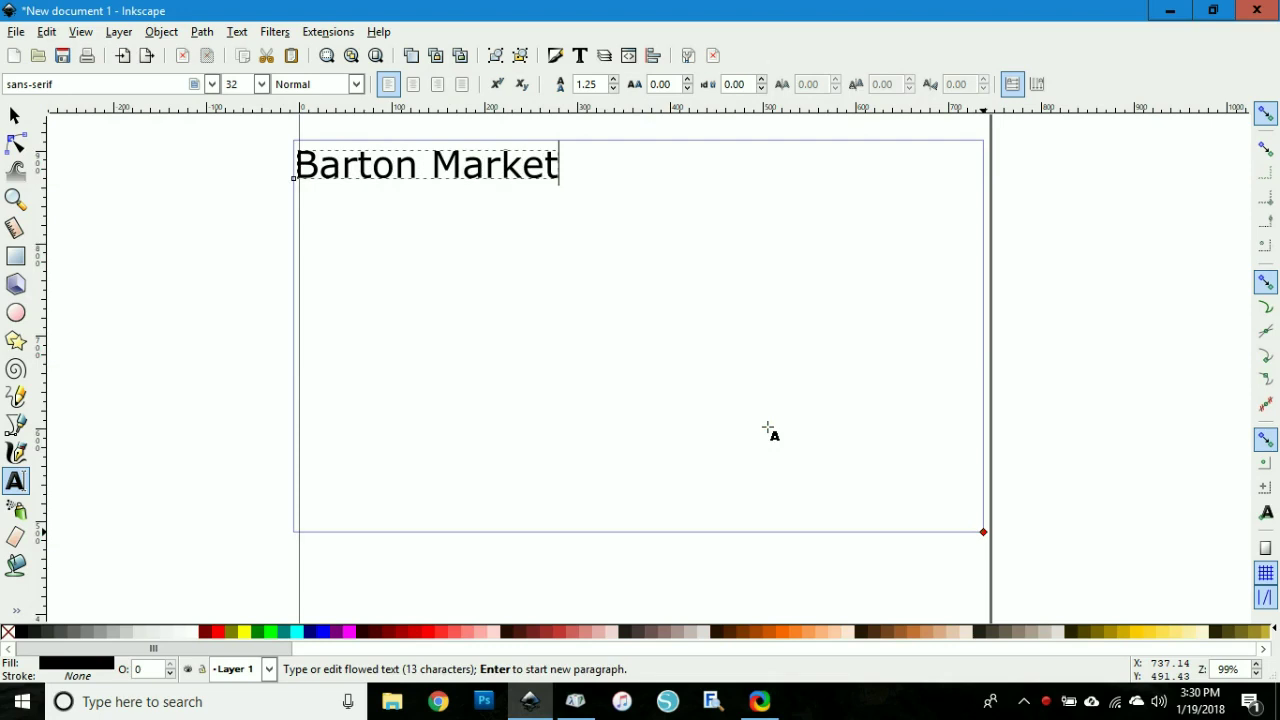
Set the "Barton Market" text in the Ardilla font at size 80
{"action": "left_click_drag", "start_coordinate": [560, 165], "coordinate": [249, 189]}
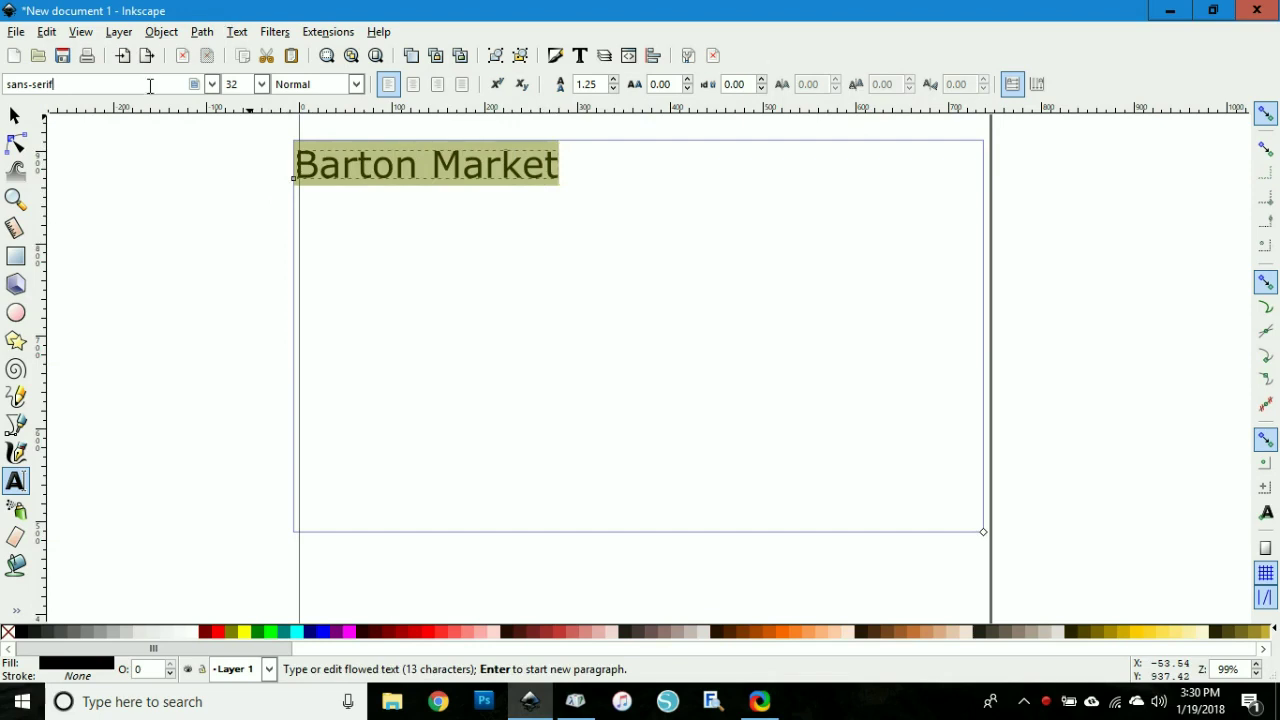
{"action": "type", "text": "ardilla"}
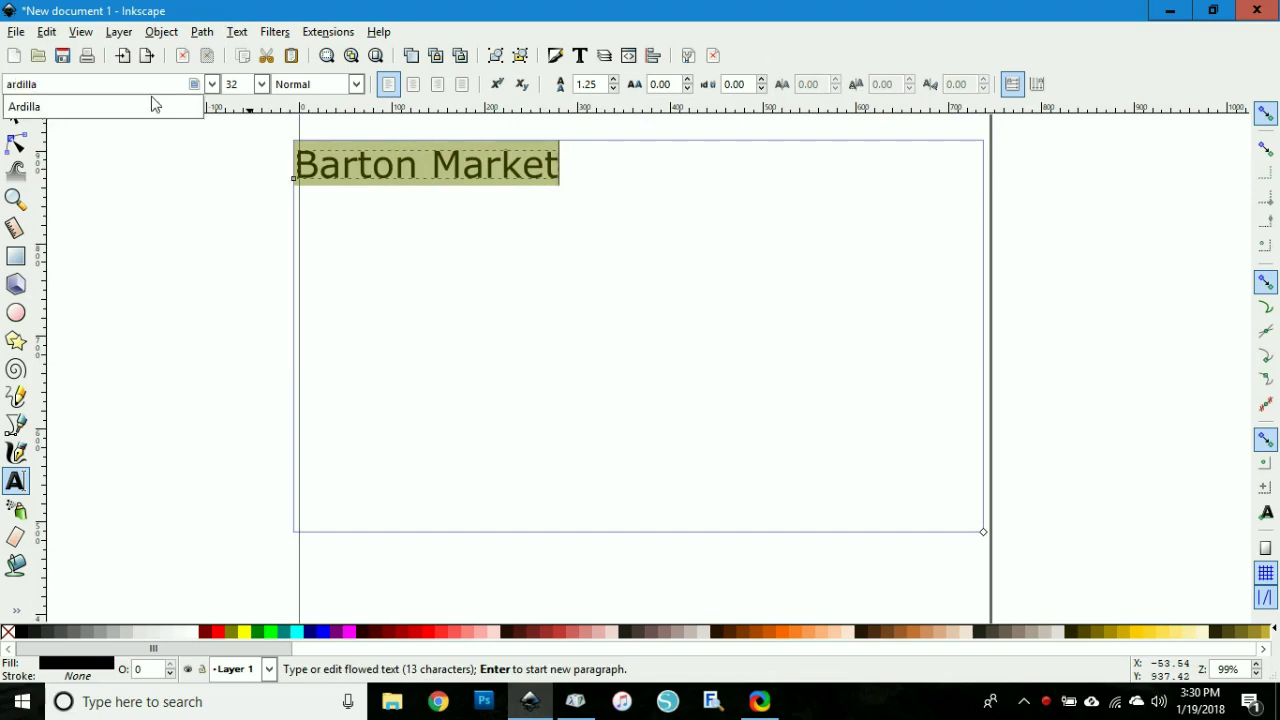
{"action": "left_click", "coordinate": [153, 106]}
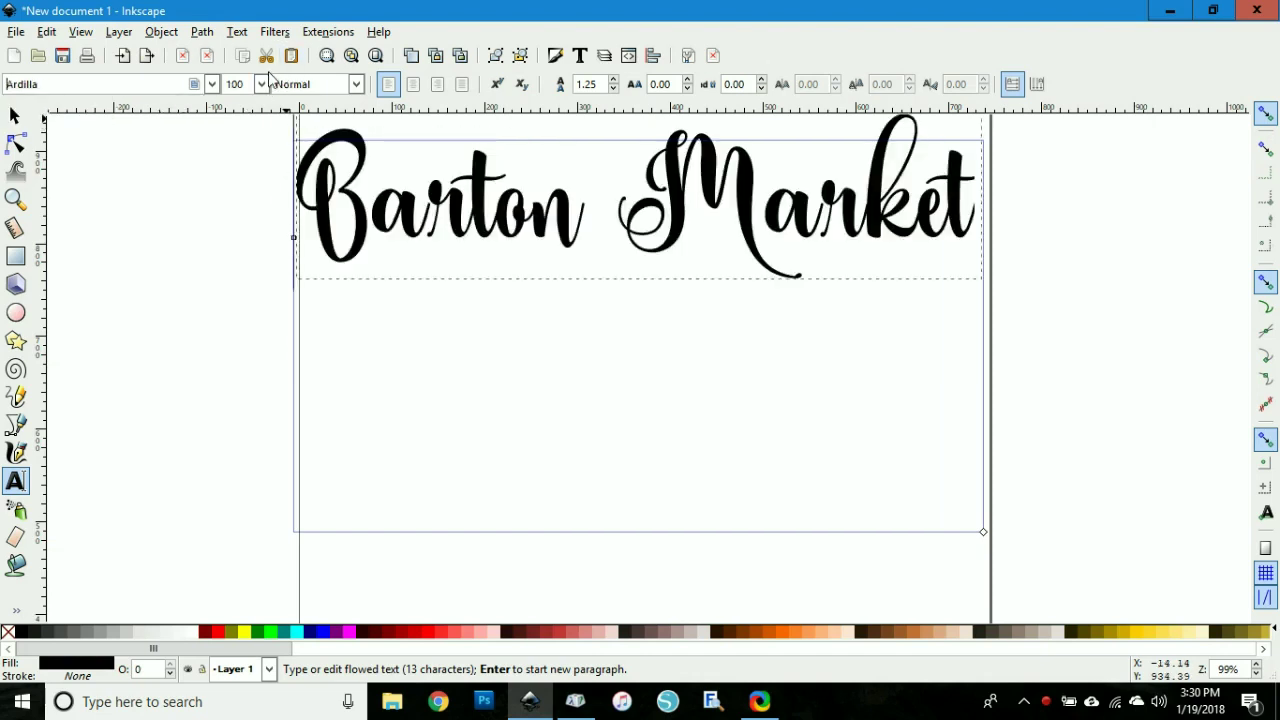
{"action": "left_click_drag", "start_coordinate": [247, 84], "coordinate": [171, 79]}
{"action": "type", "text": "80"}
{"action": "key", "text": "Return"}
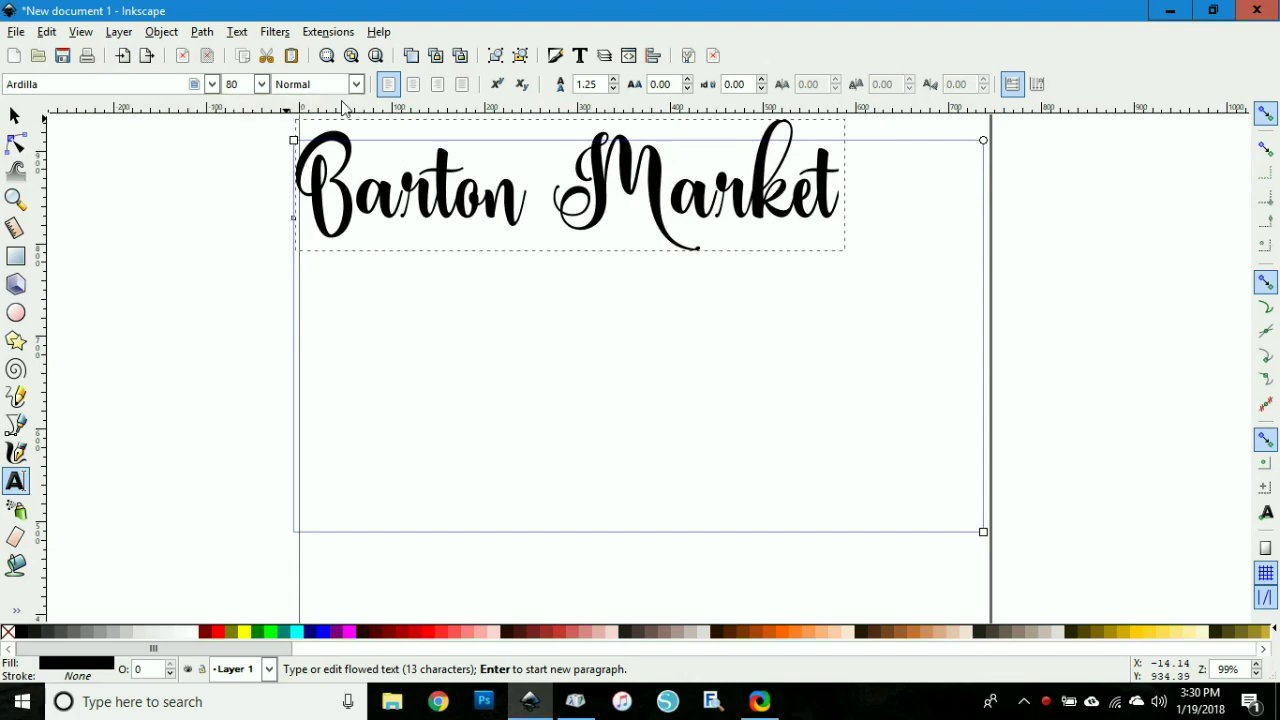
Move the "Barton Market" text down into the page to about X 59, Y 619 px
{"action": "left_click", "coordinate": [14, 116]}
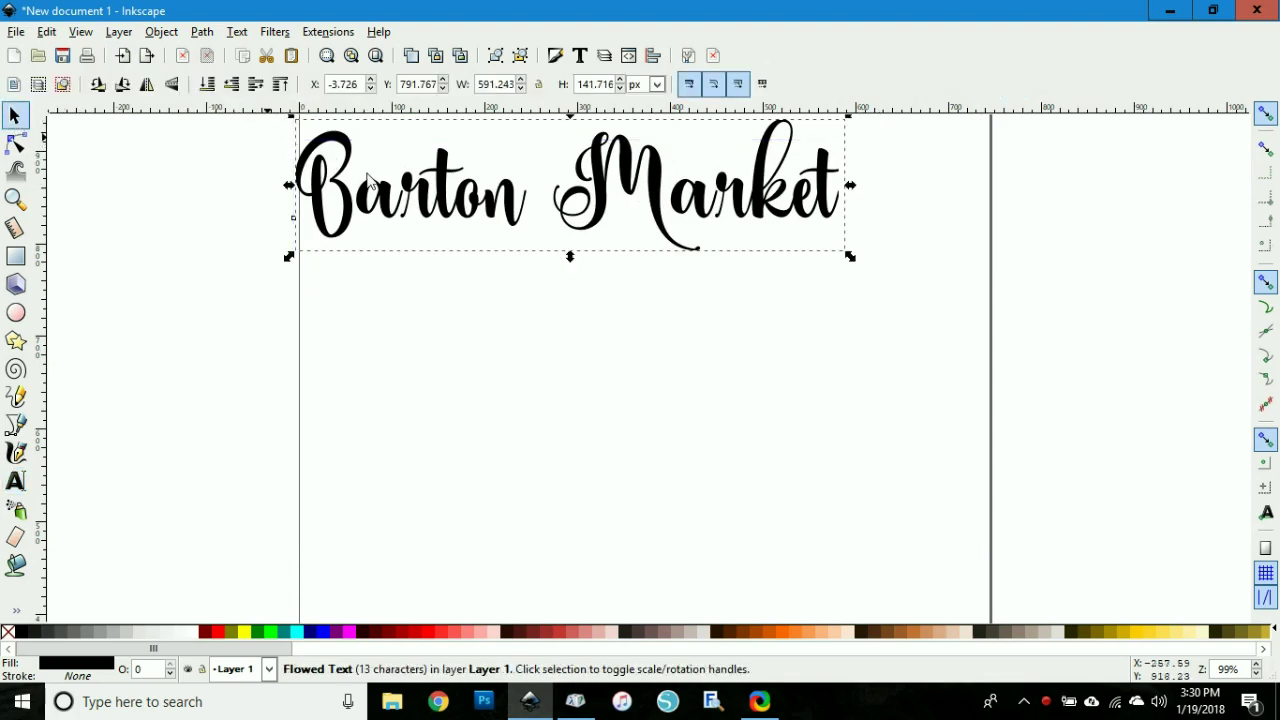
{"action": "left_click", "coordinate": [490, 237]}
{"action": "left_click_drag", "start_coordinate": [466, 225], "coordinate": [525, 380]}
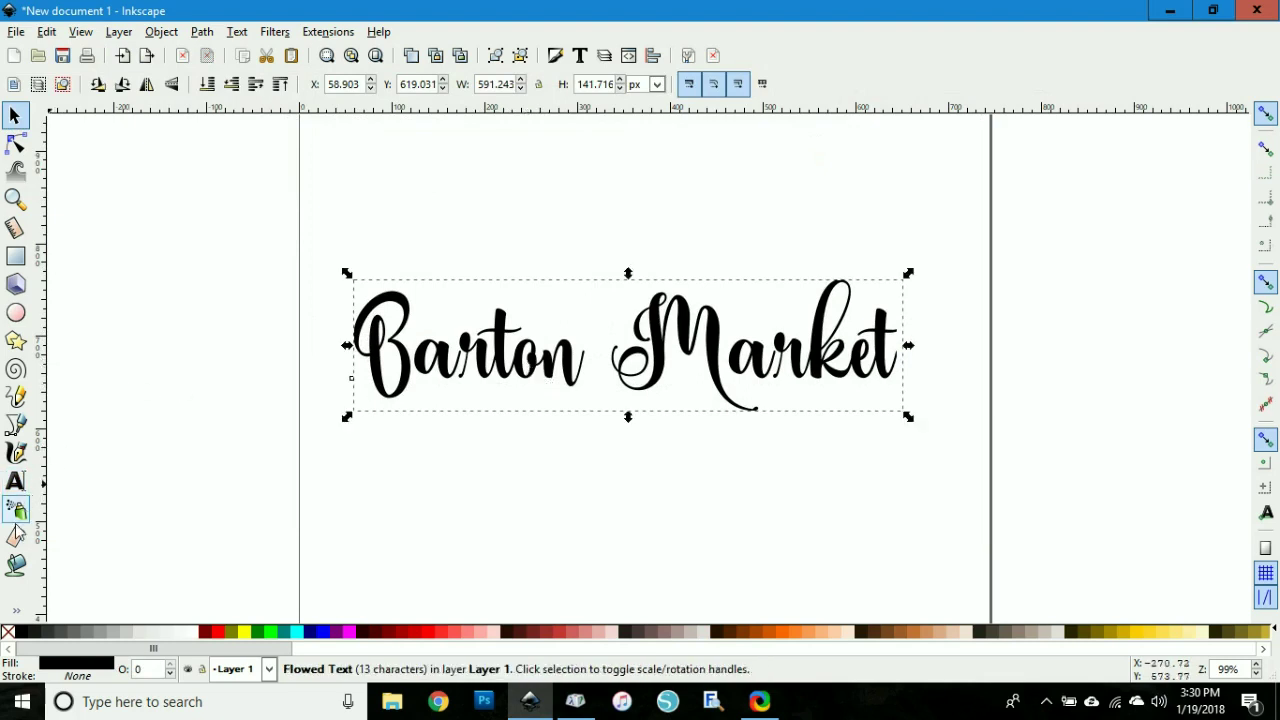
Open the Windows Character Map and choose the Ardilla font
{"action": "left_click", "coordinate": [165, 708]}
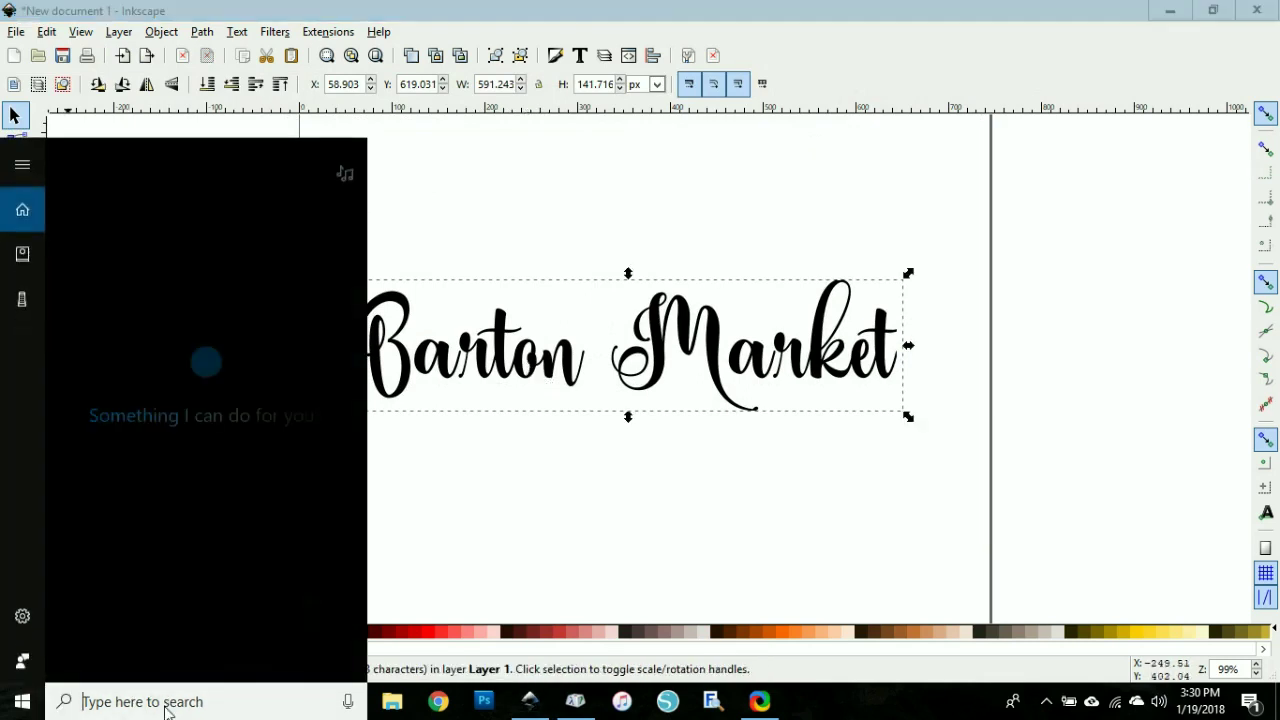
{"action": "type", "text": "chara"}
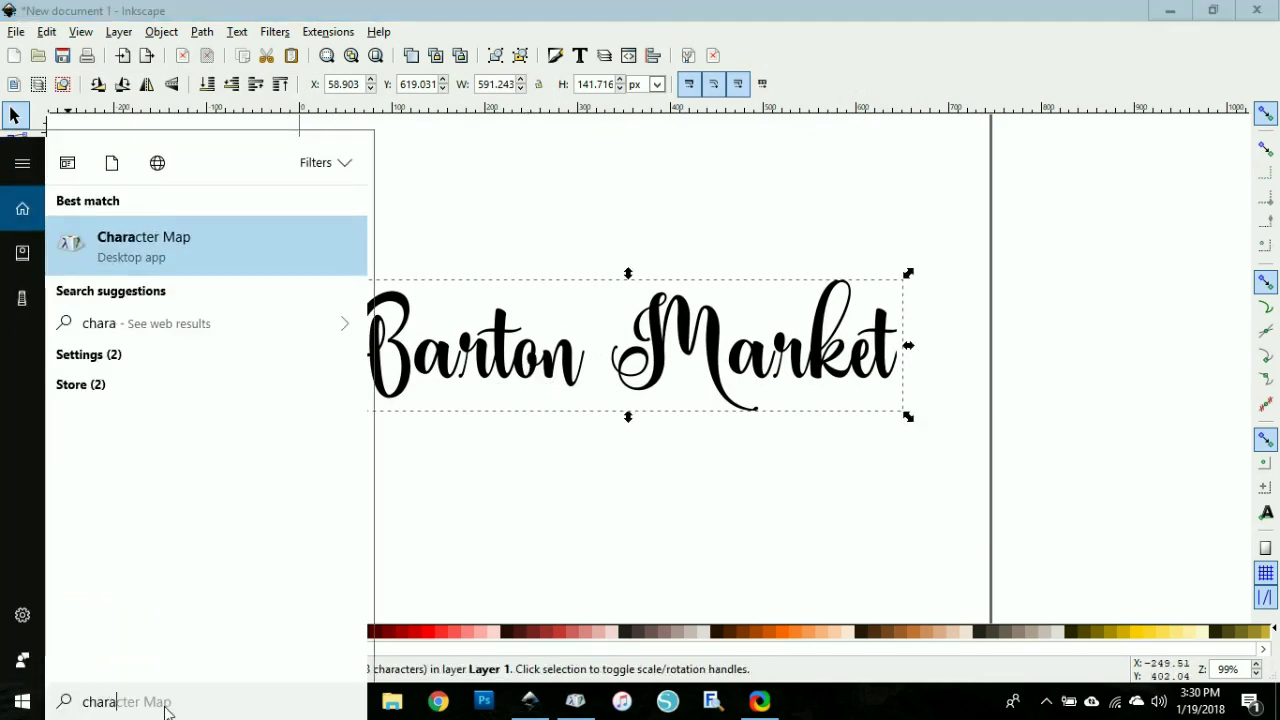
{"action": "type", "text": "cter map"}
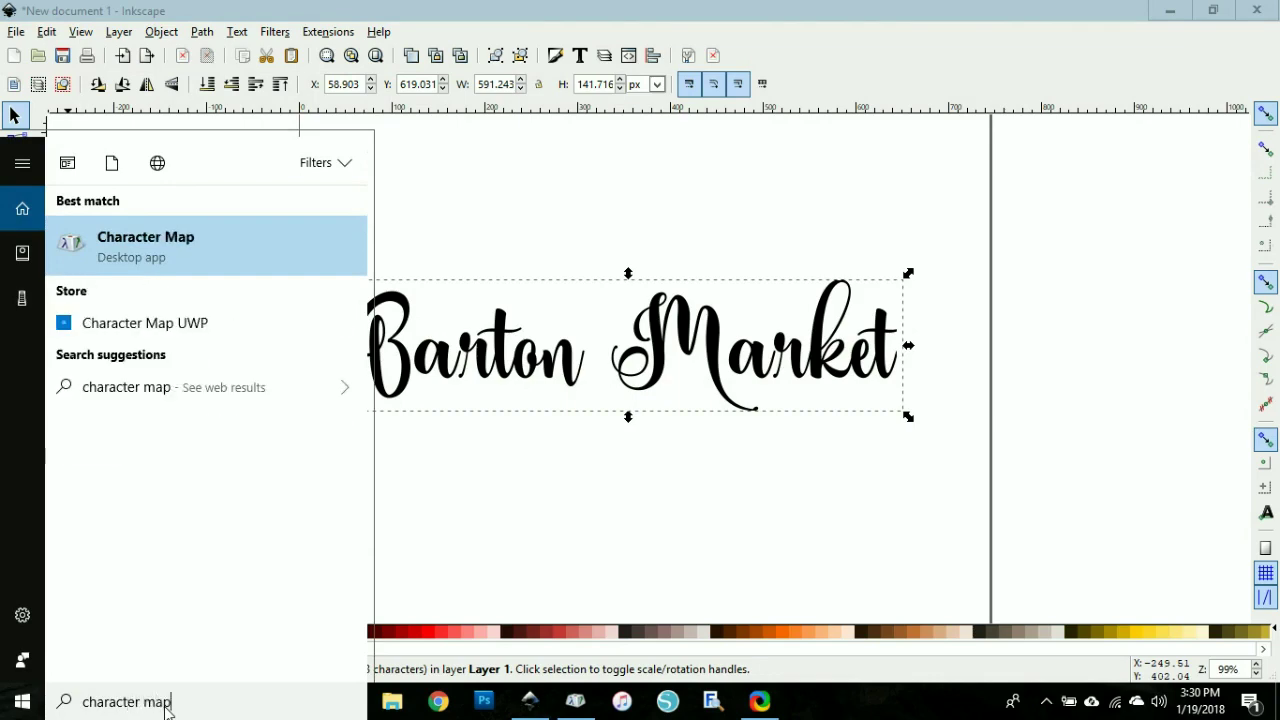
{"action": "left_click", "coordinate": [168, 247]}
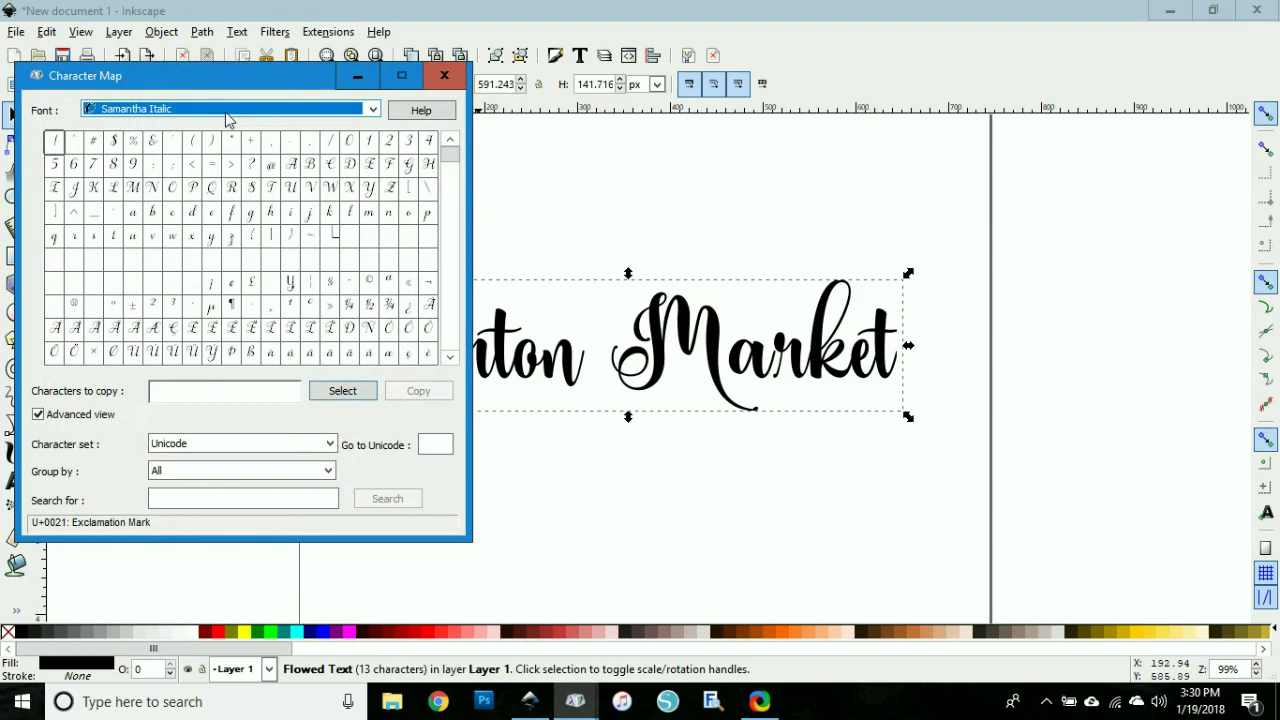
{"action": "left_click", "coordinate": [228, 110]}
{"action": "left_click", "coordinate": [172, 160]}
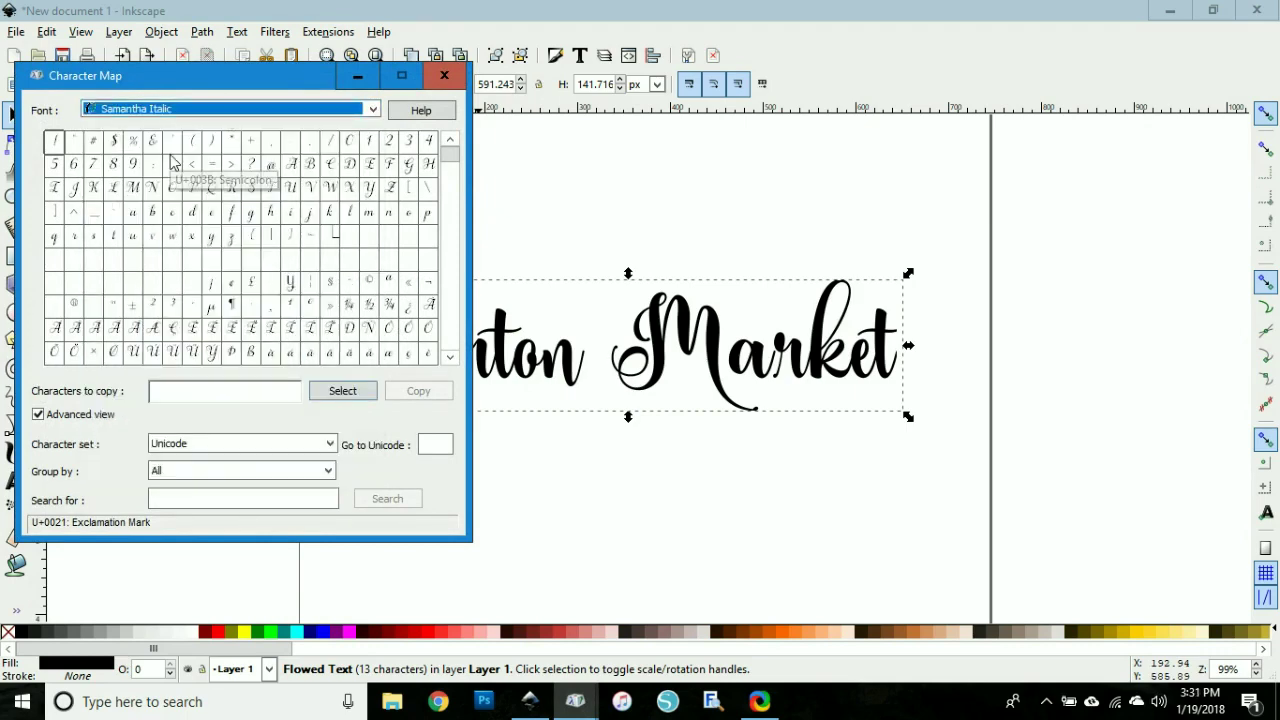
{"action": "type", "text": "ard"}
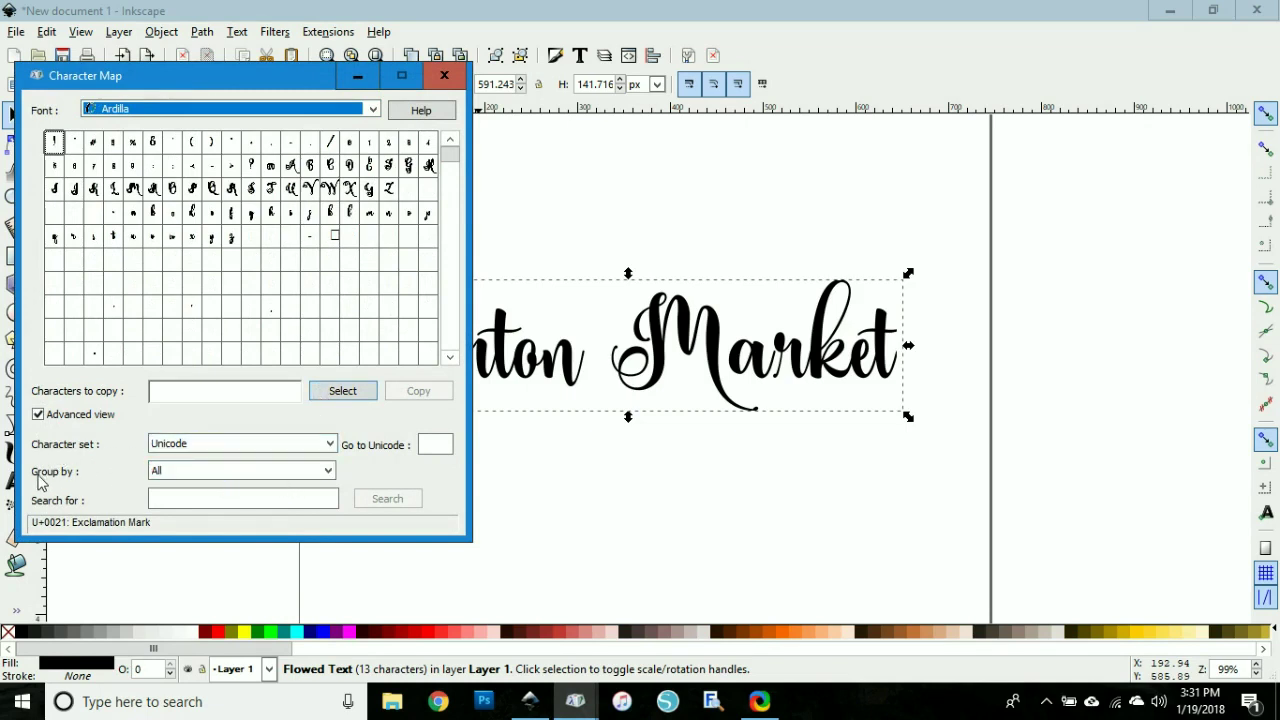
Group the Ardilla characters by Unicode Subrange and show the Private Use Characters
{"action": "left_click", "coordinate": [170, 472]}
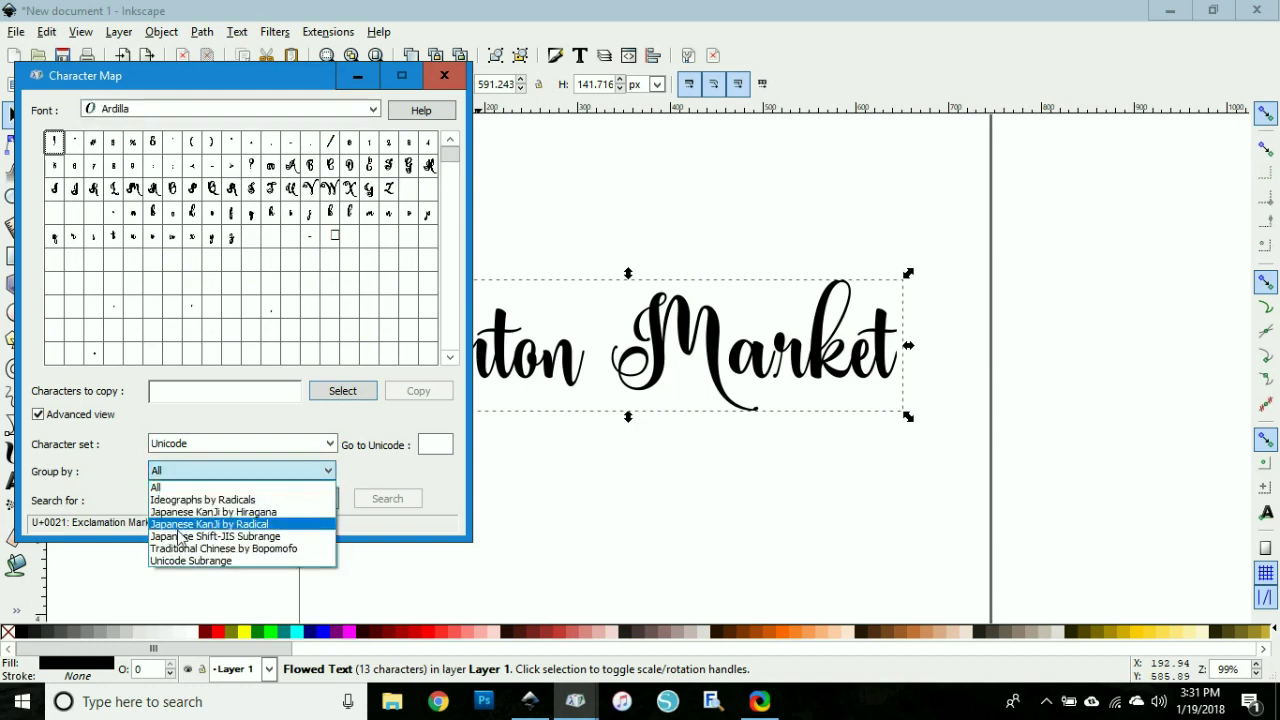
{"action": "left_click", "coordinate": [182, 562]}
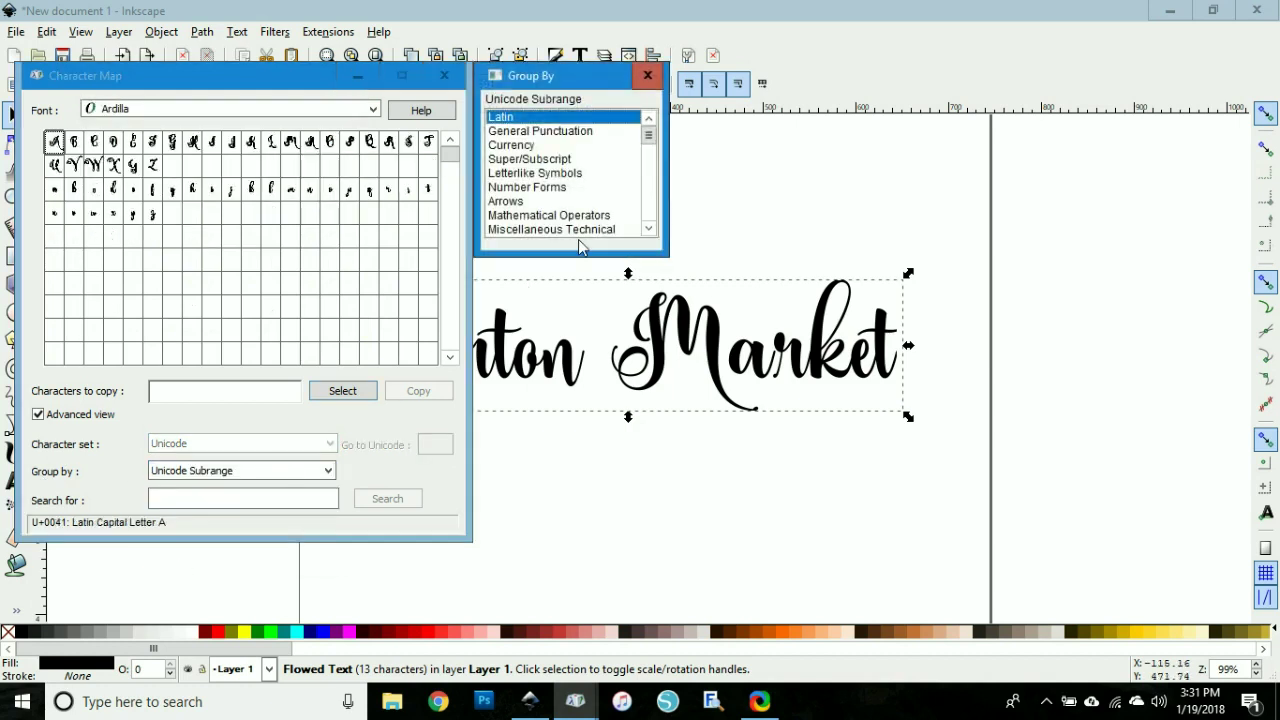
{"action": "left_click_drag", "start_coordinate": [654, 138], "coordinate": [648, 217]}
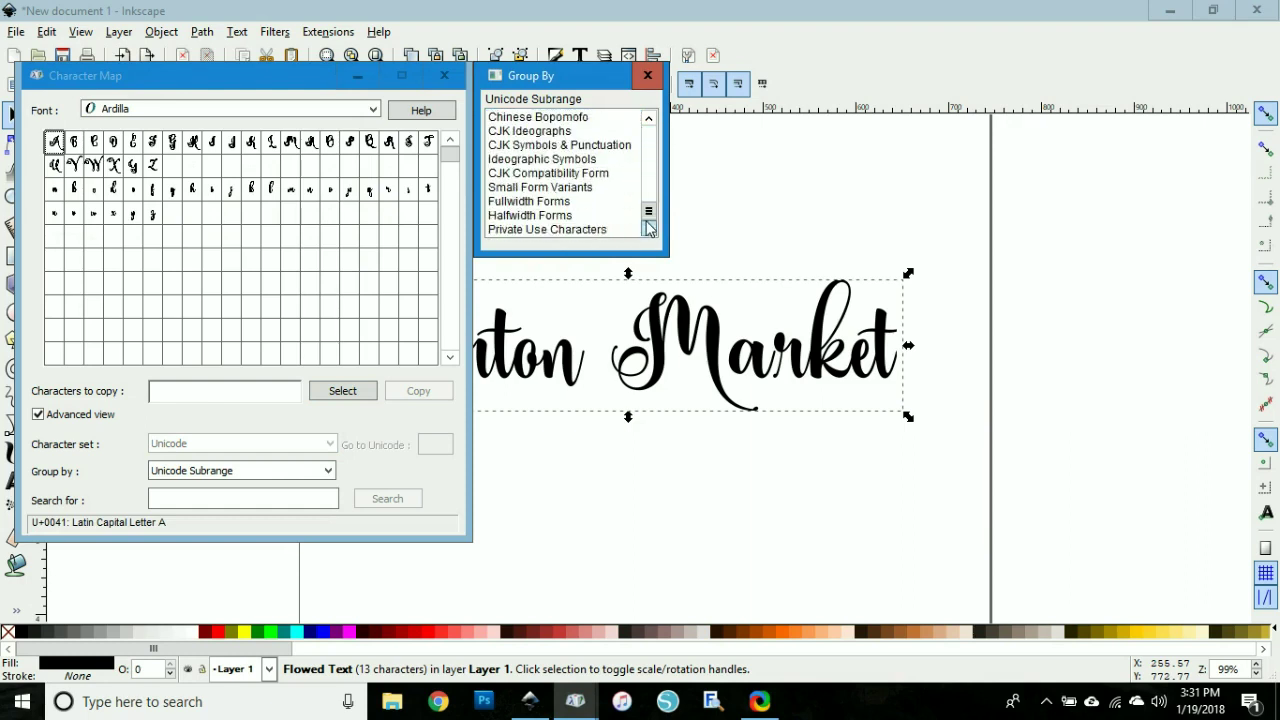
{"action": "left_click", "coordinate": [507, 230]}
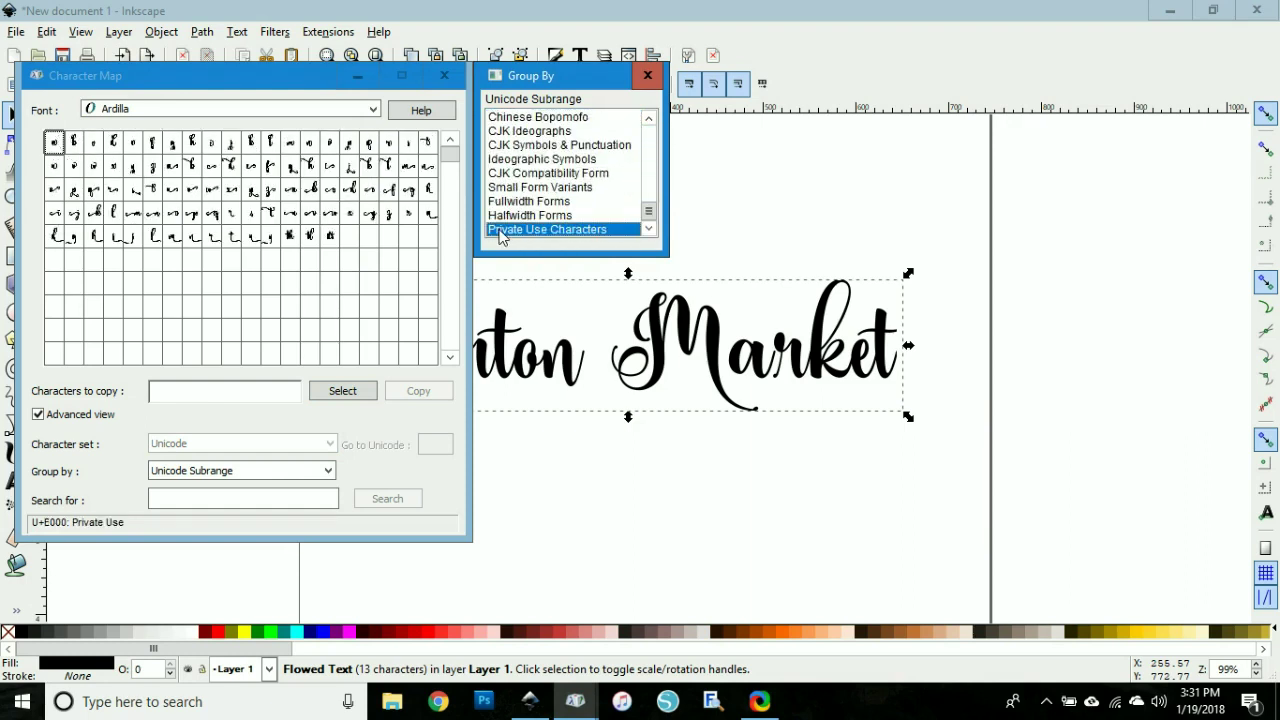
Copy the swash t glyph (U+E047) and replace the t in "Barton" with it in Inkscape
{"action": "left_click", "coordinate": [278, 221]}
{"action": "left_click", "coordinate": [340, 391]}
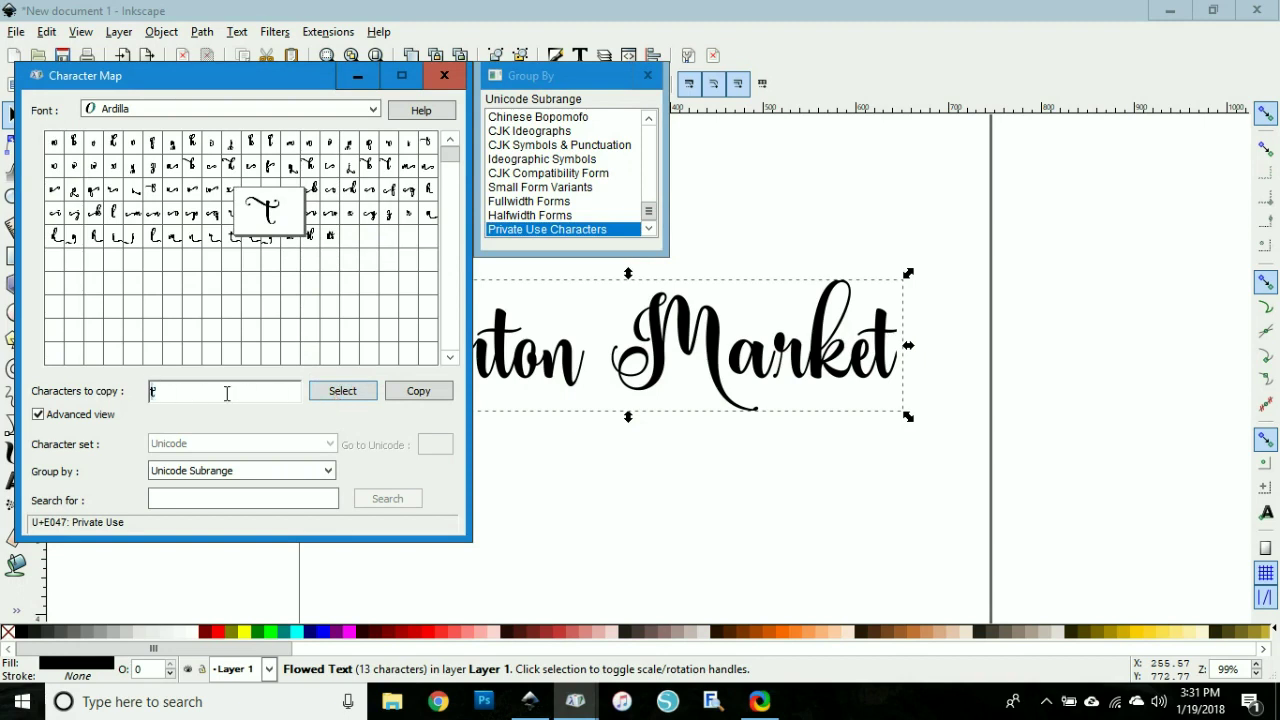
{"action": "left_click", "coordinate": [568, 360]}
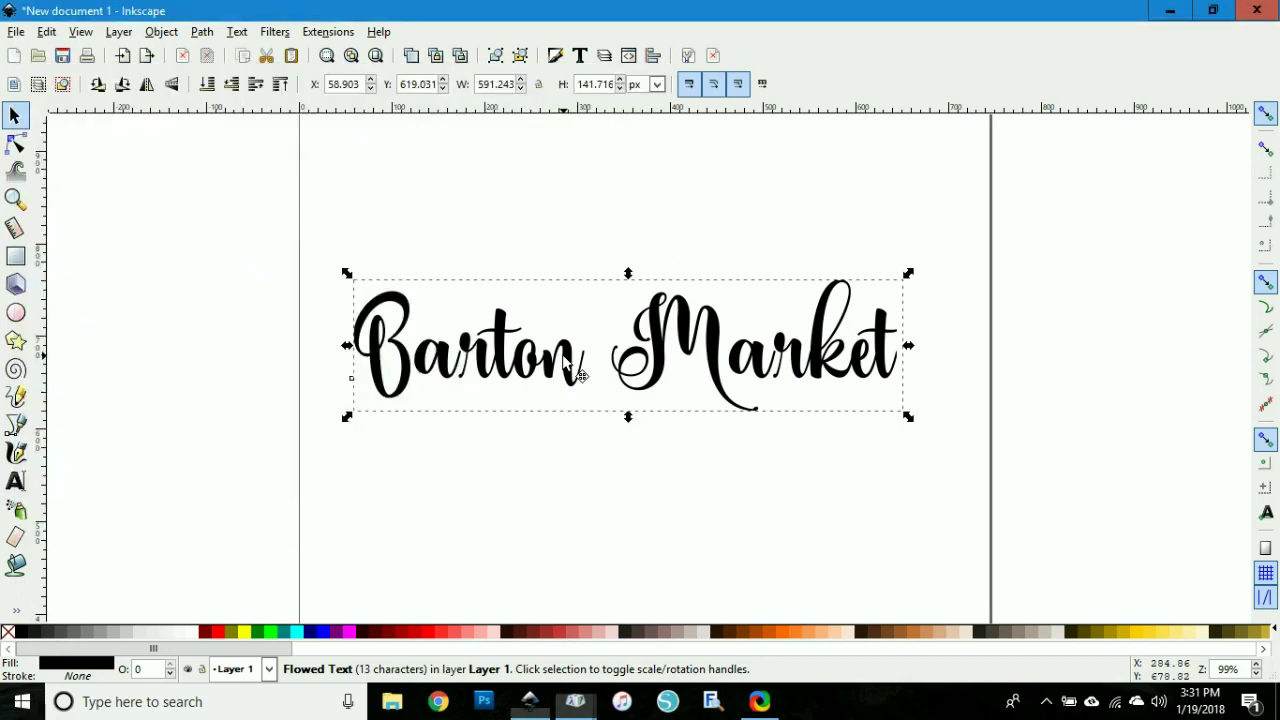
{"action": "double_click", "coordinate": [507, 355]}
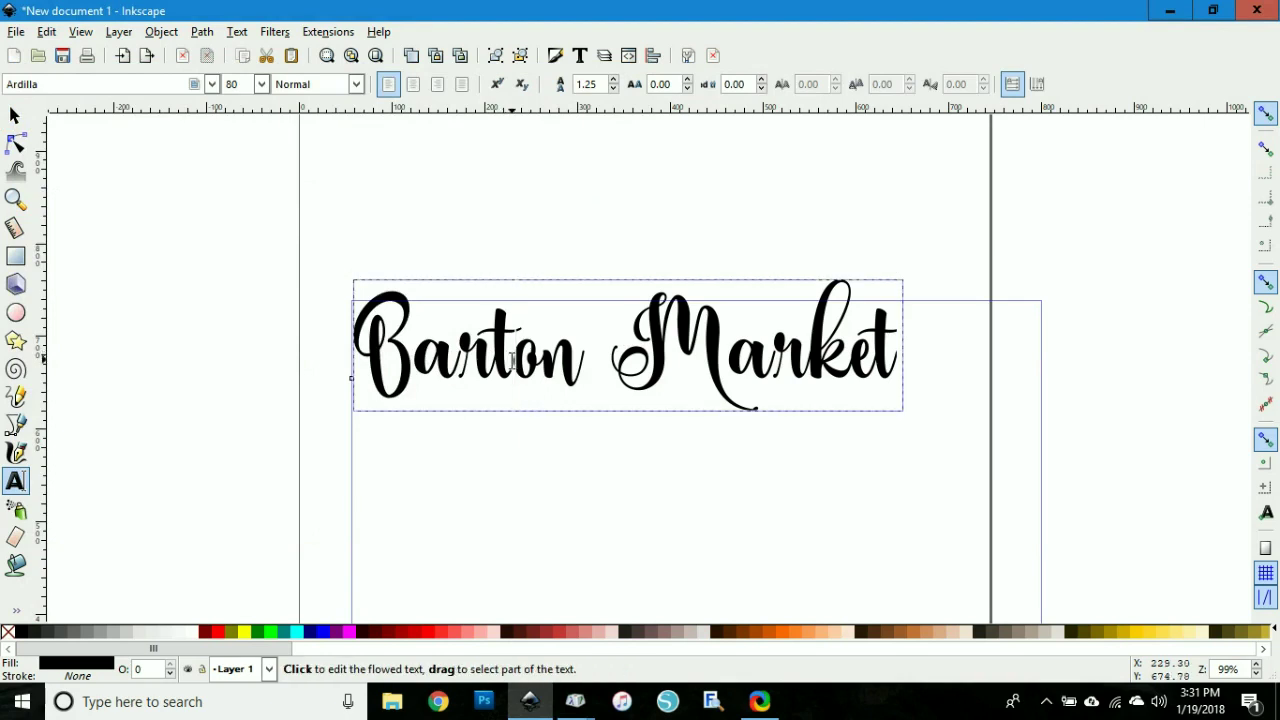
{"action": "left_click_drag", "start_coordinate": [507, 362], "coordinate": [489, 352]}
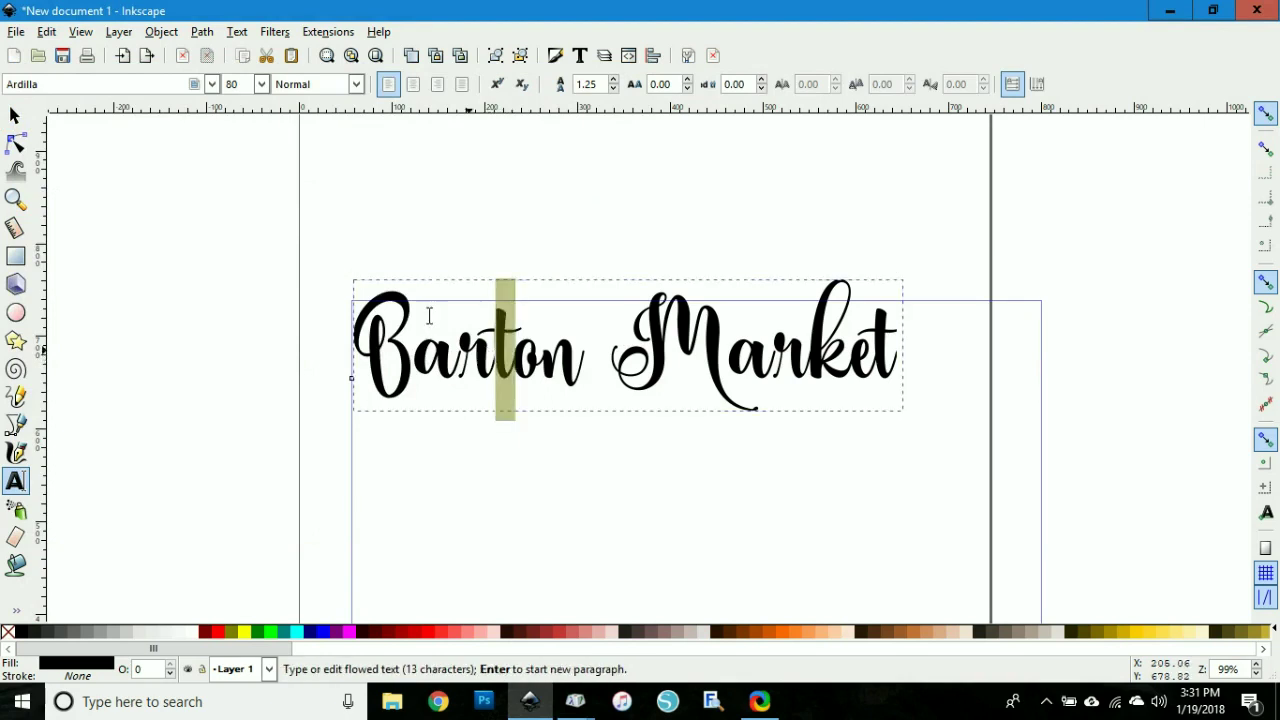
{"action": "left_click", "coordinate": [47, 32]}
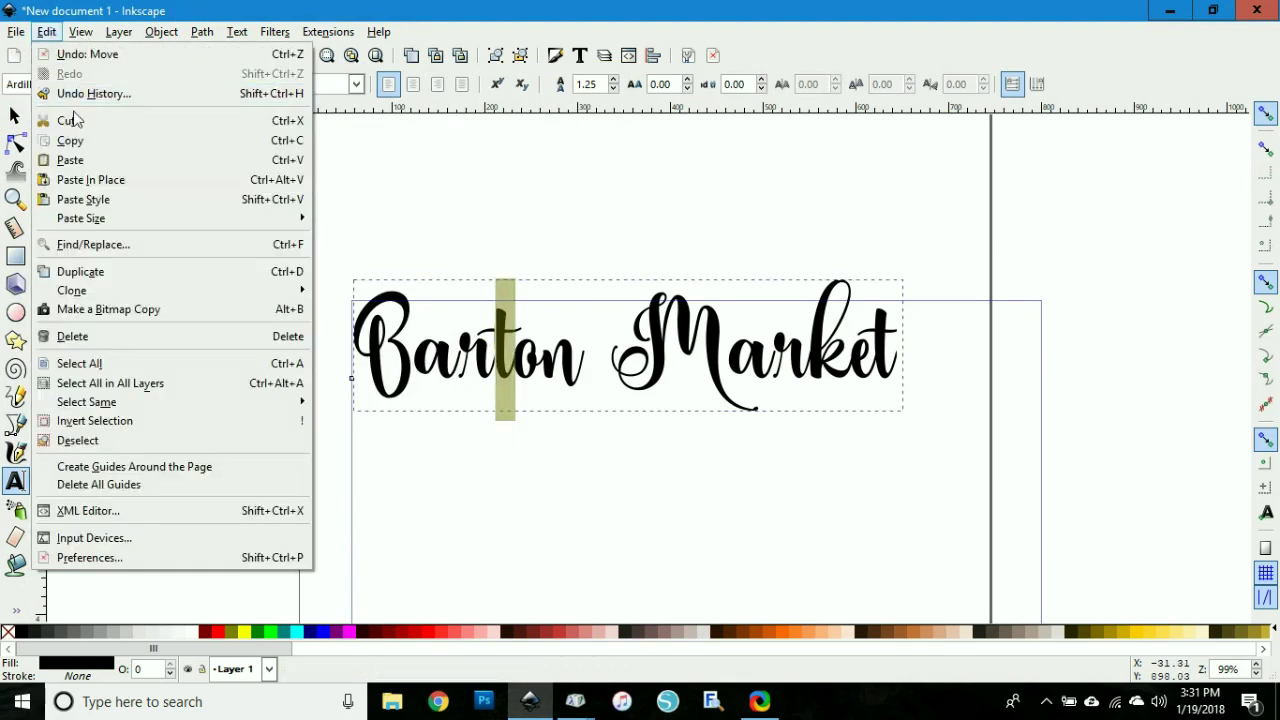
{"action": "left_click", "coordinate": [93, 163]}
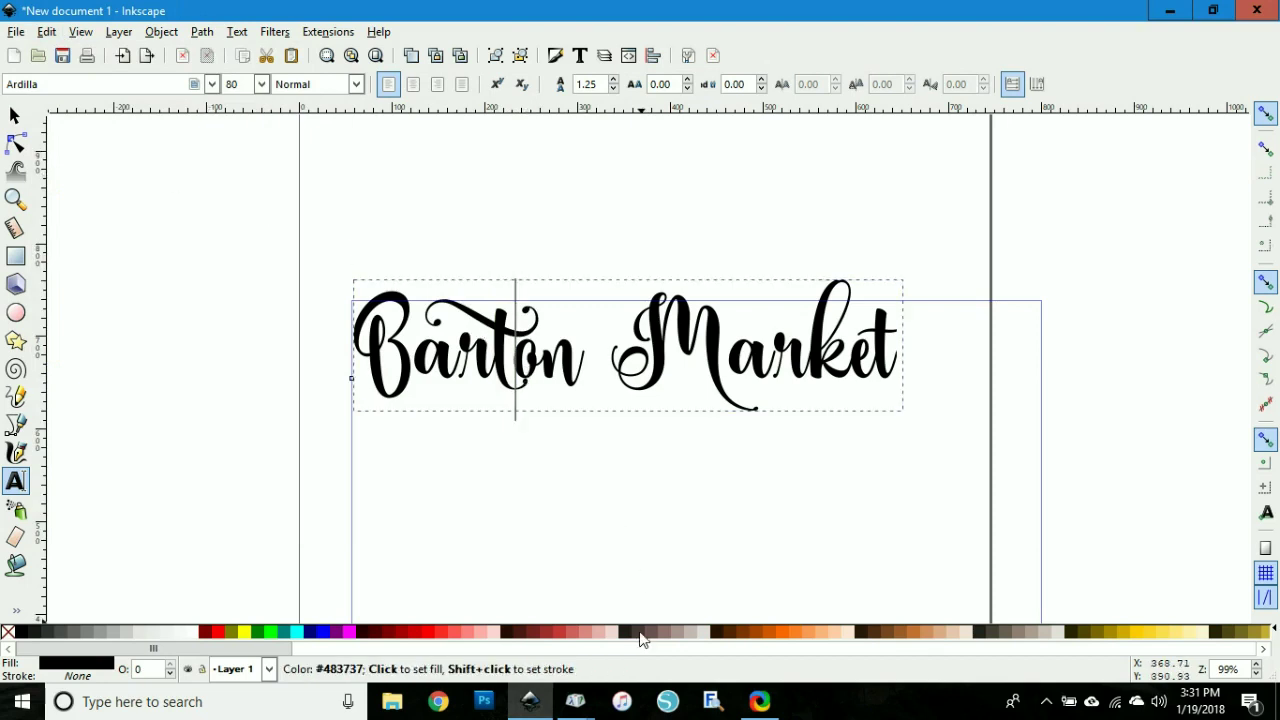
Copy the long-tailed r glyph (U+E058) from Character Map and replace the r in "Barton" with it
{"action": "left_click", "coordinate": [578, 703]}
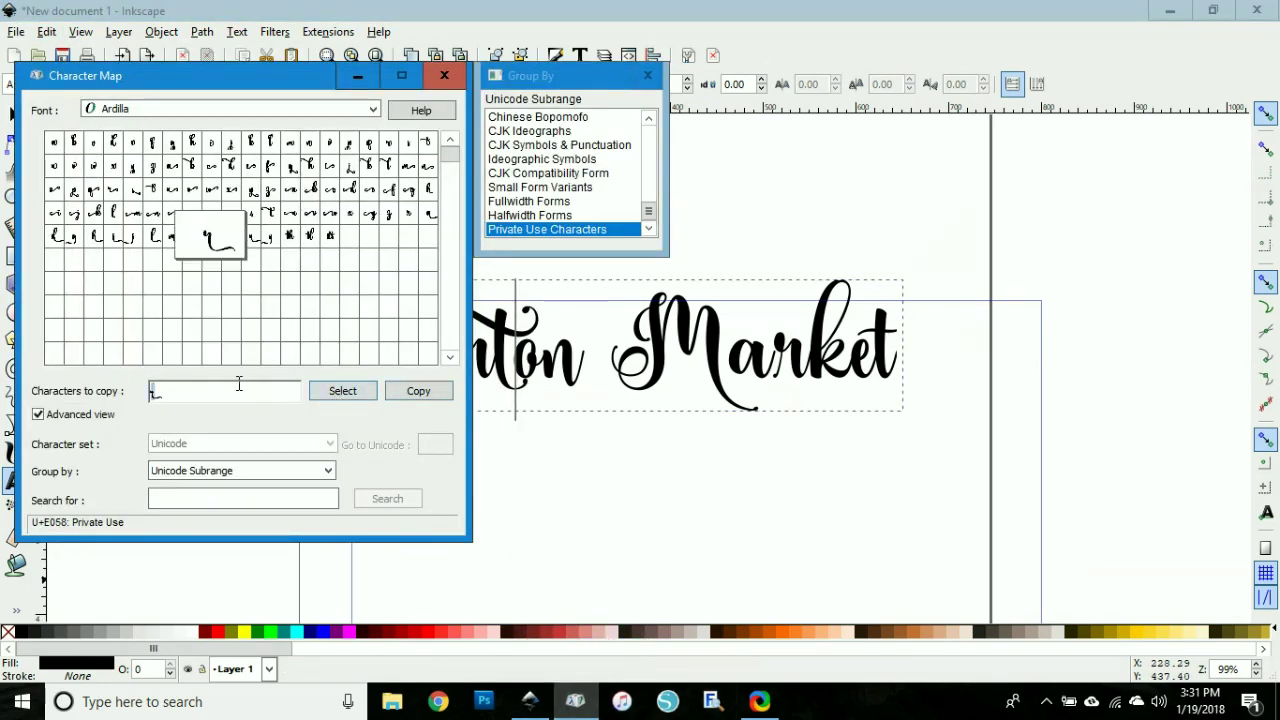
{"action": "left_click", "coordinate": [478, 352]}
{"action": "key", "text": "shift+Left"}
{"action": "left_click", "coordinate": [46, 31]}
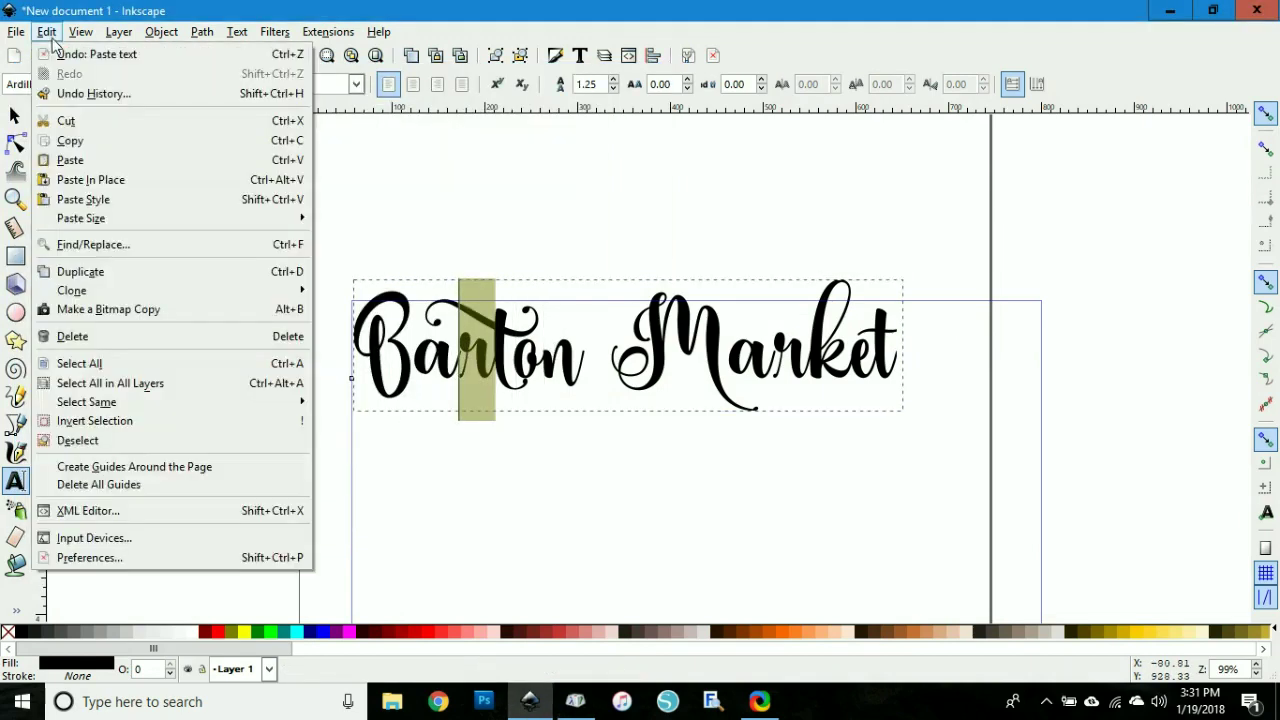
{"action": "left_click", "coordinate": [100, 162]}
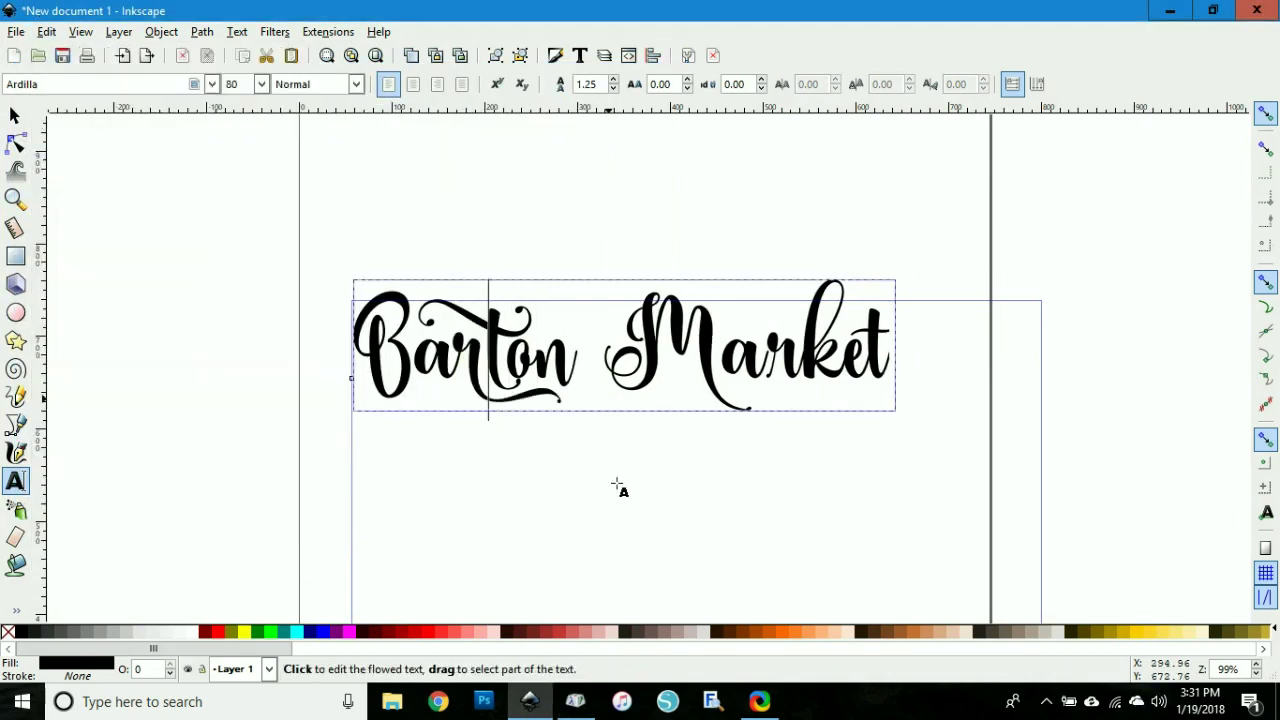
Copy the swash k glyph (U+E024) from Character Map and replace the k in "Market" with it
{"action": "left_click", "coordinate": [575, 701]}
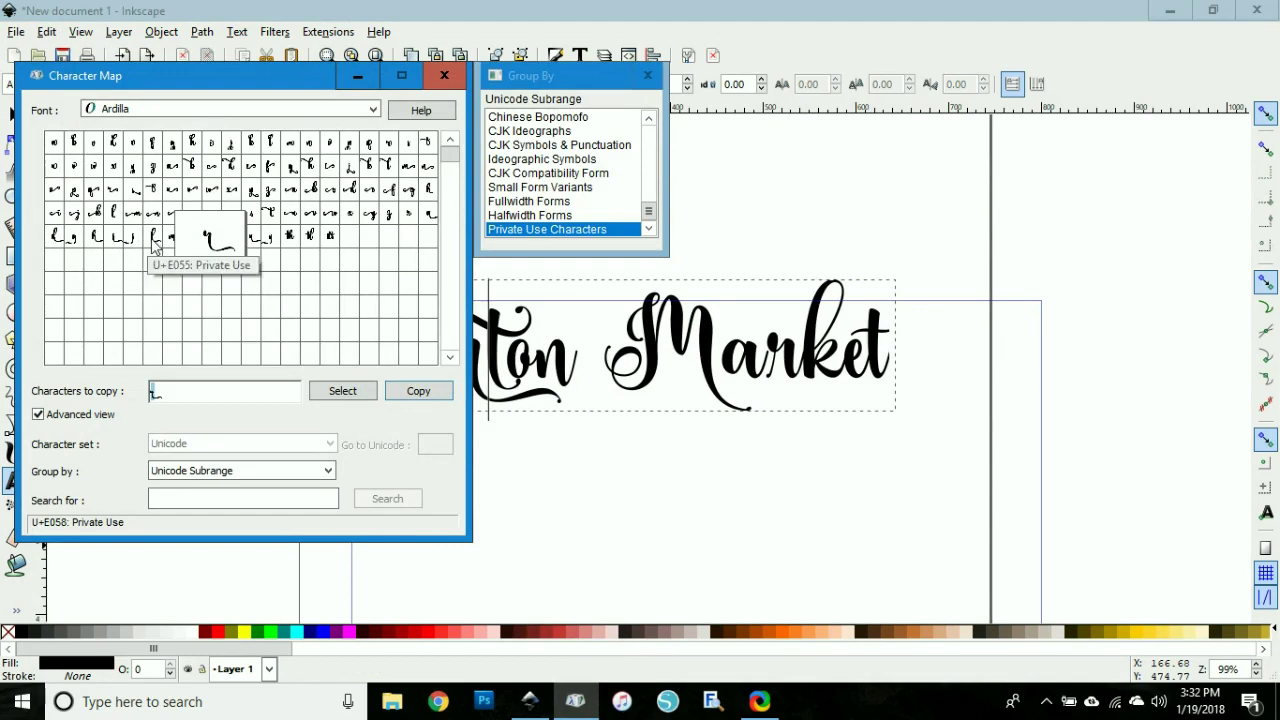
{"action": "left_click", "coordinate": [367, 167]}
{"action": "left_click", "coordinate": [328, 391]}
{"action": "left_click_drag", "start_coordinate": [175, 391], "coordinate": [130, 384]}
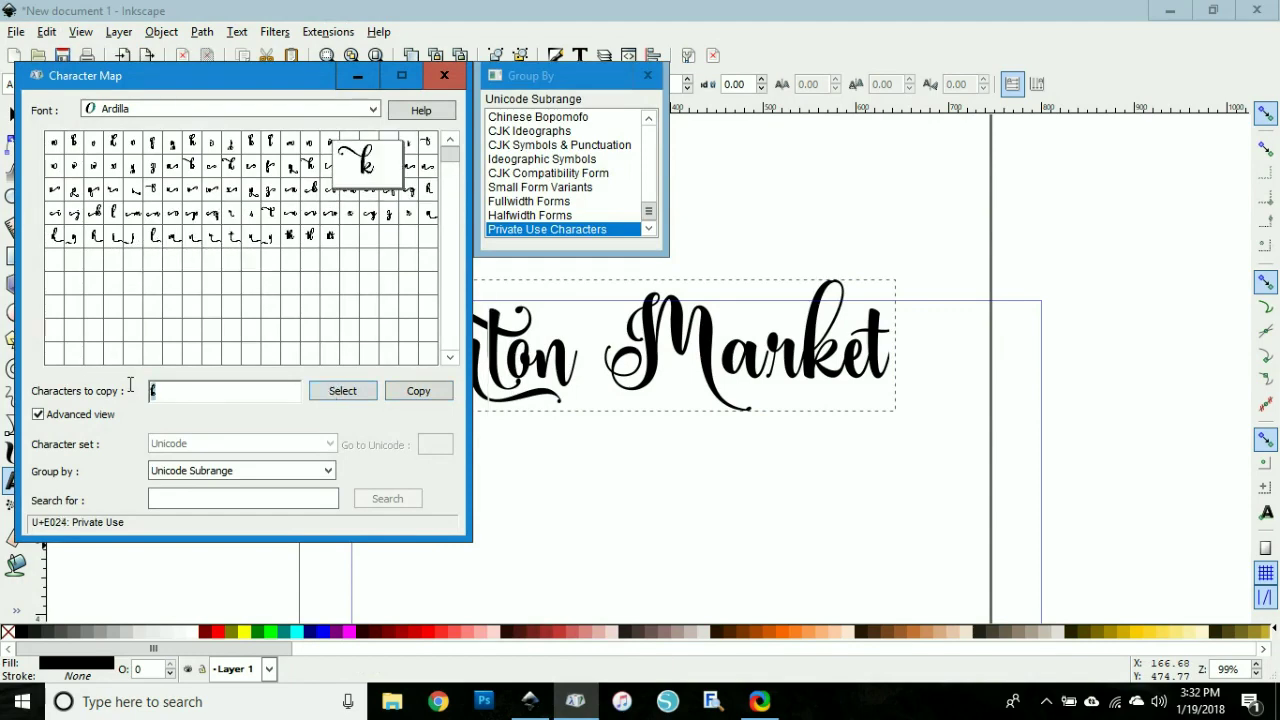
{"action": "left_click", "coordinate": [448, 391]}
{"action": "left_click", "coordinate": [845, 340]}
{"action": "left_click_drag", "start_coordinate": [845, 340], "coordinate": [814, 333]}
{"action": "key", "text": "ctrl+v"}
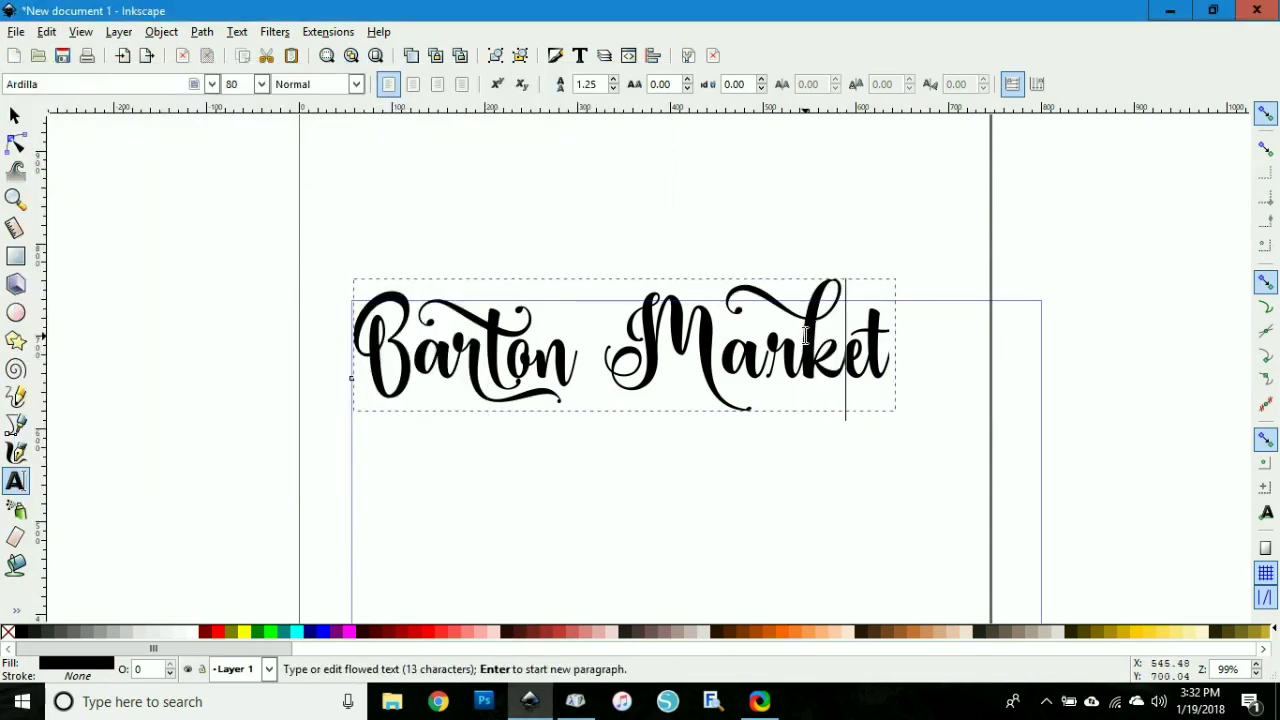
Copy the alternate a glyph (U+E000) from Character Map and paste it over the a in "Market"
{"action": "left_click", "coordinate": [575, 701]}
{"action": "left_click", "coordinate": [54, 142]}
{"action": "left_click", "coordinate": [335, 393]}
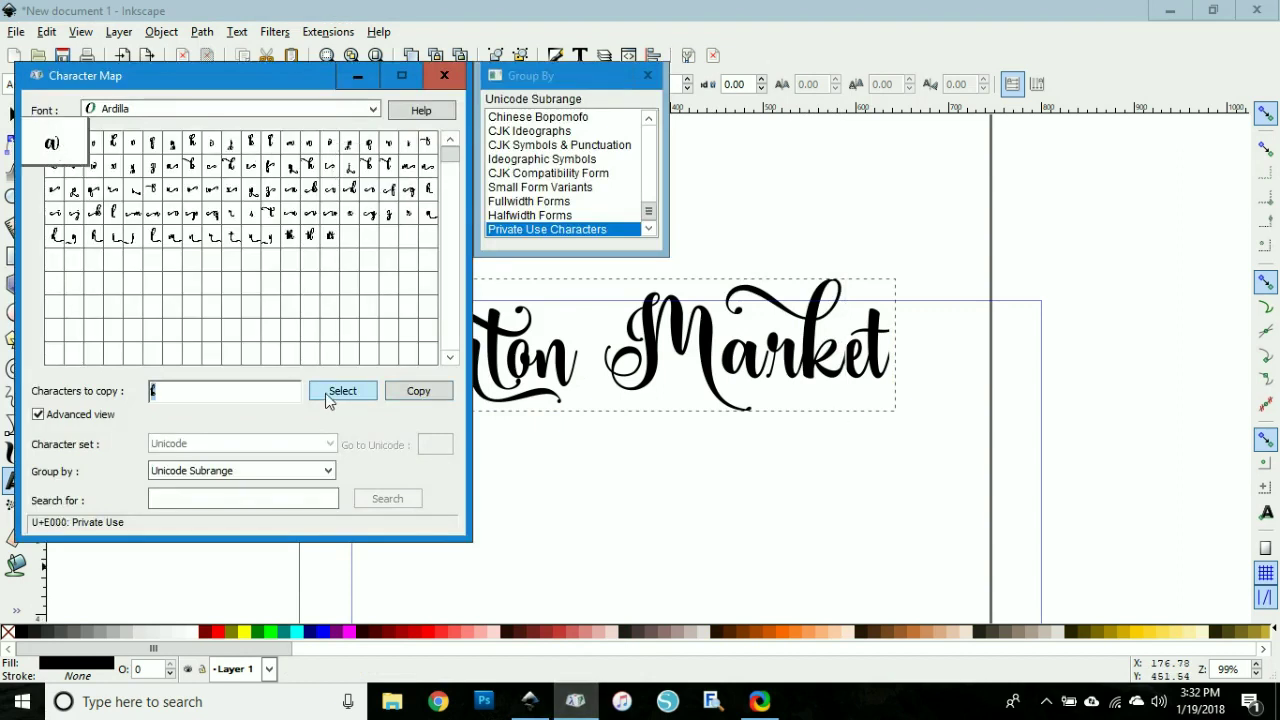
{"action": "left_click", "coordinate": [574, 365]}
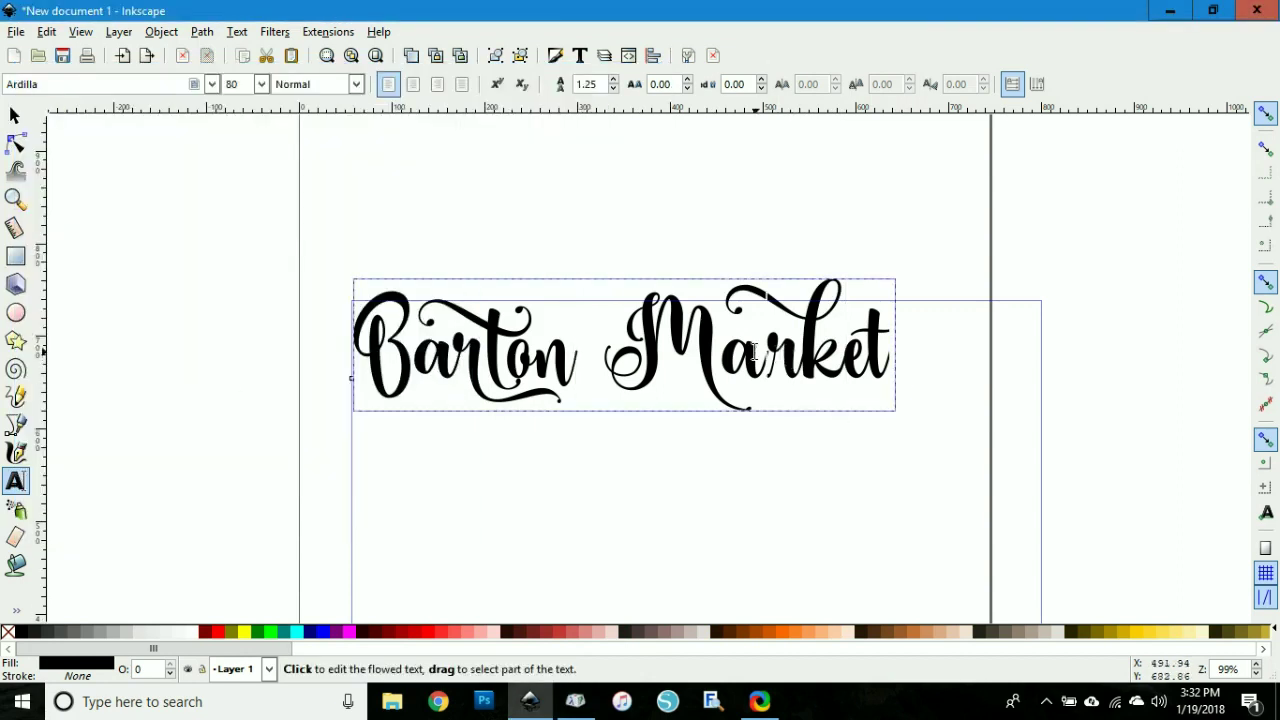
{"action": "left_click_drag", "start_coordinate": [764, 349], "coordinate": [726, 349]}
{"action": "key", "text": "ctrl+v"}
Copy the alternate r glyph (U+E045) from Character Map and replace the r in "Market" with it
{"action": "left_click", "coordinate": [575, 701]}
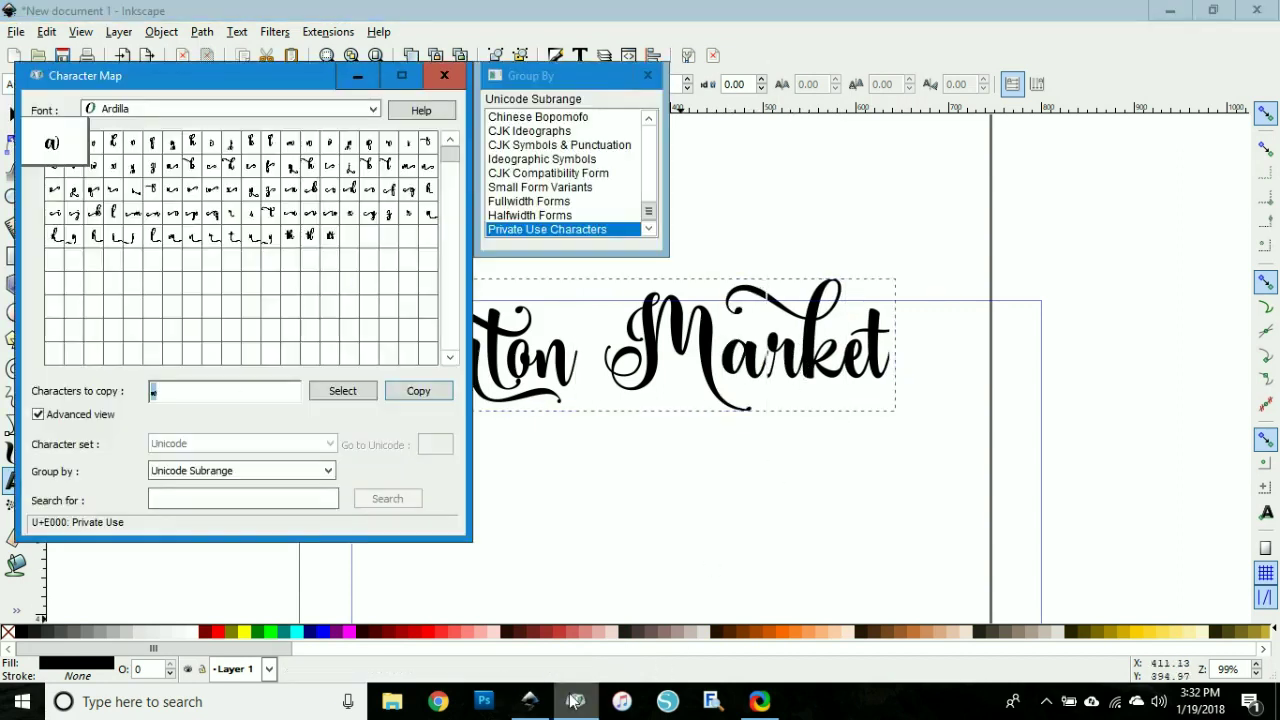
{"action": "left_click", "coordinate": [229, 213]}
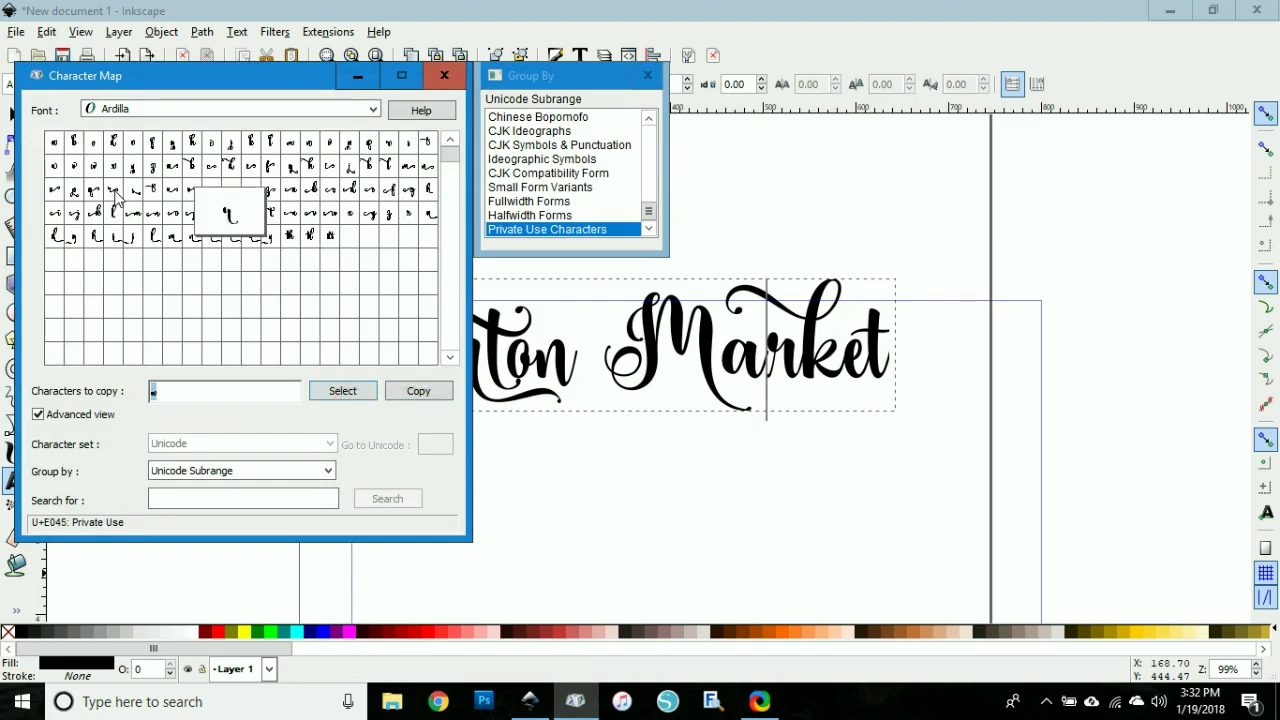
{"action": "left_click", "coordinate": [340, 391]}
{"action": "left_click", "coordinate": [420, 391]}
{"action": "left_click", "coordinate": [806, 372]}
{"action": "left_click_drag", "start_coordinate": [806, 372], "coordinate": [773, 366]}
{"action": "key", "text": "ctrl+v"}
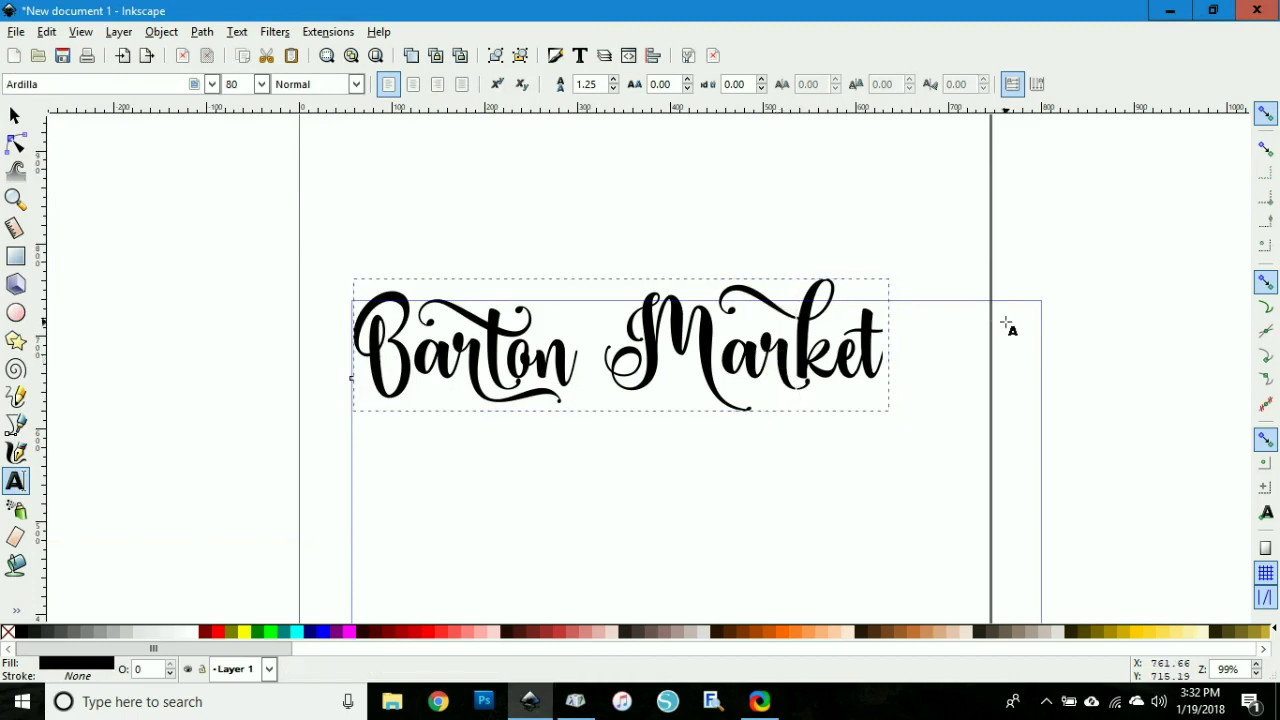
Convert the finished "Barton Market" text object to paths
{"action": "key", "text": "F1"}
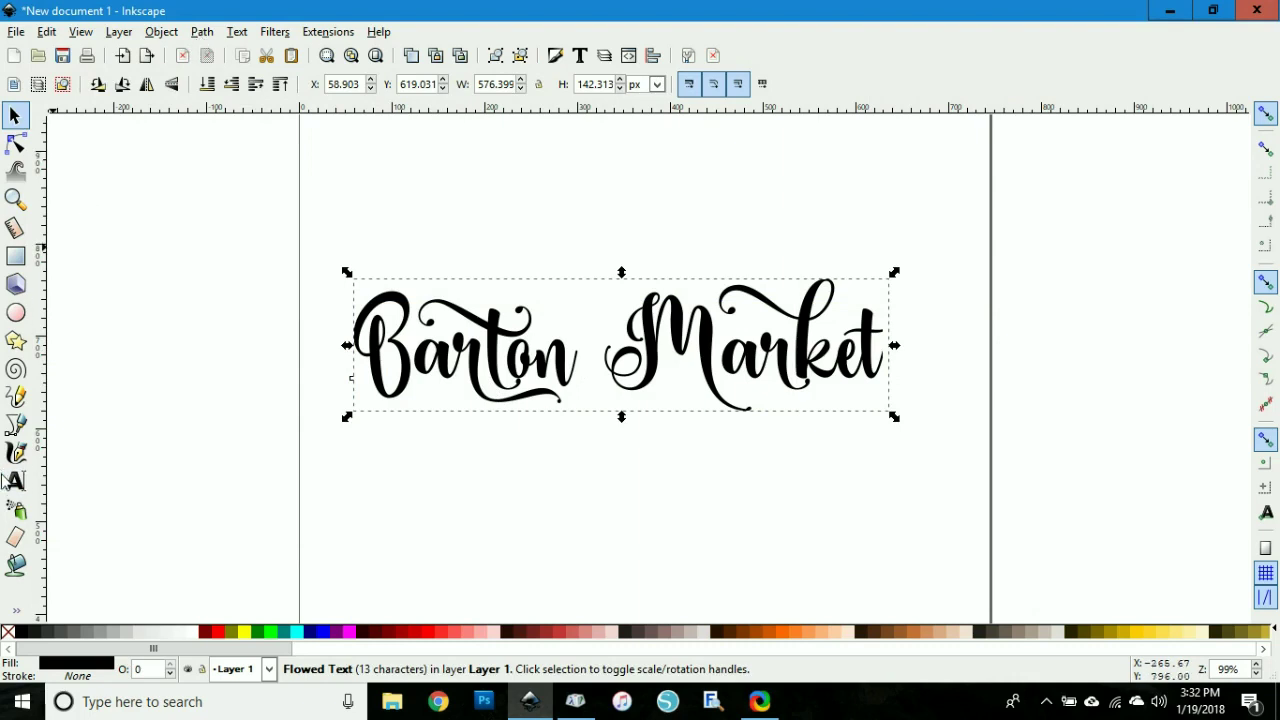
{"action": "left_click", "coordinate": [203, 40]}
{"action": "left_click", "coordinate": [207, 57]}
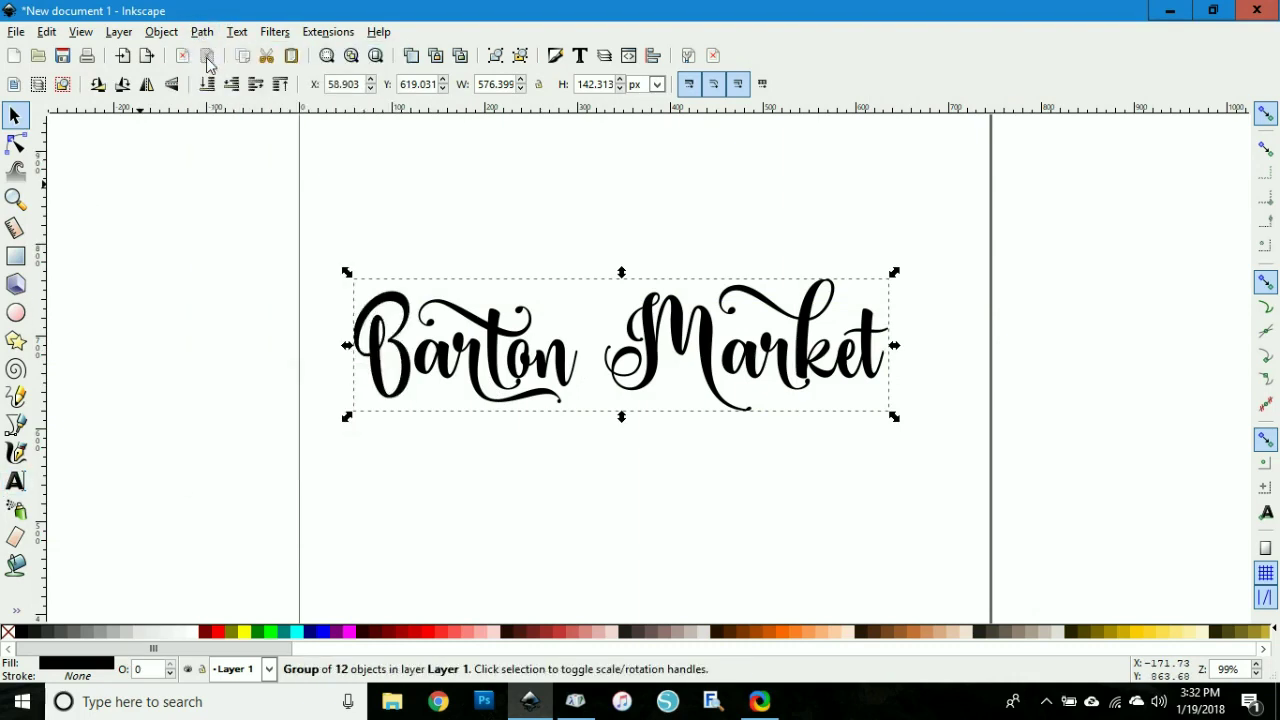
Deselect the lettering and set the Paint Bucket tool to fill with Blue (#0000FF)
{"action": "left_click", "coordinate": [245, 224]}
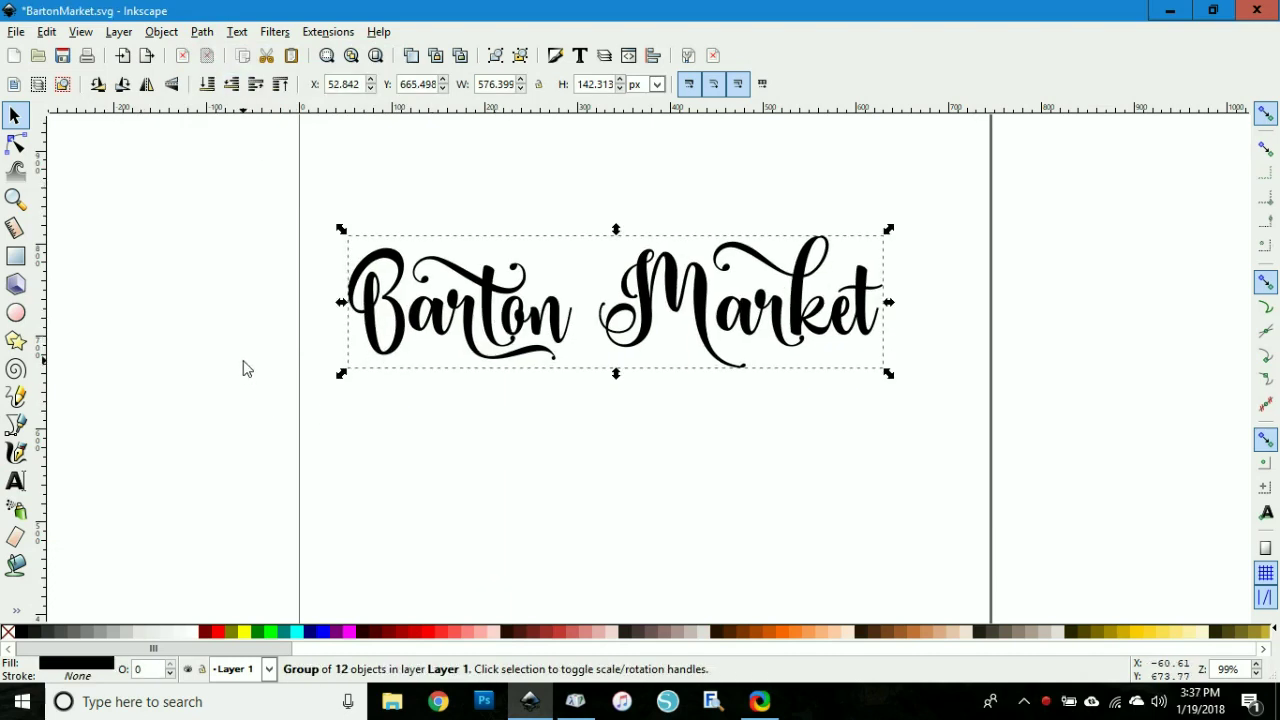
{"action": "left_click", "coordinate": [245, 367]}
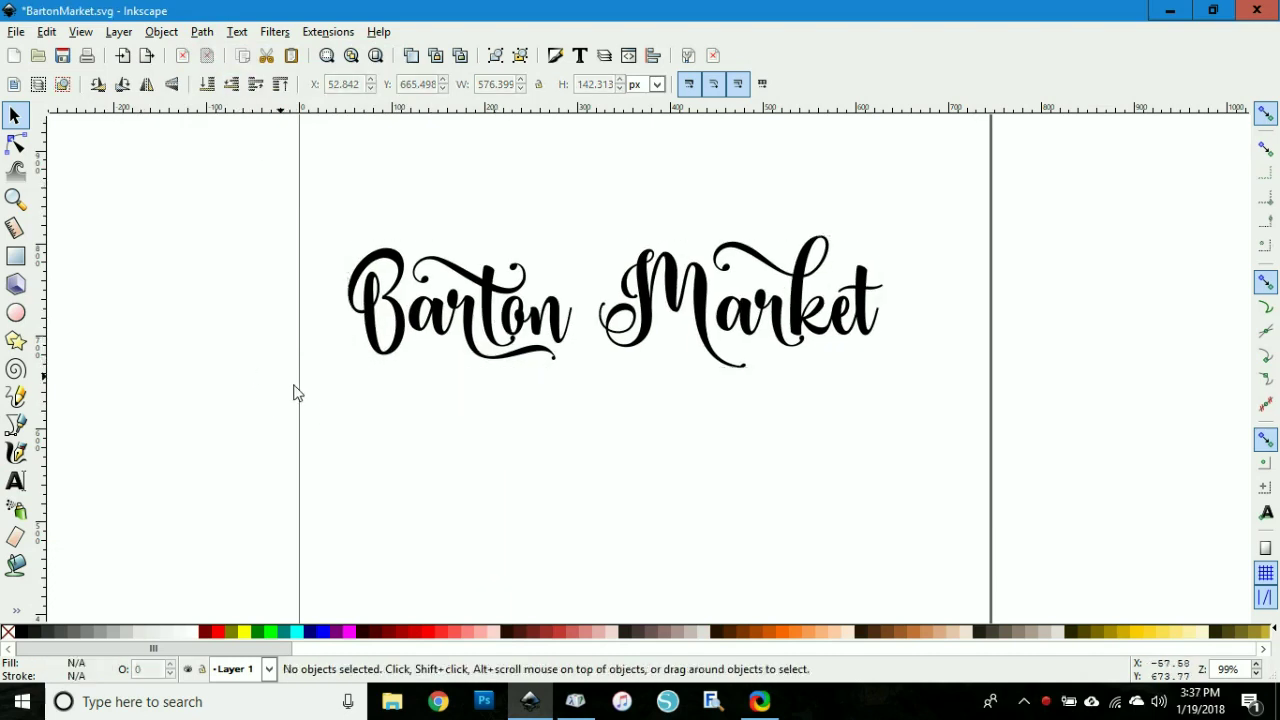
{"action": "key", "text": "plus"}
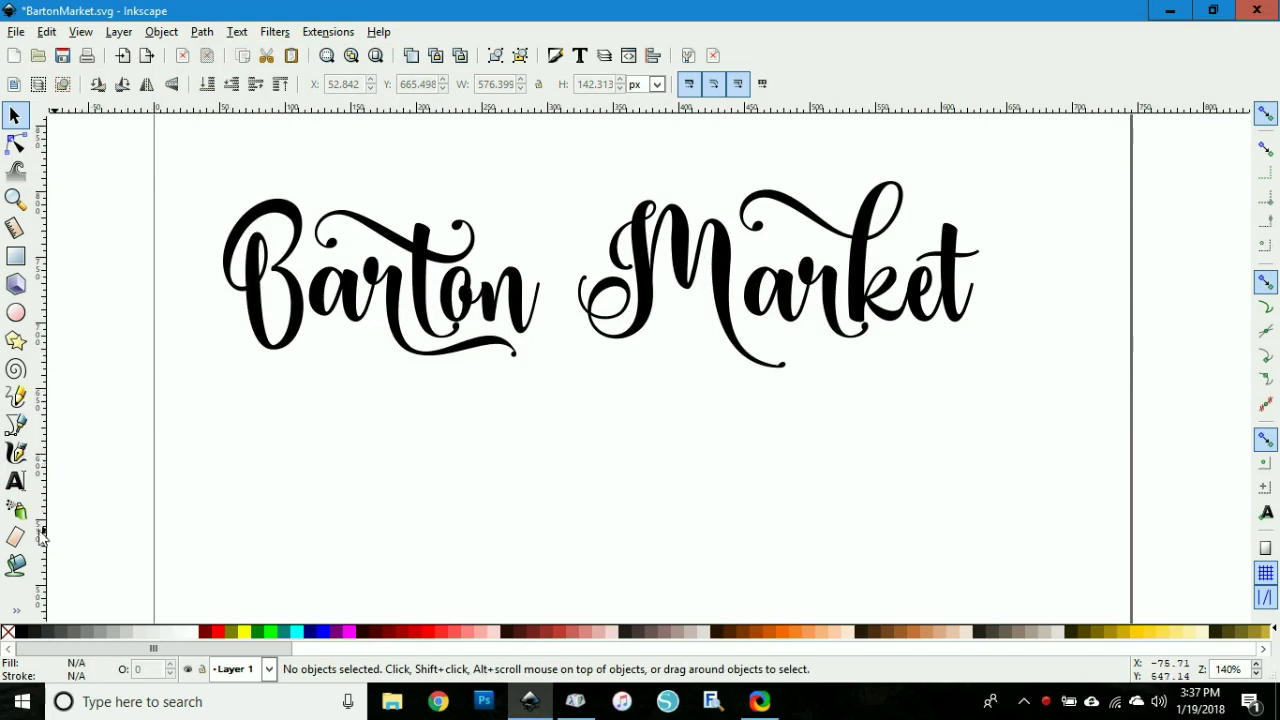
{"action": "left_click", "coordinate": [26, 564]}
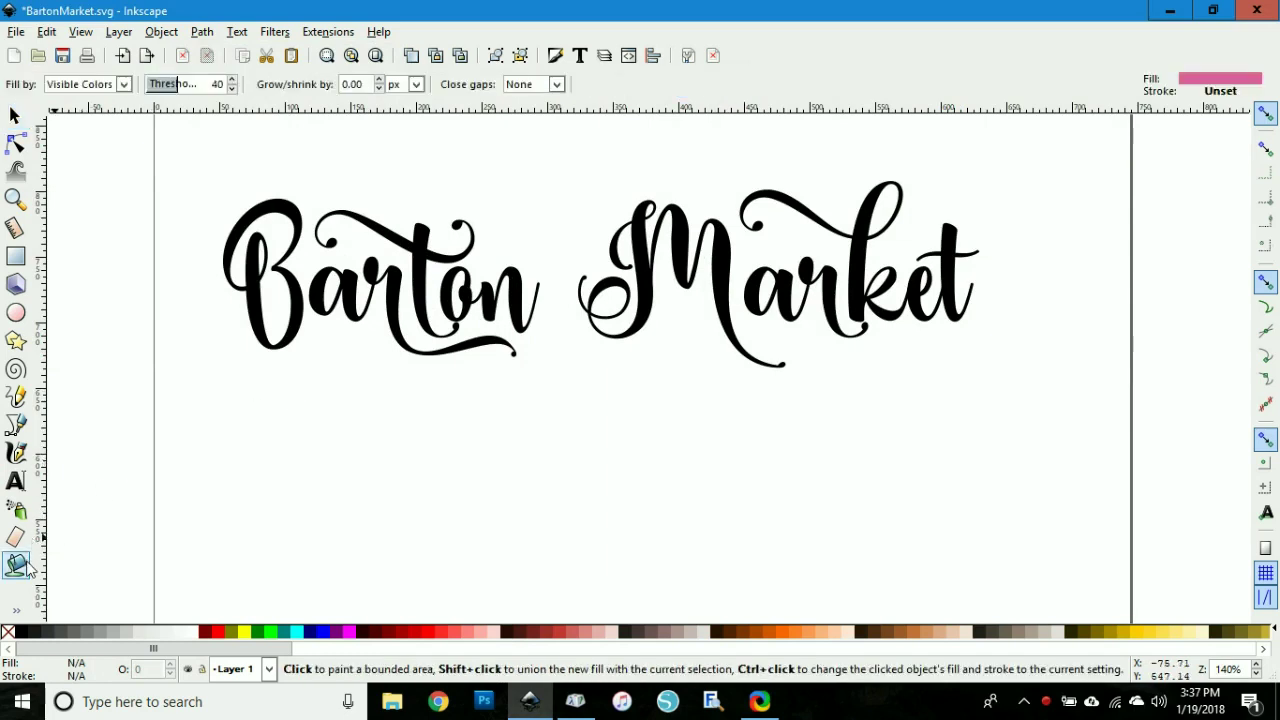
{"action": "left_click", "coordinate": [326, 634]}
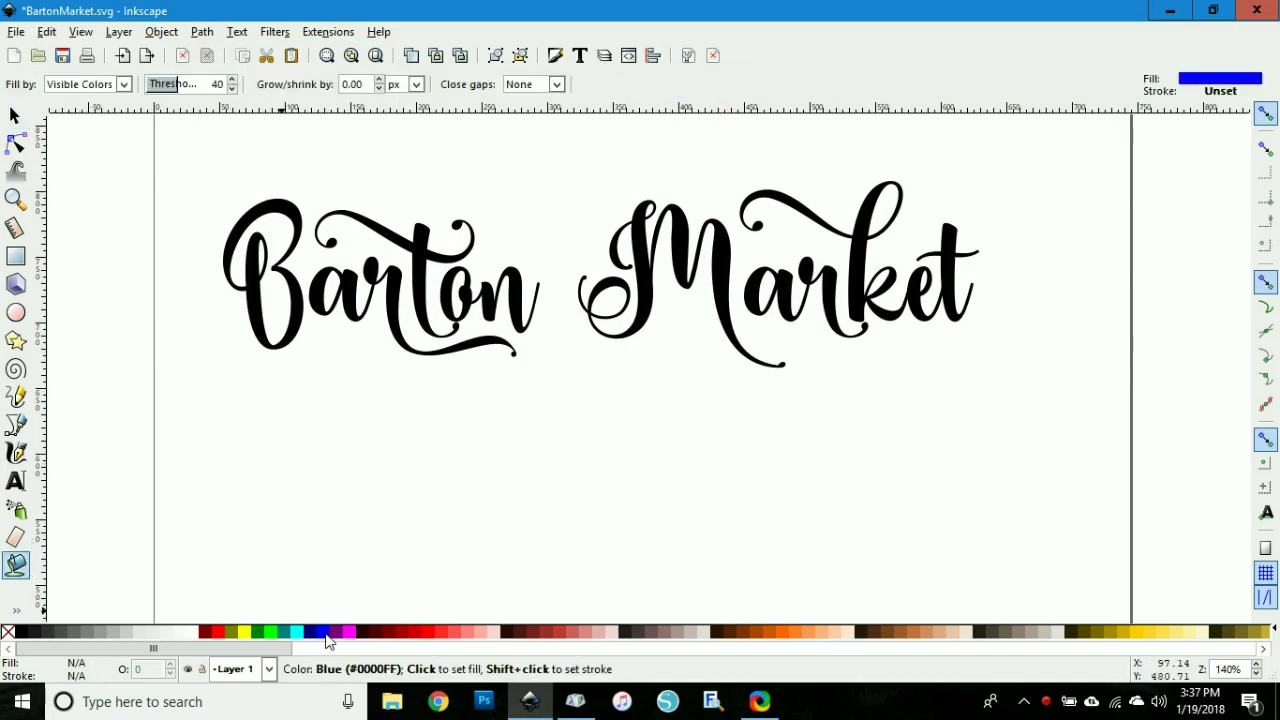
Try to fill the B of "Barton" with blue, and undo the fill
{"action": "left_click", "coordinate": [281, 195]}
{"action": "key", "text": "plus"}
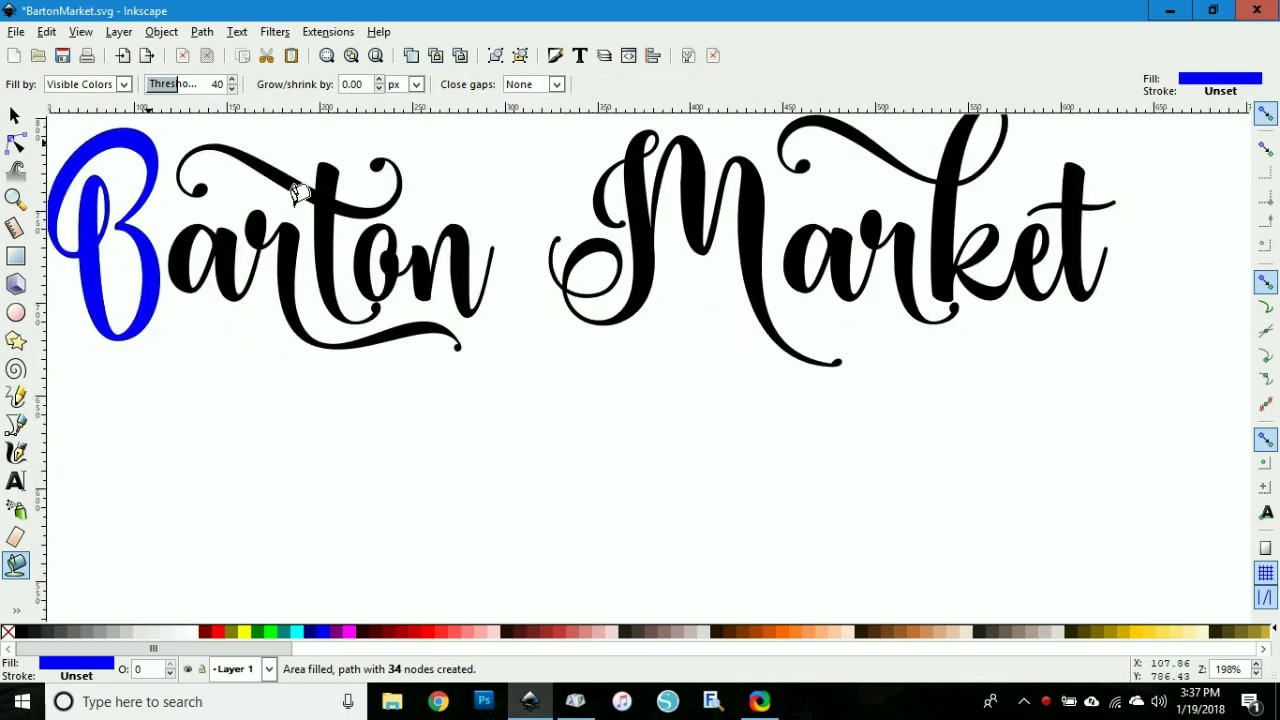
{"action": "key", "text": "ctrl+z"}
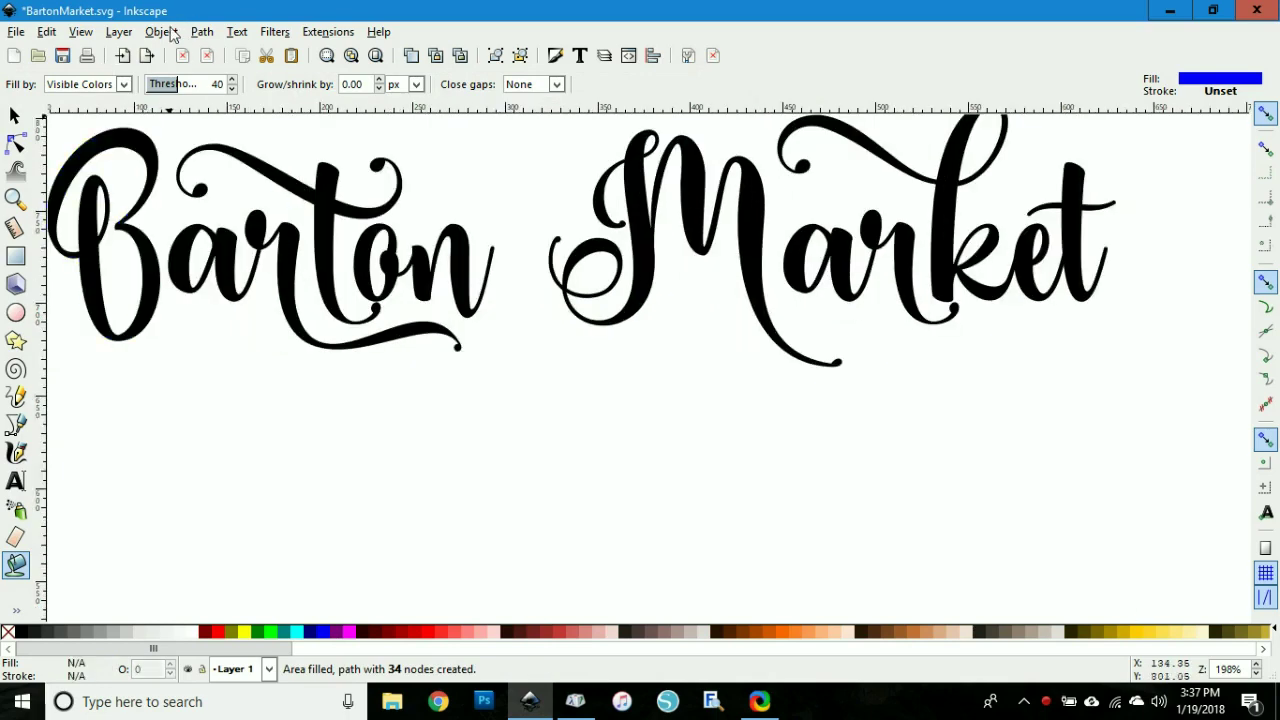
Switch the drawing window to full-screen view
{"action": "left_click", "coordinate": [80, 31]}
{"action": "left_click", "coordinate": [151, 368]}
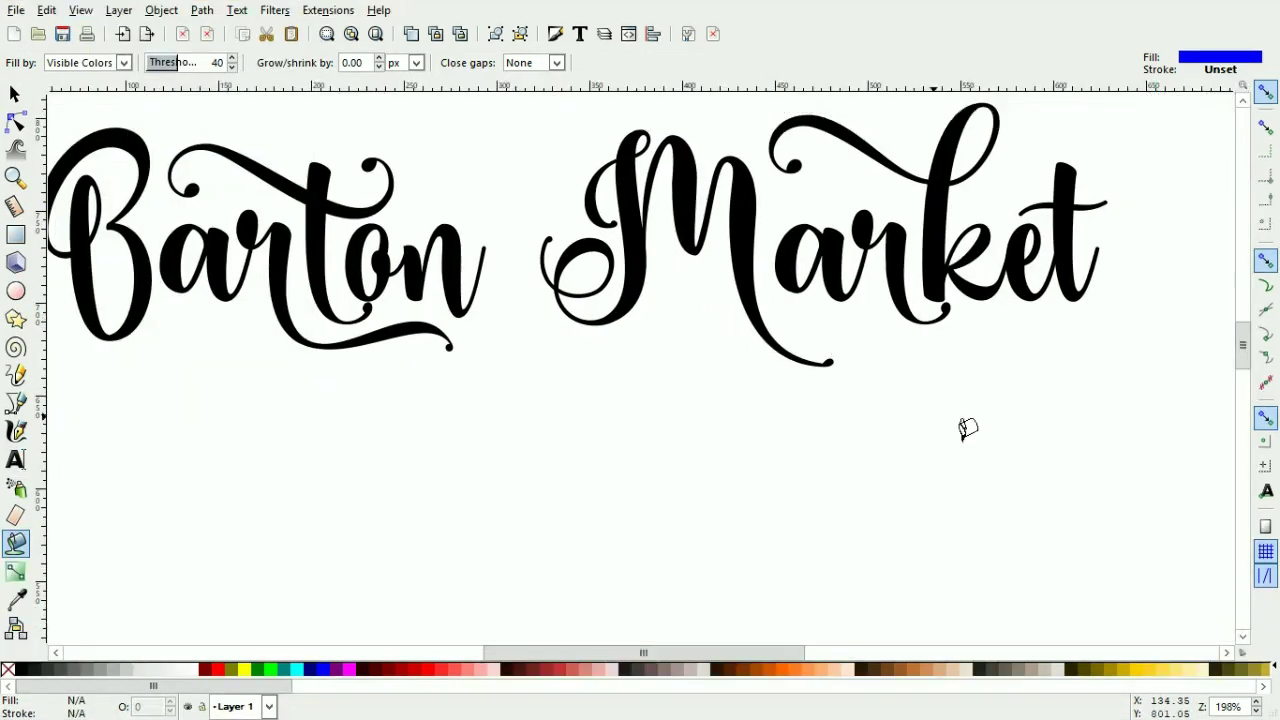
Try to fill the M of "Market" with blue while zoomed out to 50%, and undo the fill
{"action": "left_click_drag", "start_coordinate": [1244, 360], "coordinate": [1241, 352]}
{"action": "key", "text": "minus"}
{"action": "key", "text": "minus"}
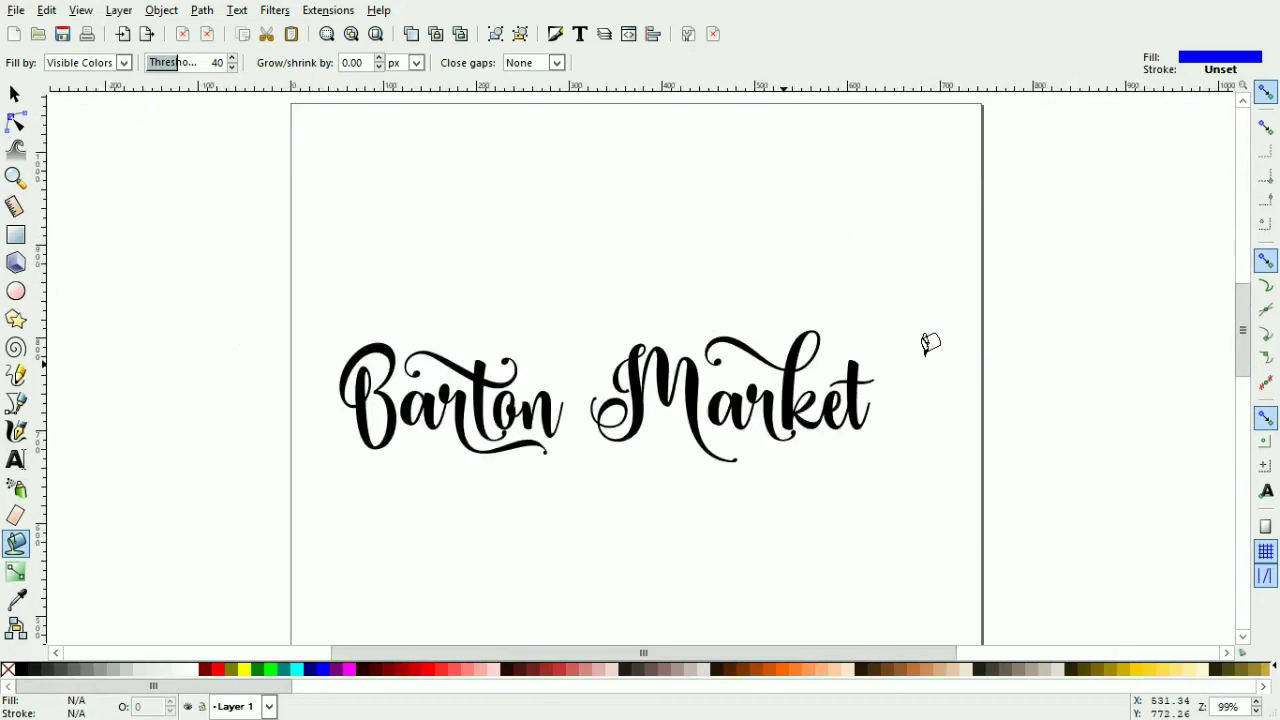
{"action": "key", "text": "minus"}
{"action": "key", "text": "minus"}
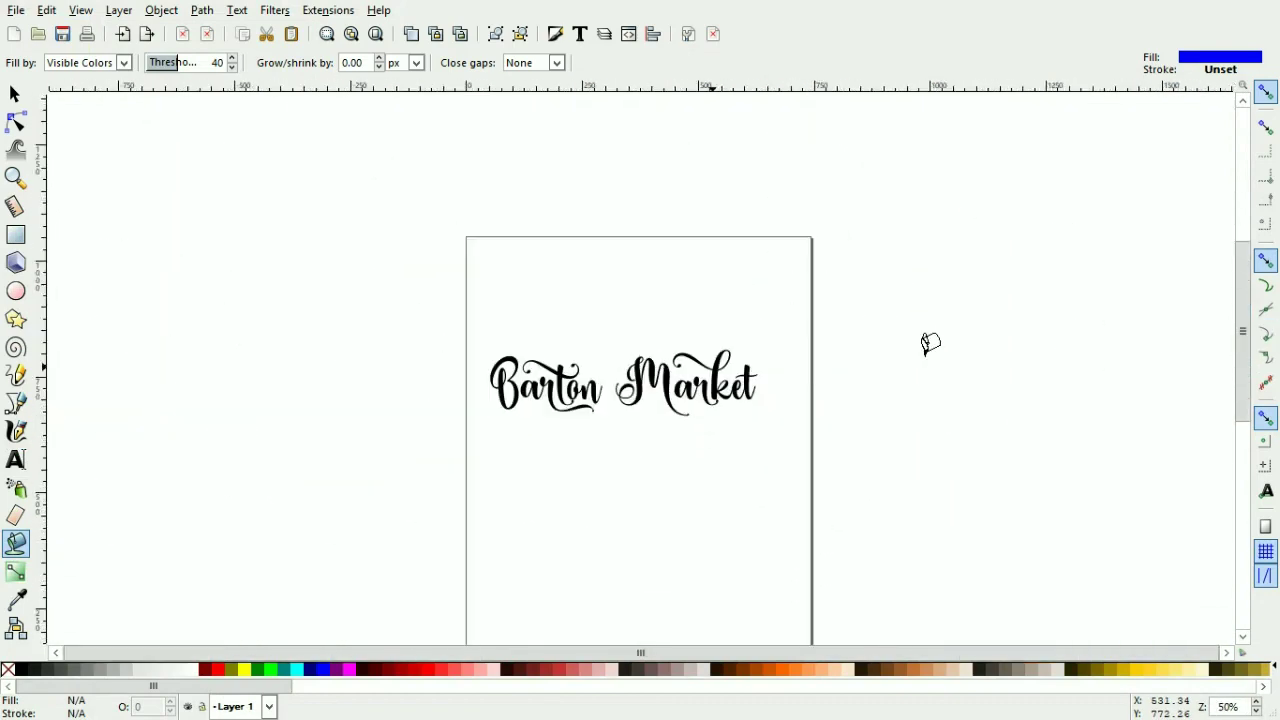
{"action": "left_click", "coordinate": [668, 368]}
{"action": "key", "text": "plus"}
{"action": "key", "text": "plus"}
{"action": "key", "text": "plus"}
{"action": "key", "text": "plus"}
{"action": "key", "text": "plus"}
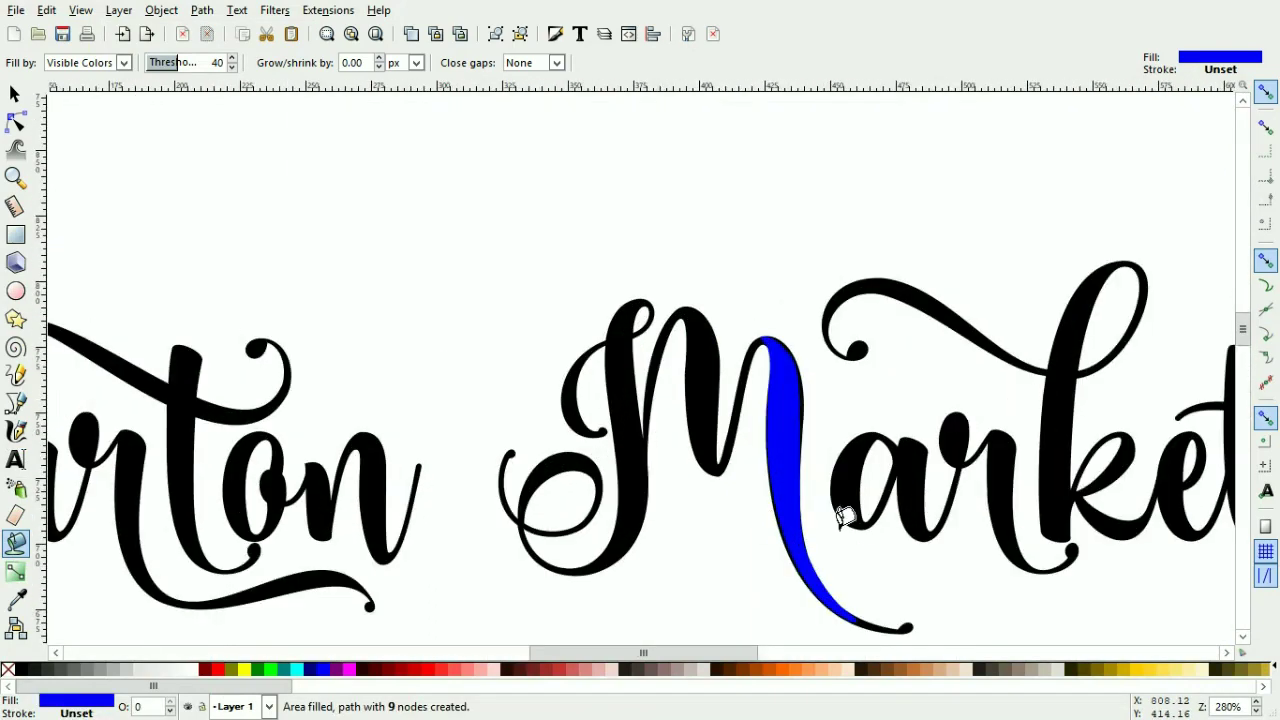
{"action": "left_click", "coordinate": [47, 10]}
{"action": "left_click", "coordinate": [62, 26]}
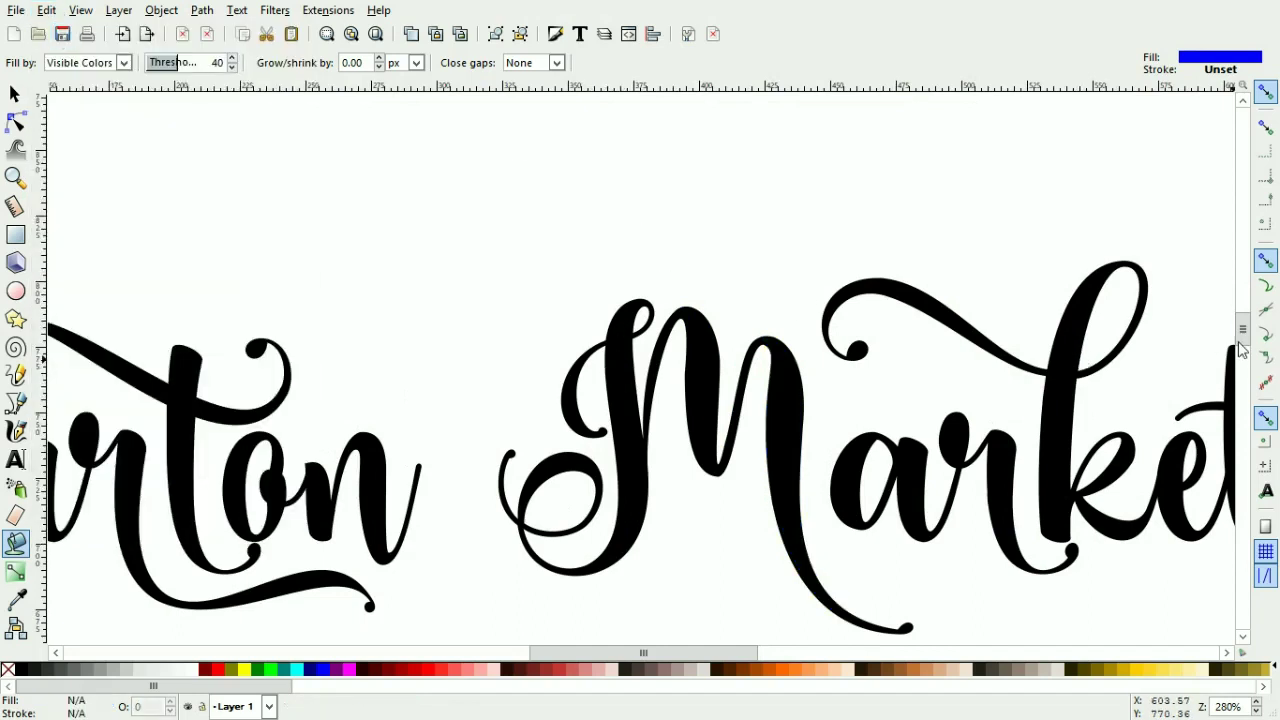
Fill the M, the joined "ar" and the joined "ket" of "Market" with blue at 396% zoom
{"action": "scroll", "coordinate": [1240, 343], "scroll_direction": "down", "scroll_amount": 1}
{"action": "key", "text": "plus"}
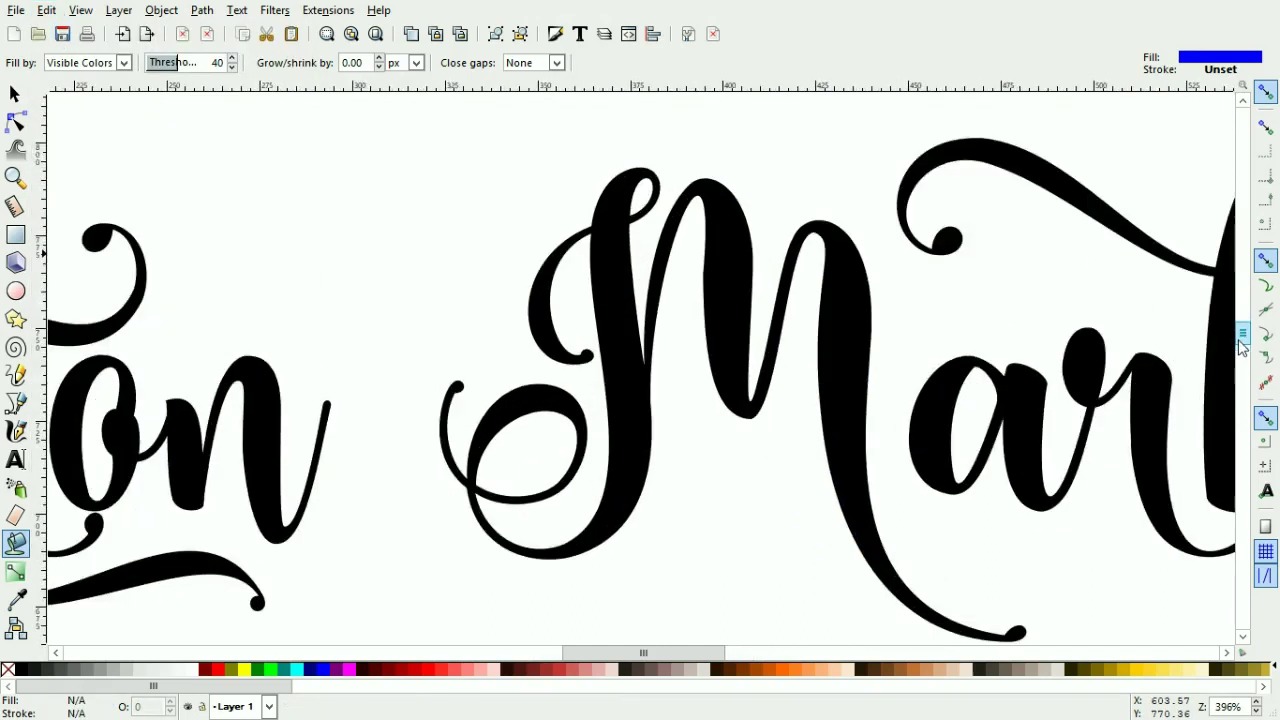
{"action": "left_click", "coordinate": [846, 292]}
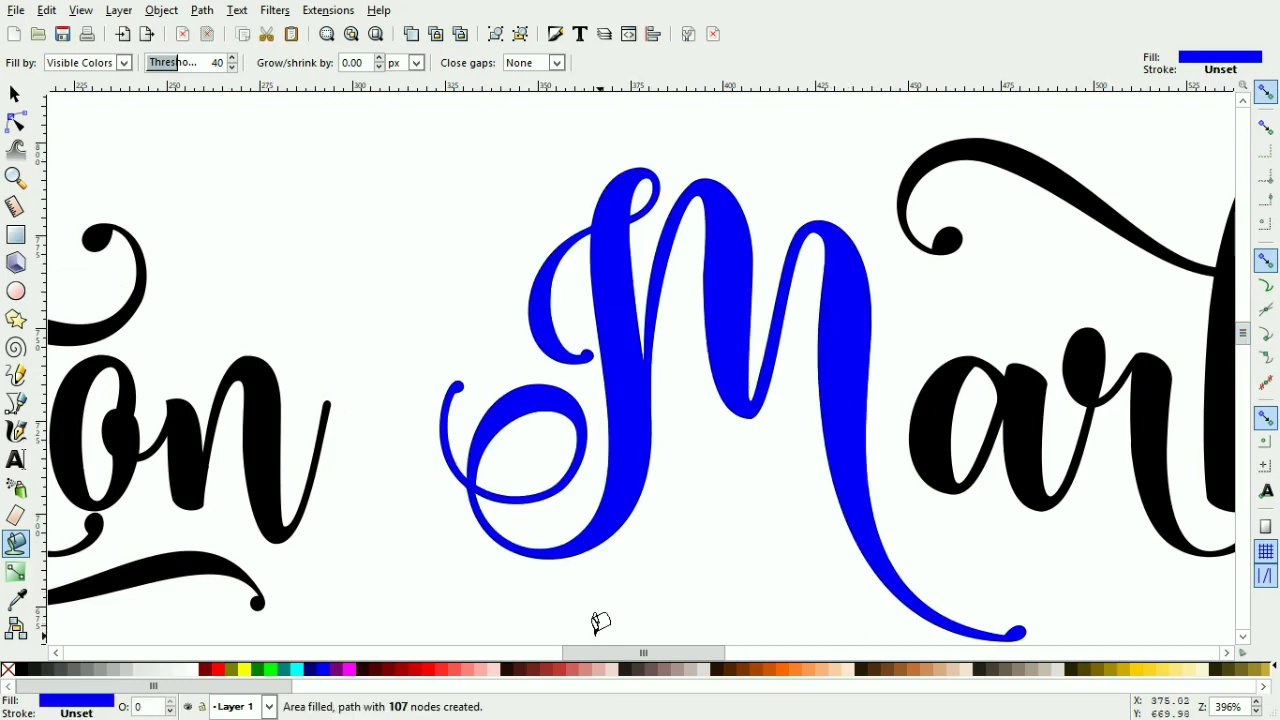
{"action": "left_click_drag", "start_coordinate": [600, 653], "coordinate": [671, 654]}
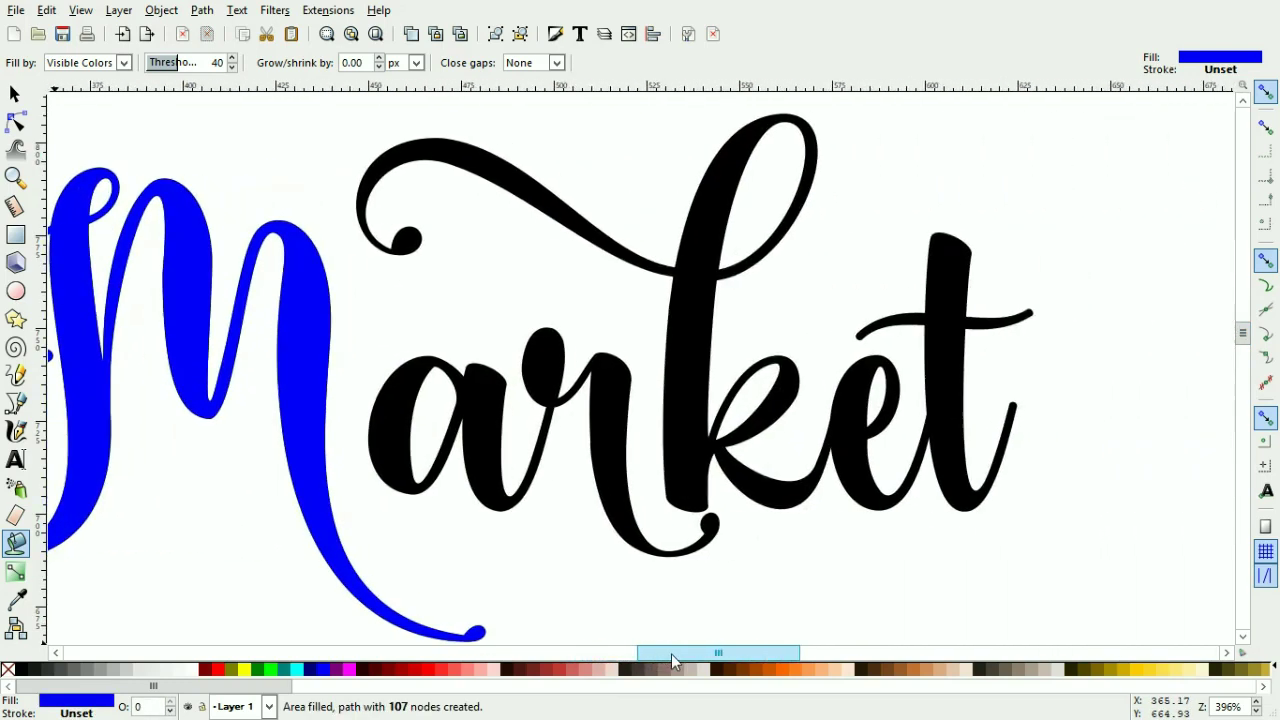
{"action": "left_click", "coordinate": [483, 397]}
{"action": "left_click", "coordinate": [700, 352]}
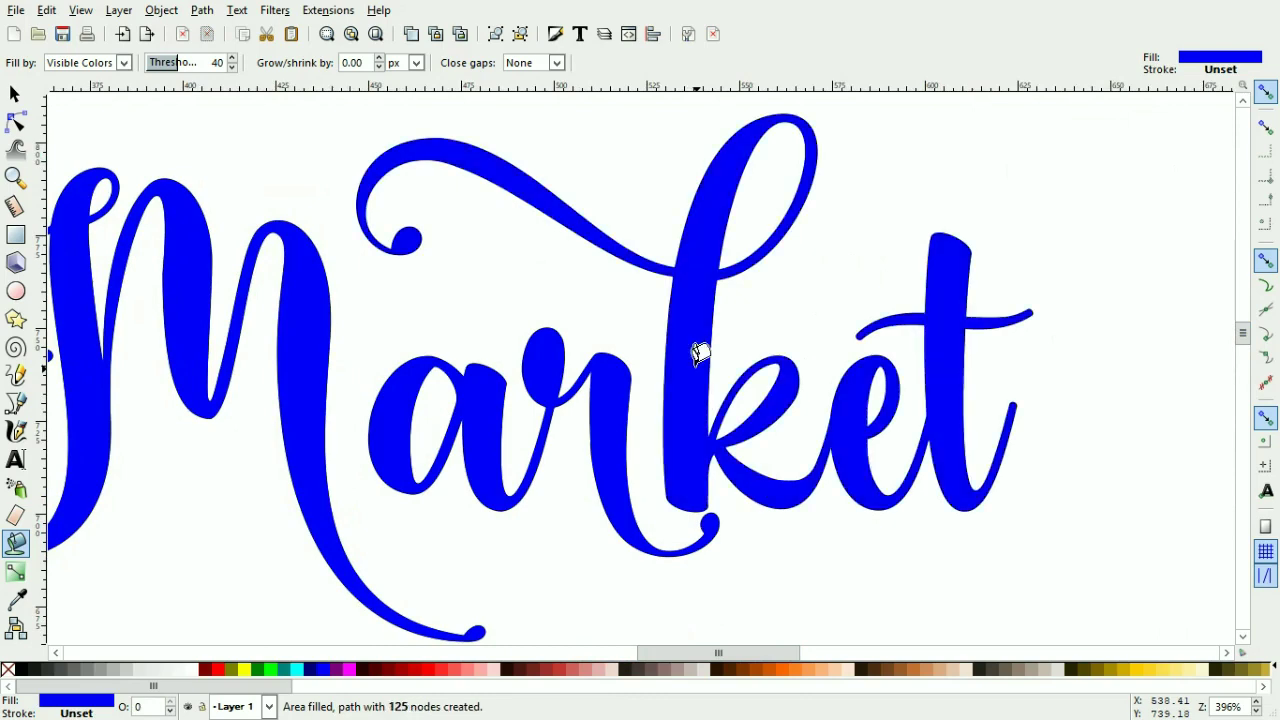
Fill the connected "on", the t, the connected "ar" and the B of "Barton" with blue
{"action": "left_click_drag", "start_coordinate": [700, 653], "coordinate": [529, 623]}
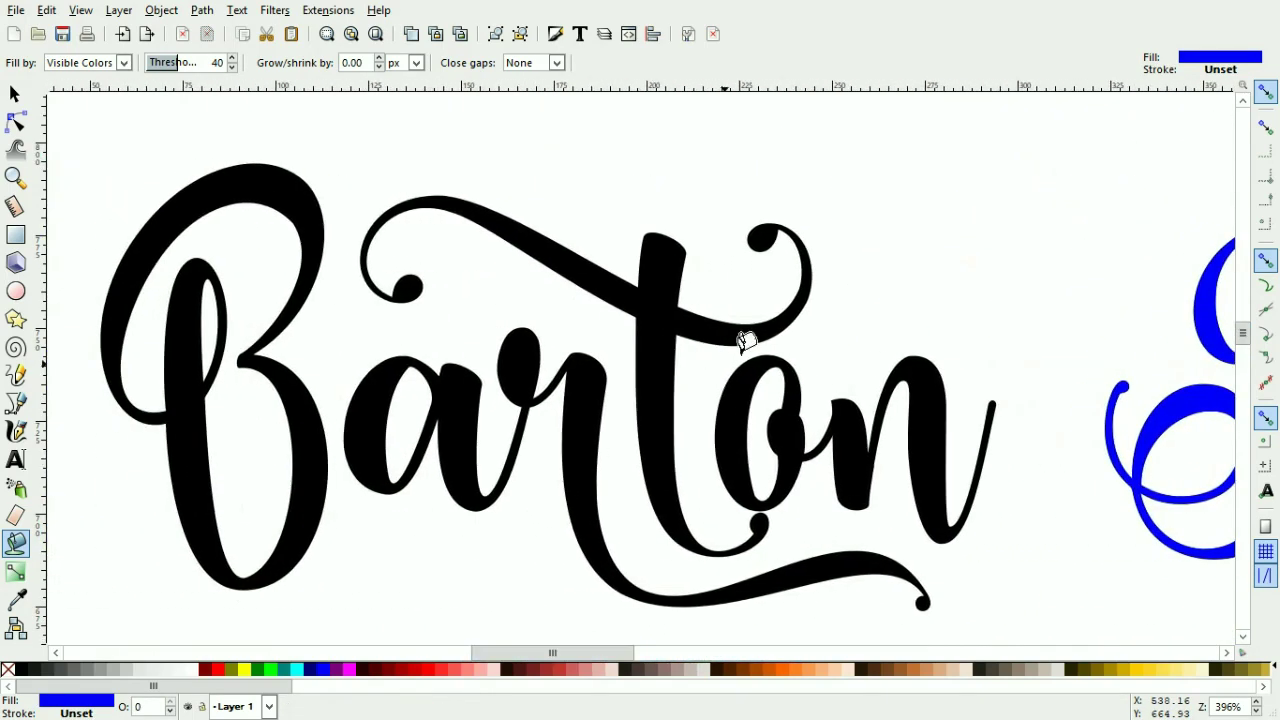
{"action": "left_click", "coordinate": [730, 382]}
{"action": "left_click", "coordinate": [678, 282]}
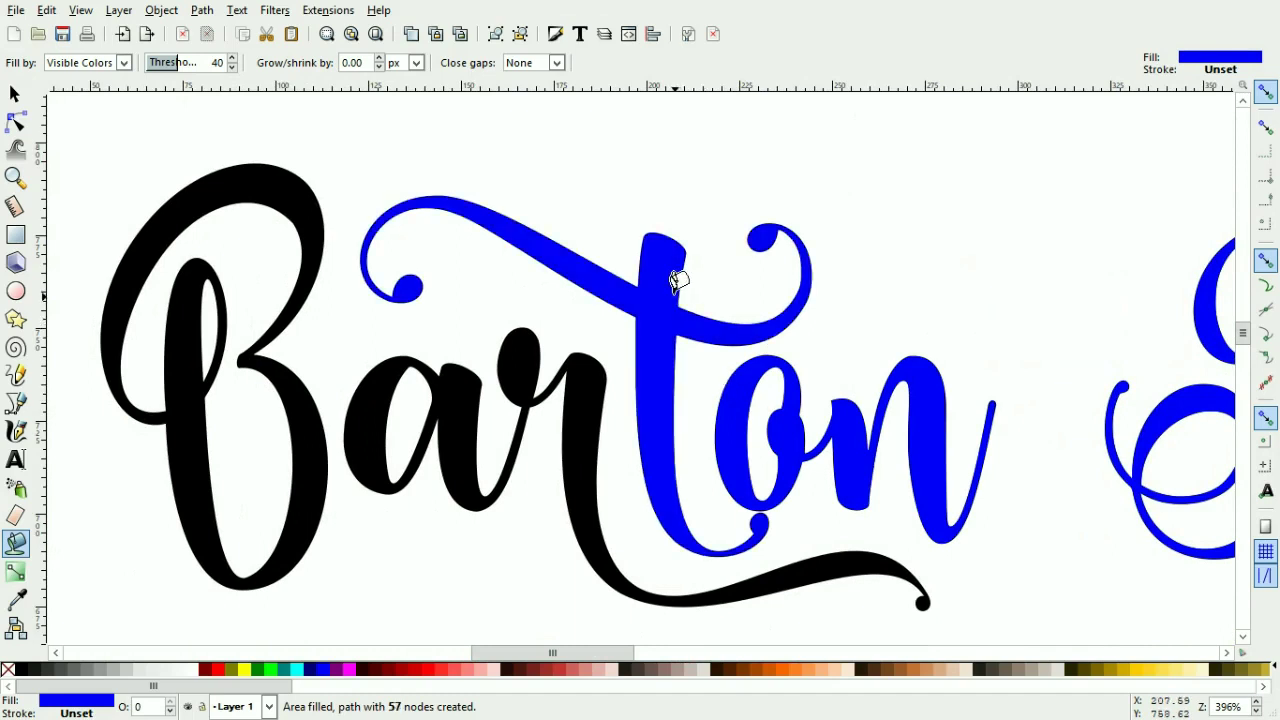
{"action": "left_click", "coordinate": [580, 364]}
{"action": "left_click", "coordinate": [275, 172]}
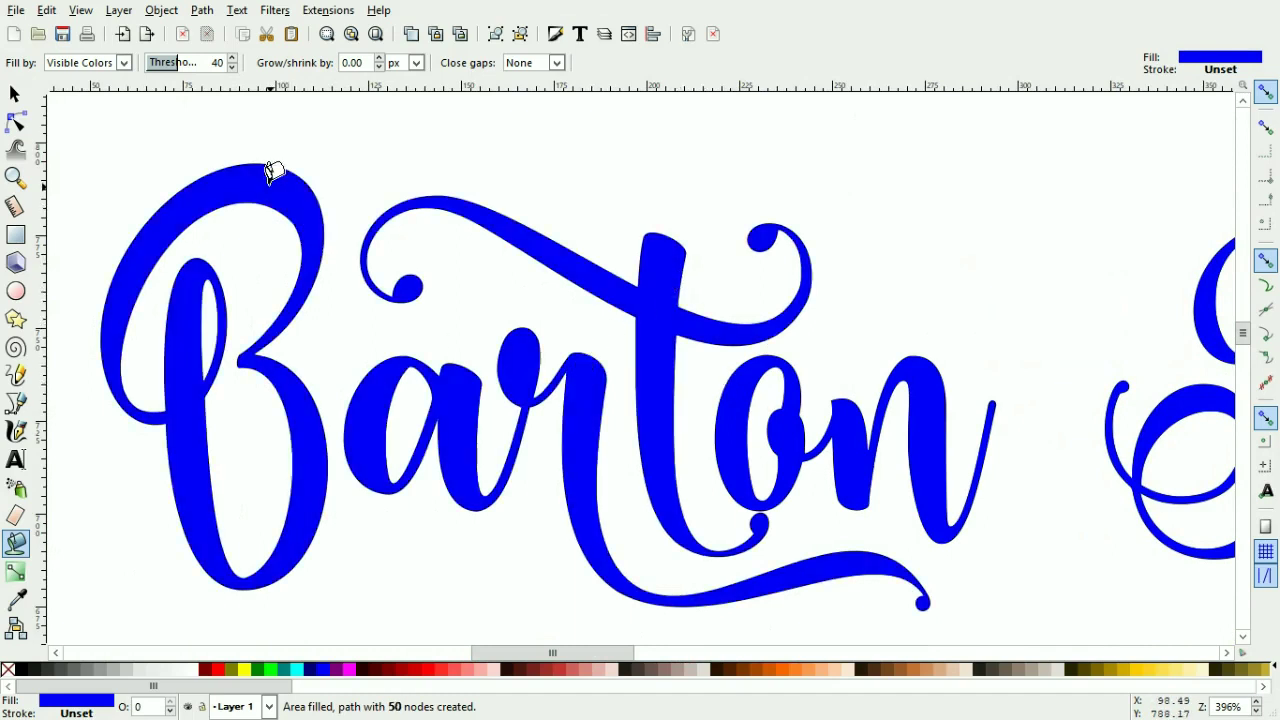
Select all seven blue fill paths across both words and move them together below the black lettering
{"action": "left_click", "coordinate": [15, 93]}
{"action": "left_click", "coordinate": [442, 385], "text": "shift"}
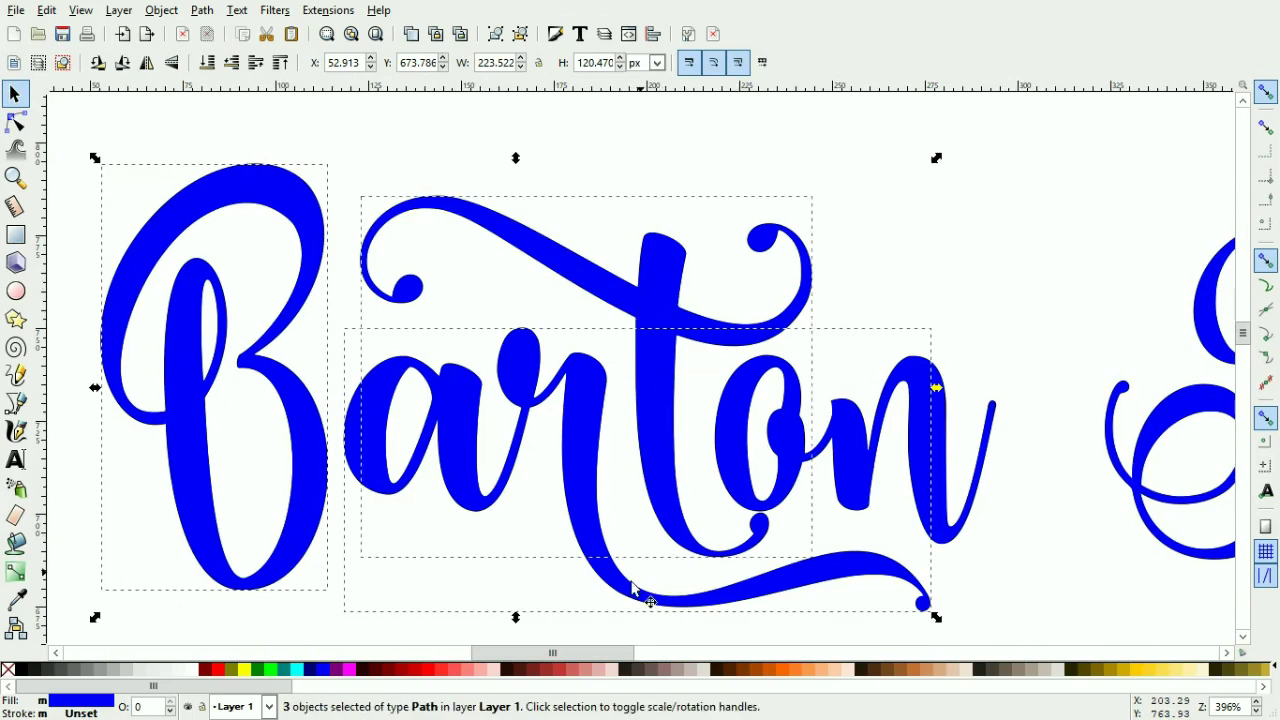
{"action": "left_click_drag", "start_coordinate": [556, 653], "coordinate": [673, 653]}
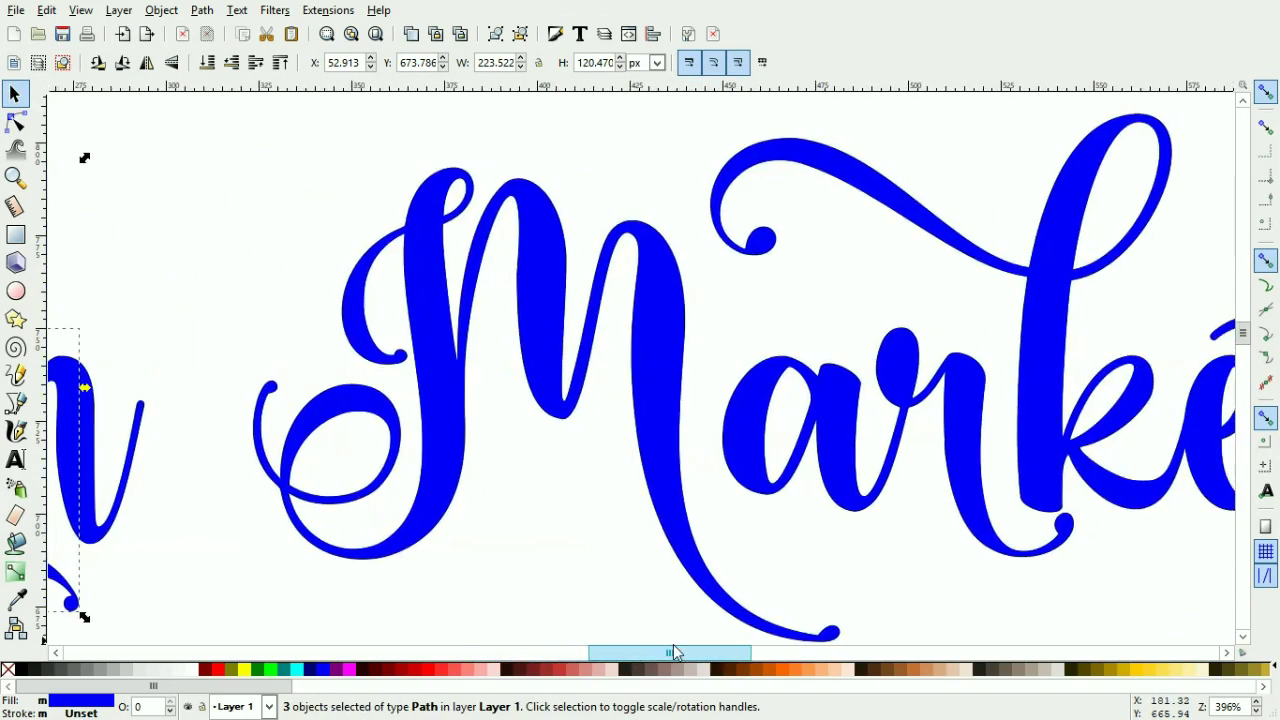
{"action": "left_click", "coordinate": [420, 362], "text": "shift"}
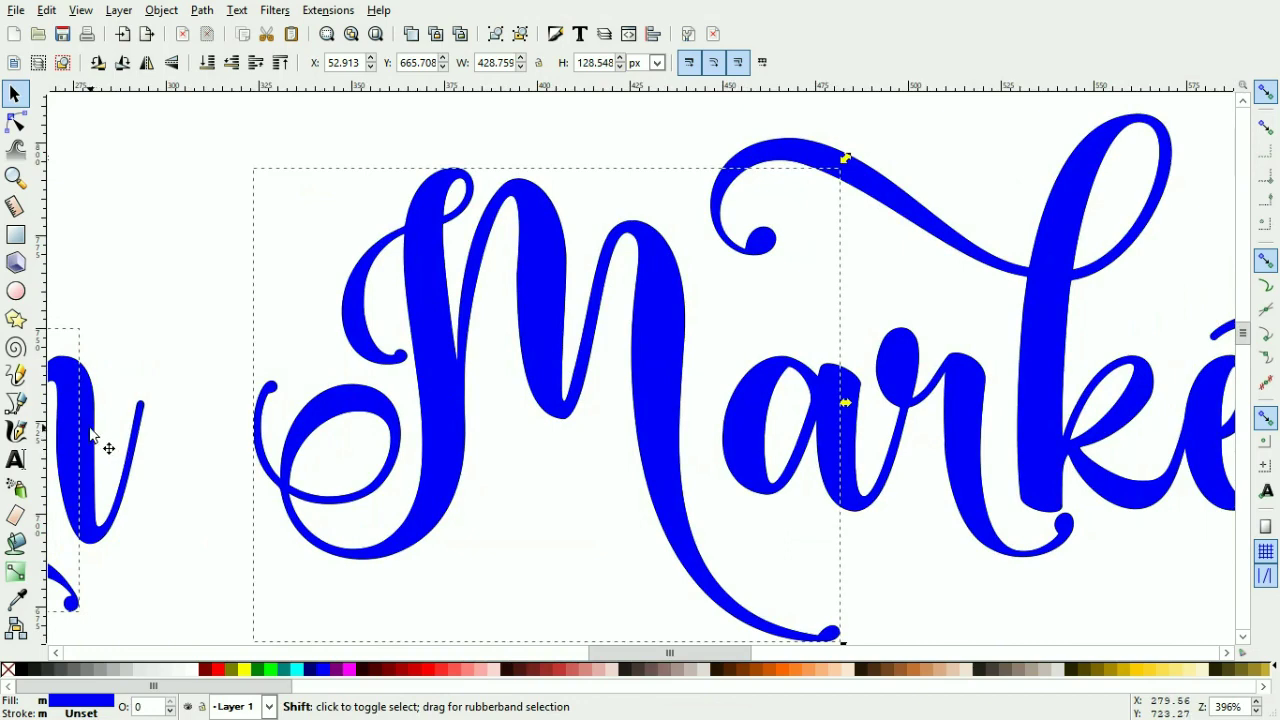
{"action": "left_click", "coordinate": [765, 393], "text": "shift"}
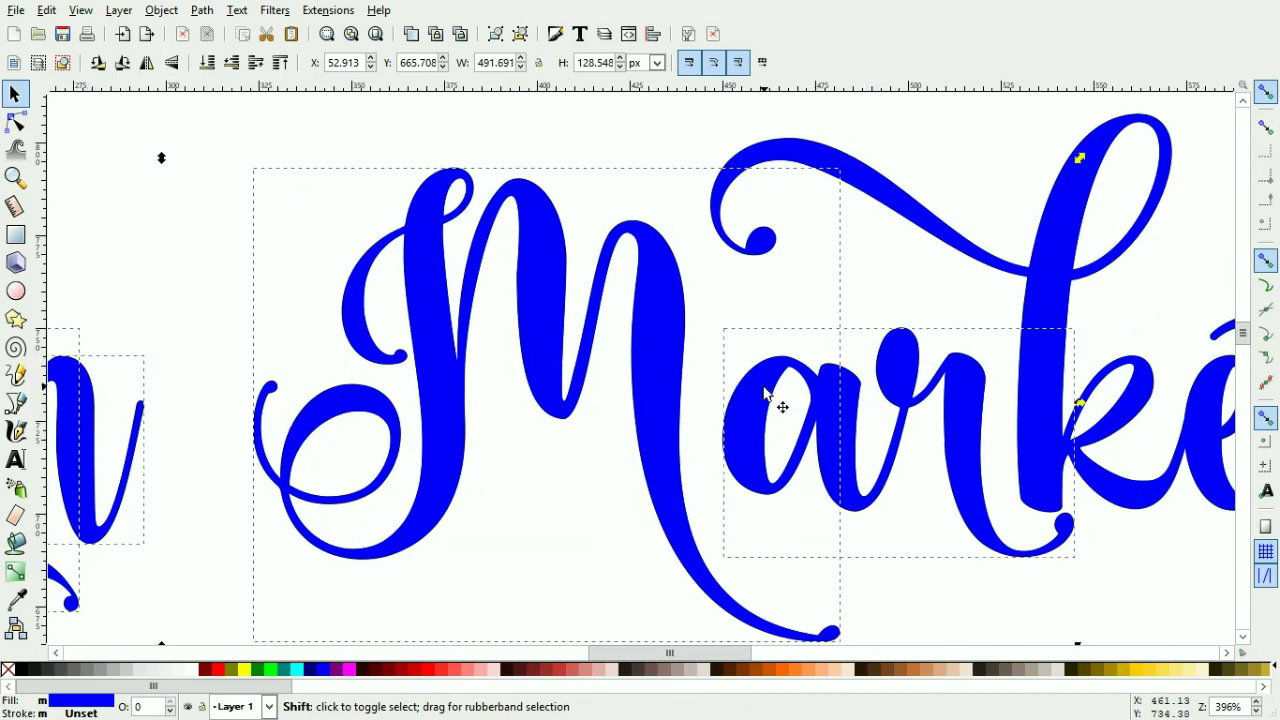
{"action": "left_click", "coordinate": [1052, 308], "text": "shift"}
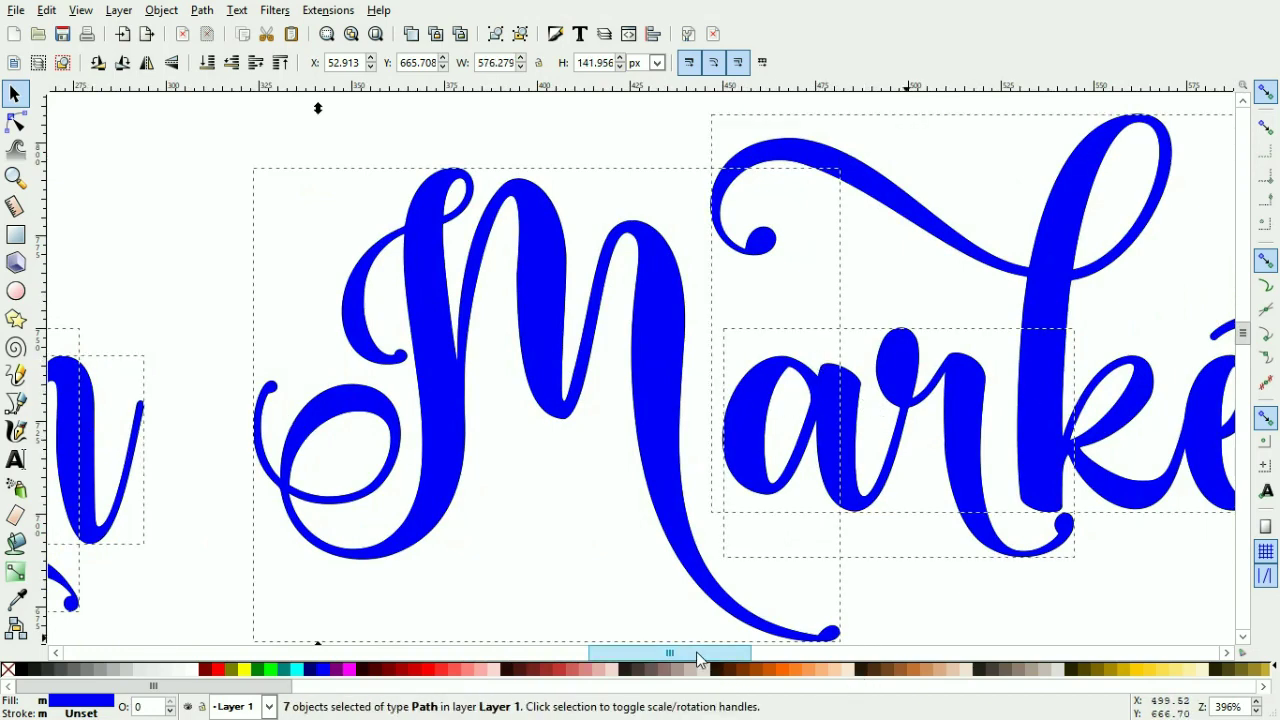
{"action": "left_click_drag", "start_coordinate": [699, 653], "coordinate": [791, 656]}
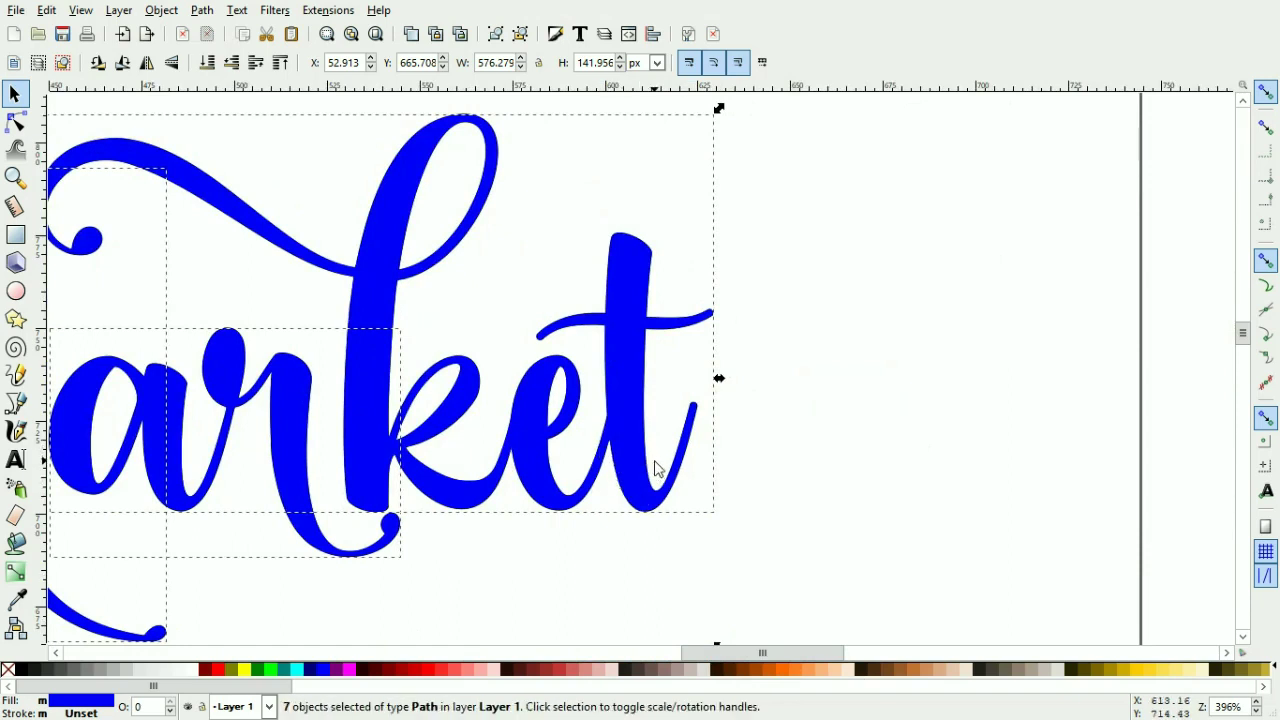
{"action": "key", "text": "minus"}
{"action": "key", "text": "minus"}
{"action": "key", "text": "minus"}
{"action": "key", "text": "minus"}
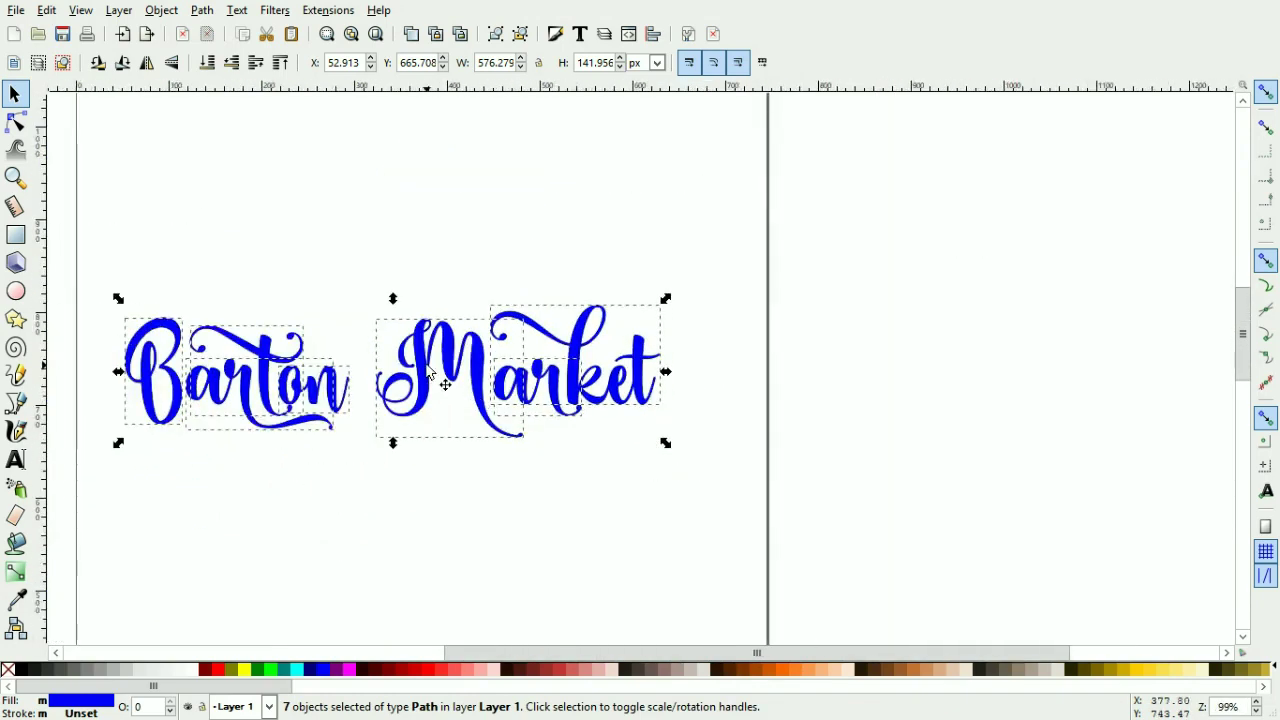
{"action": "left_click_drag", "start_coordinate": [475, 397], "coordinate": [420, 518]}
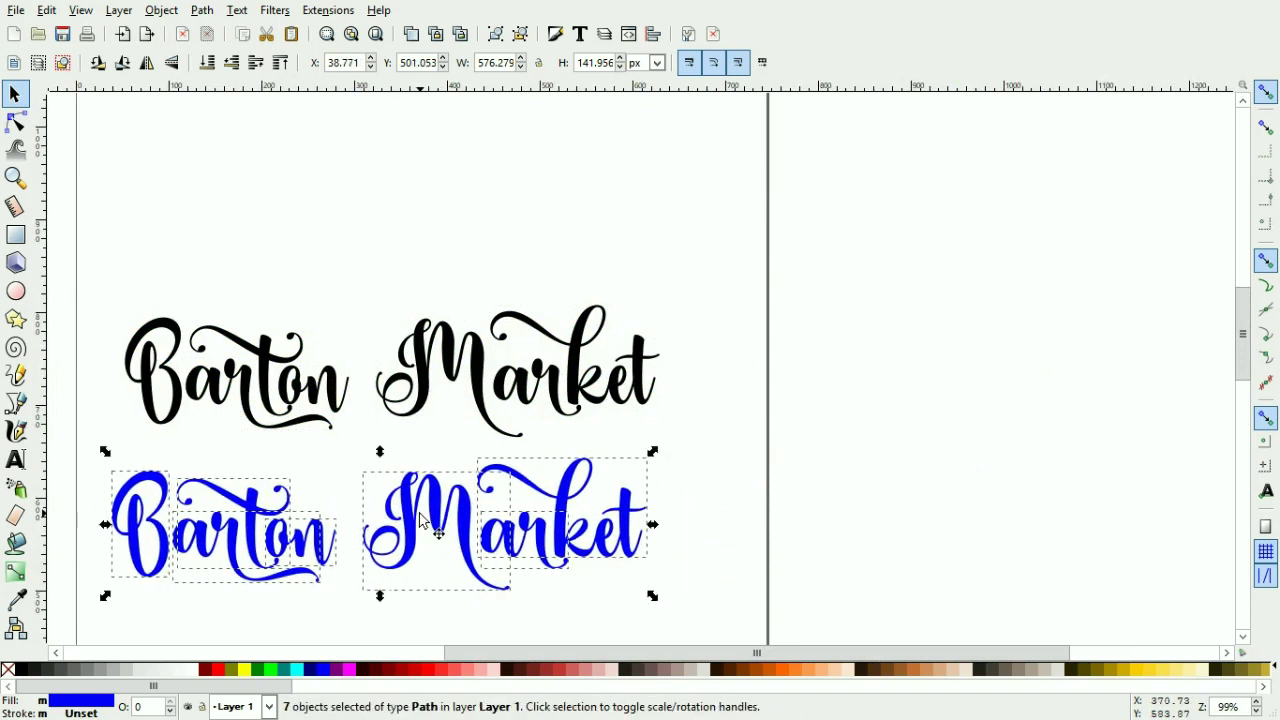
Move the black lettering off the page to the right and the blue lettering to about X 53, Y 733 px
{"action": "left_click", "coordinate": [709, 563]}
{"action": "left_click", "coordinate": [175, 326]}
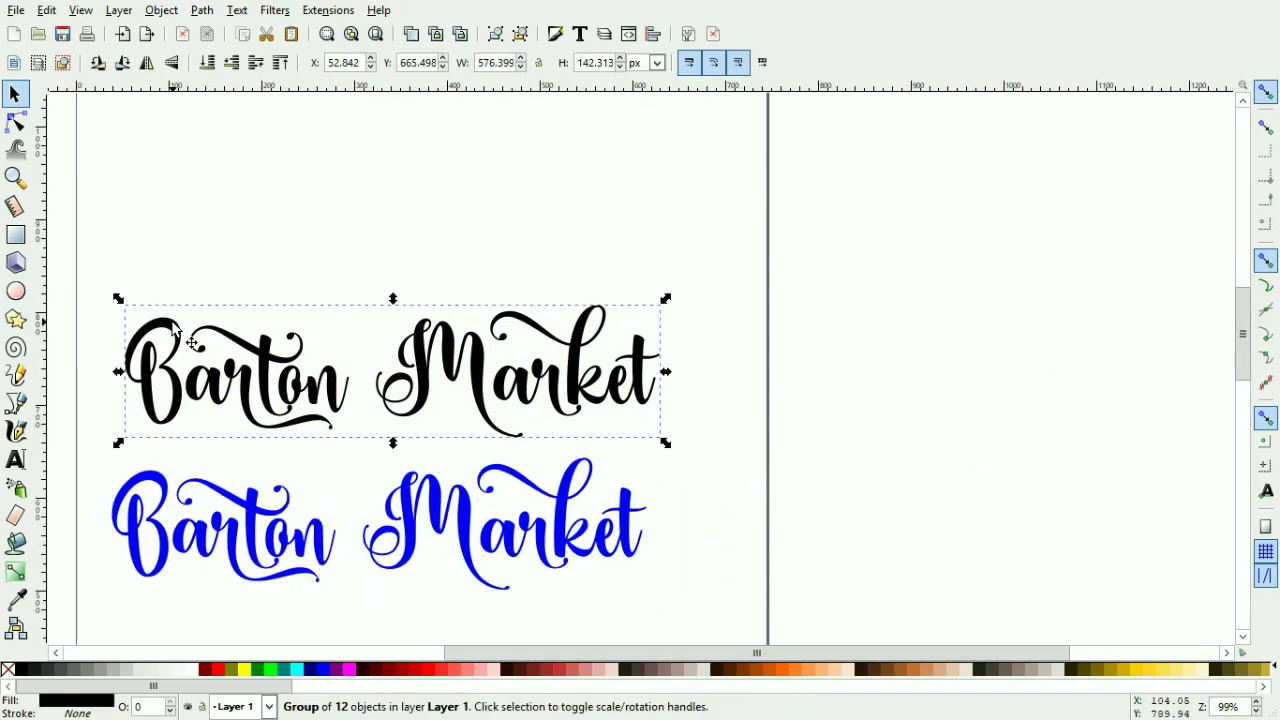
{"action": "left_click_drag", "start_coordinate": [175, 326], "coordinate": [937, 316]}
{"action": "left_click_drag", "start_coordinate": [66, 376], "coordinate": [645, 612]}
{"action": "left_click_drag", "start_coordinate": [570, 548], "coordinate": [584, 328]}
{"action": "left_click", "coordinate": [441, 492]}
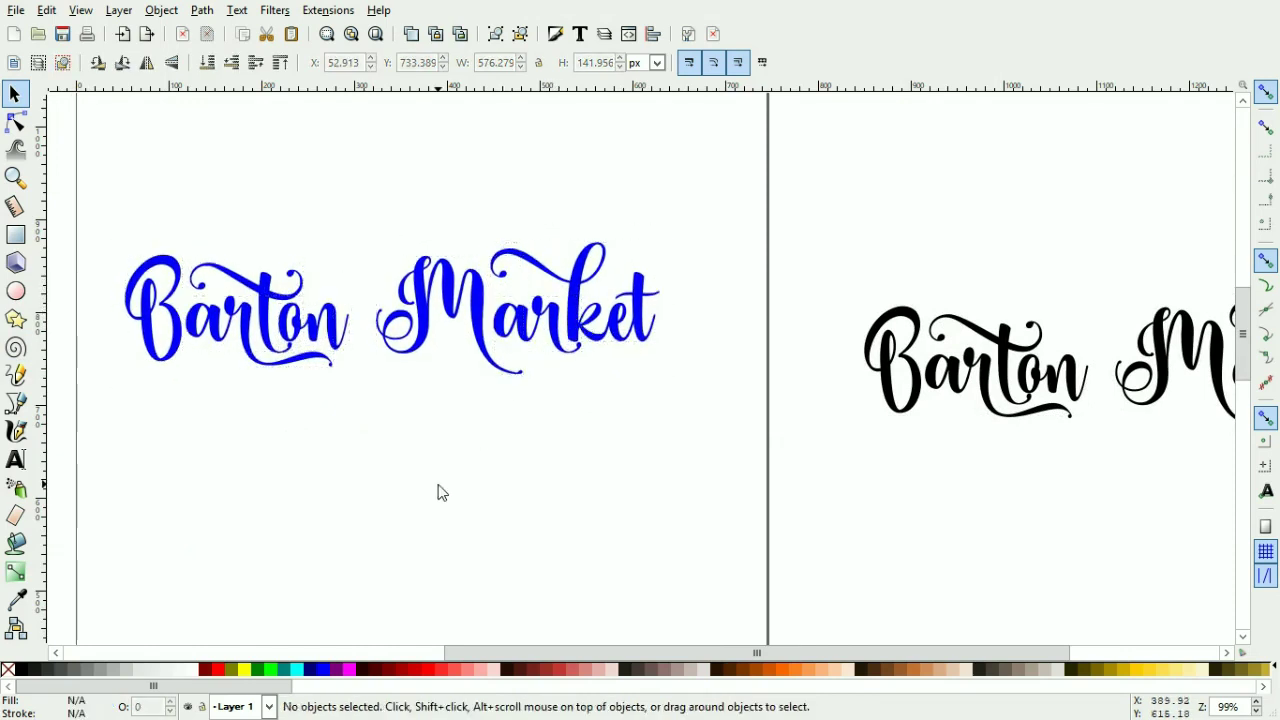
Recolor the B and the connected "ar" of "Barton" with the same light salmon-red fill
{"action": "left_click", "coordinate": [170, 352]}
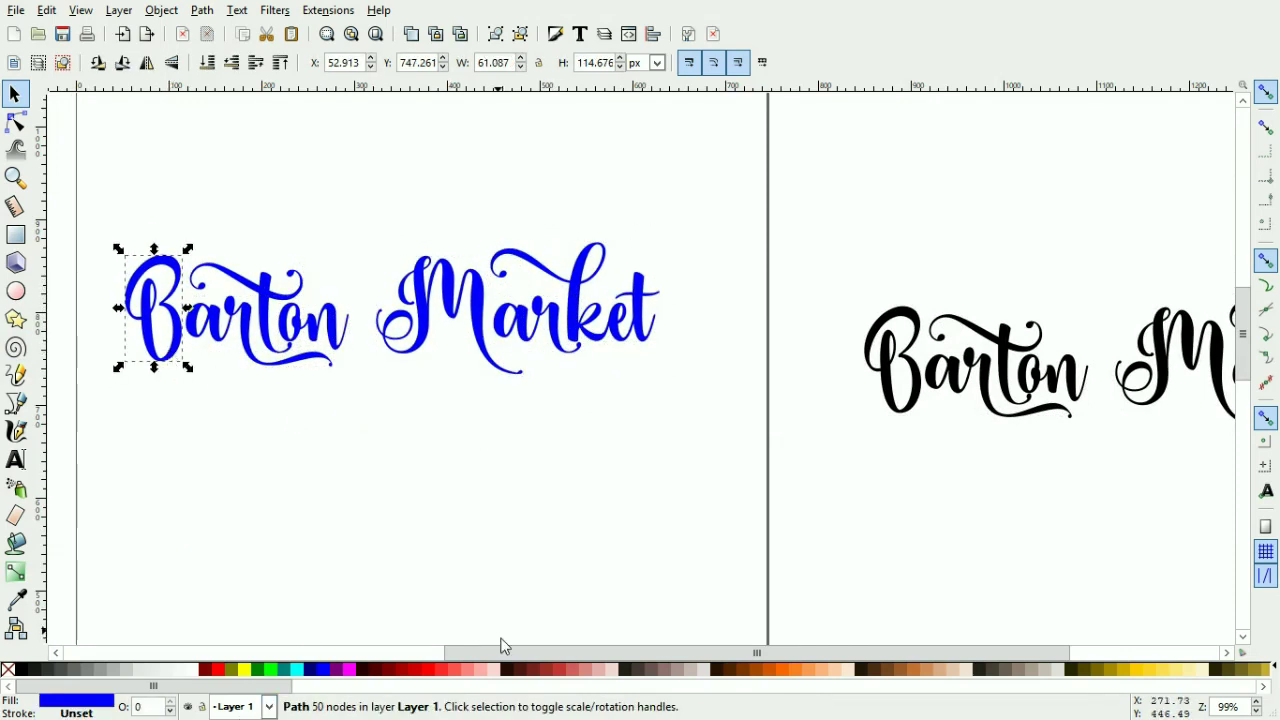
{"action": "left_click", "coordinate": [470, 670]}
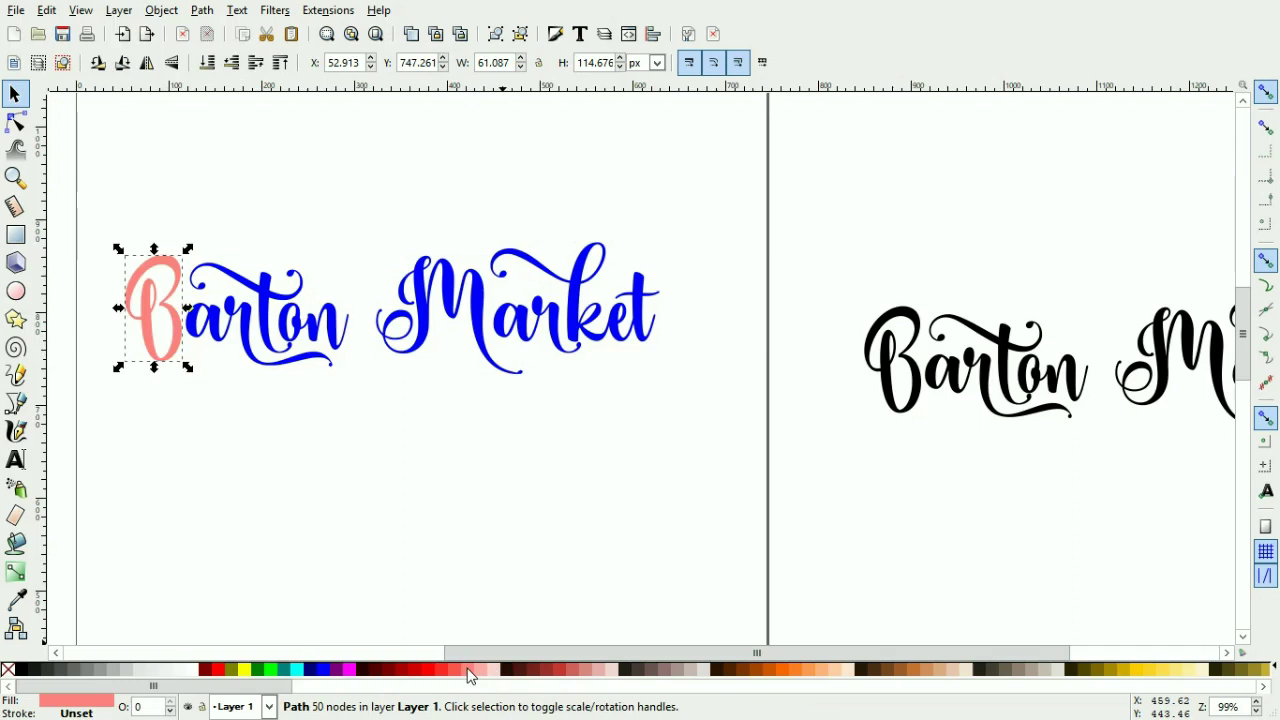
{"action": "left_click", "coordinate": [218, 338]}
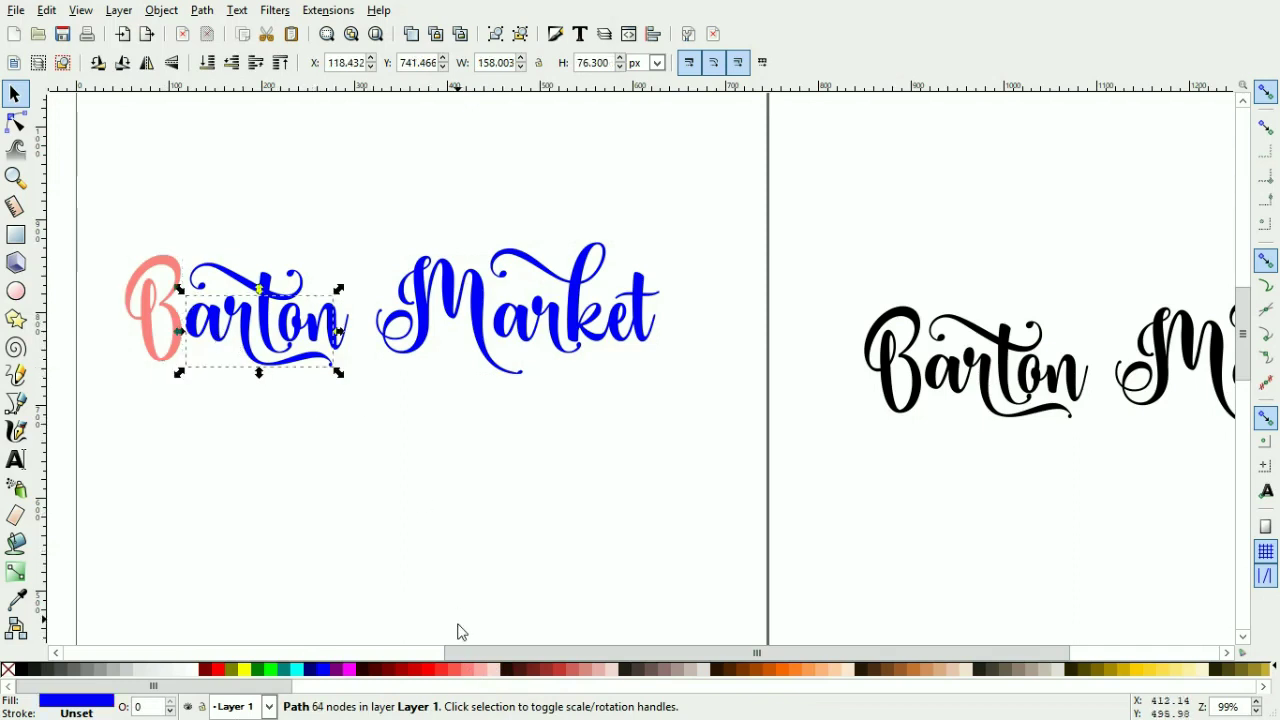
{"action": "left_click", "coordinate": [471, 670]}
{"action": "left_click", "coordinate": [370, 398]}
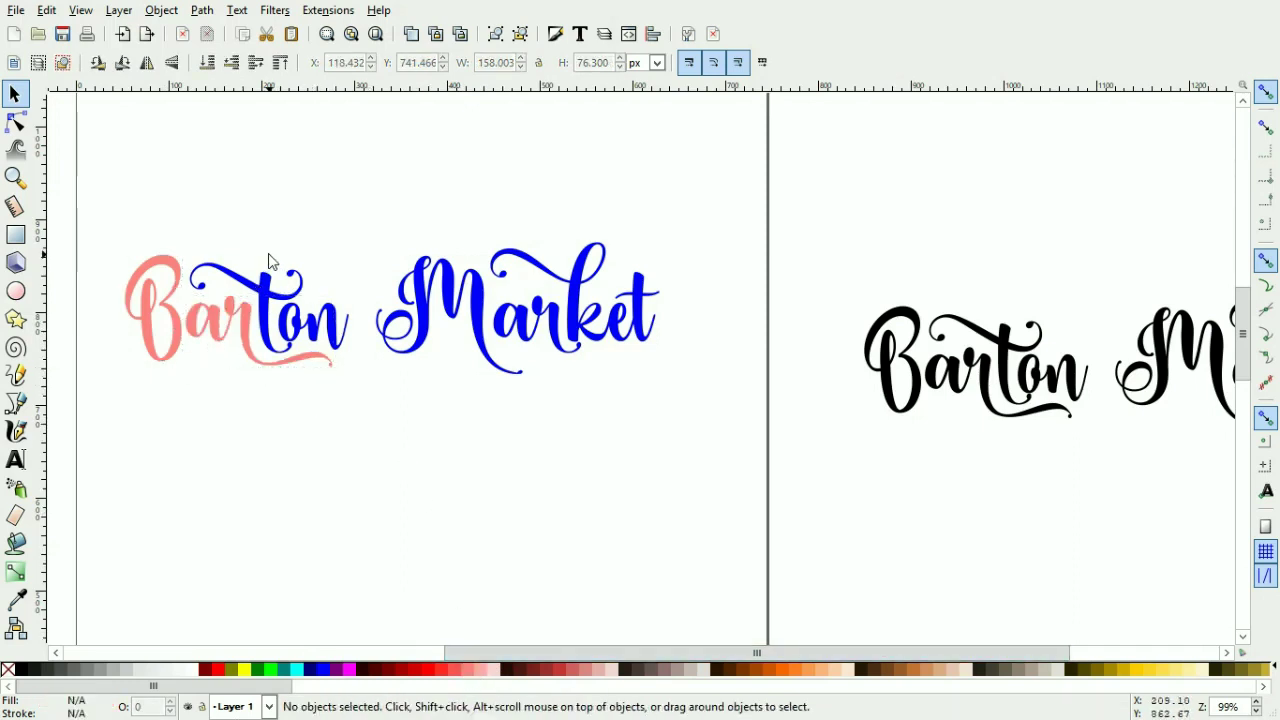
Recolor the t and the connected "on" of "Barton" with the same crimson fill
{"action": "left_click", "coordinate": [268, 287]}
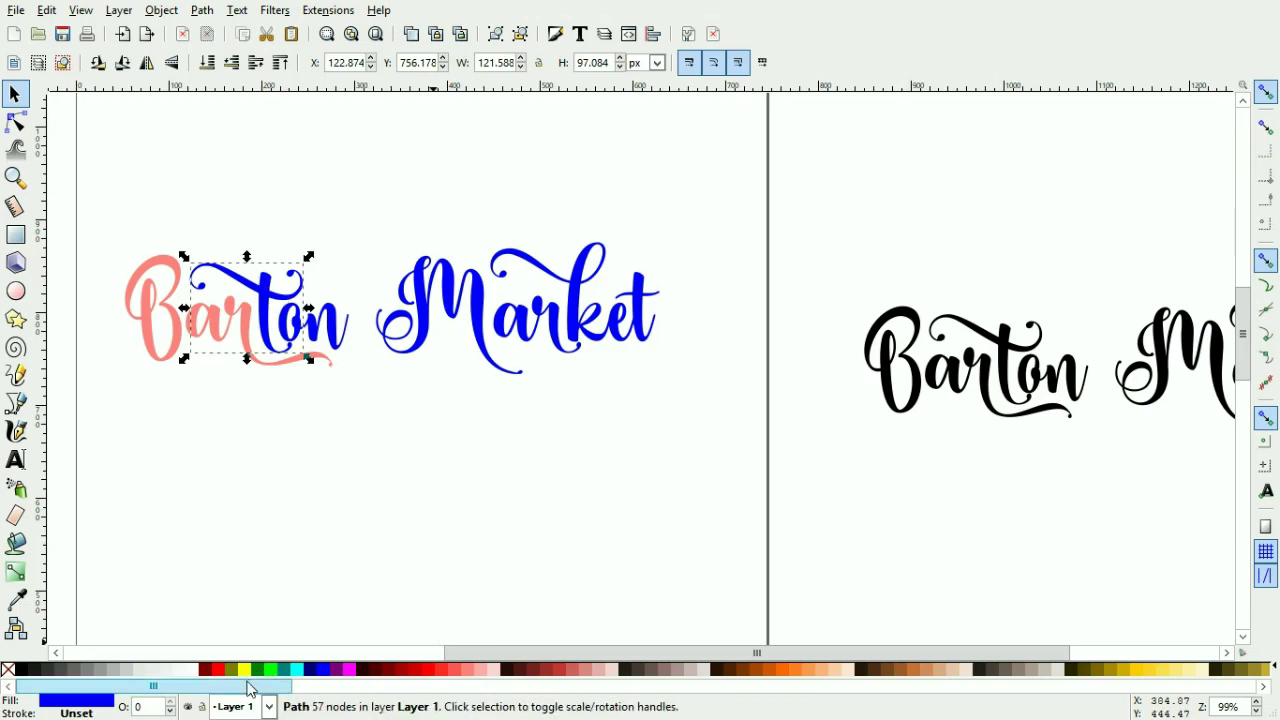
{"action": "left_click_drag", "start_coordinate": [246, 686], "coordinate": [830, 712]}
{"action": "left_click_drag", "start_coordinate": [1051, 718], "coordinate": [1260, 706]}
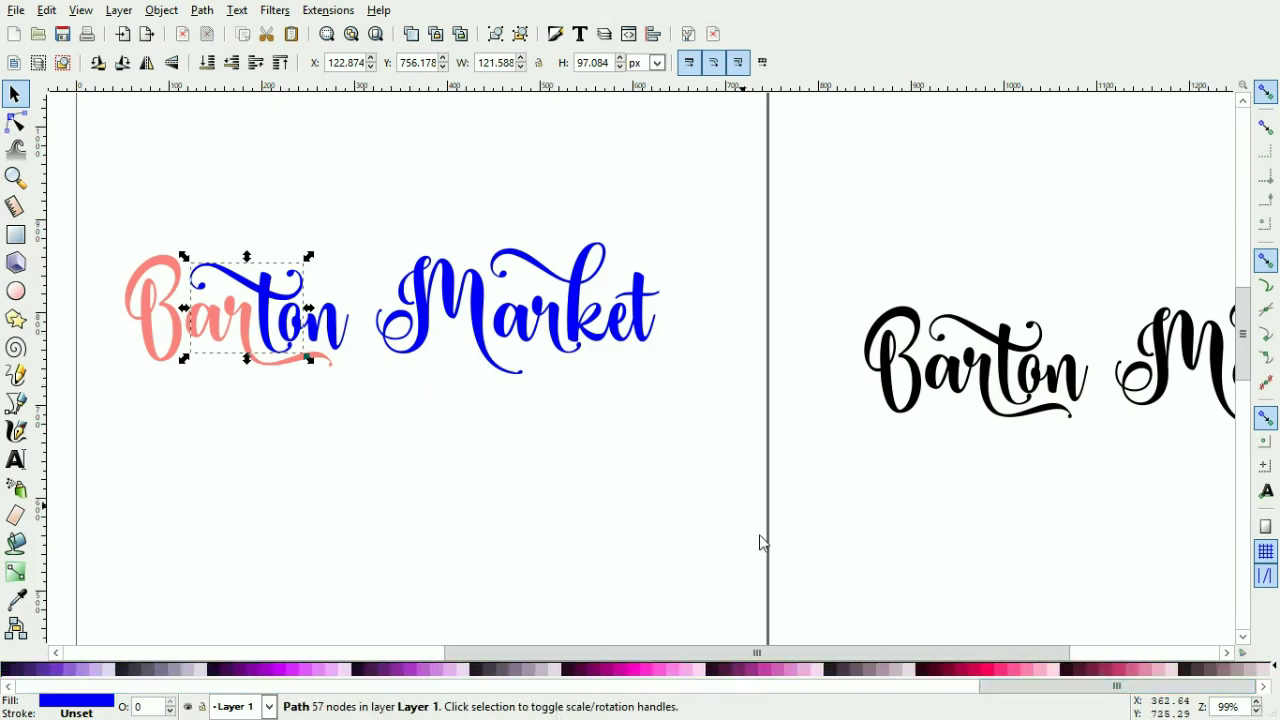
{"action": "left_click", "coordinate": [977, 670]}
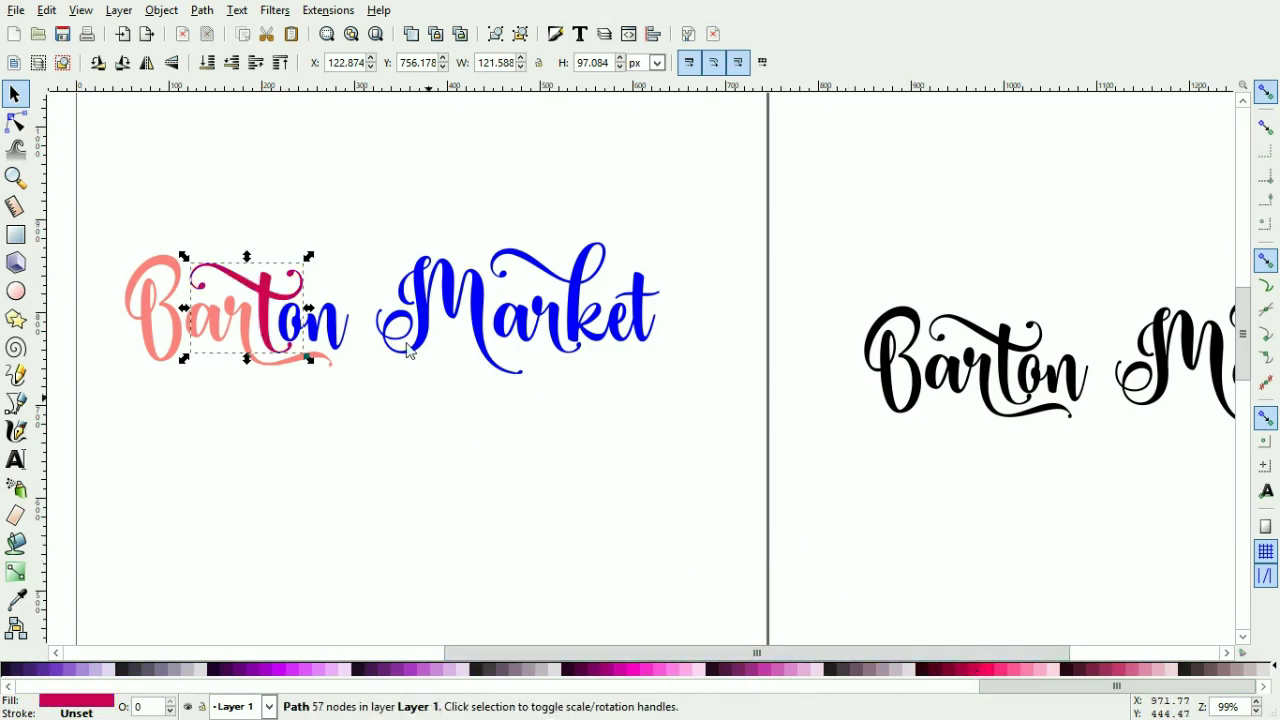
{"action": "left_click", "coordinate": [341, 325]}
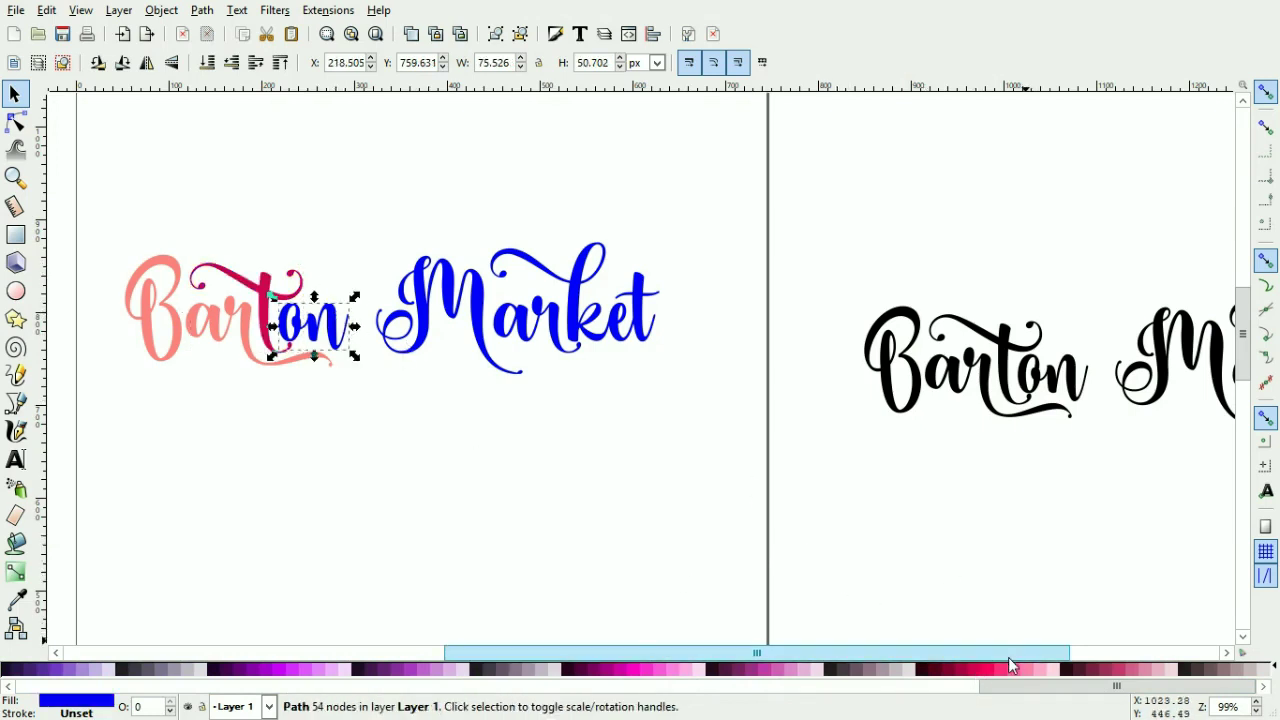
{"action": "left_click", "coordinate": [972, 670]}
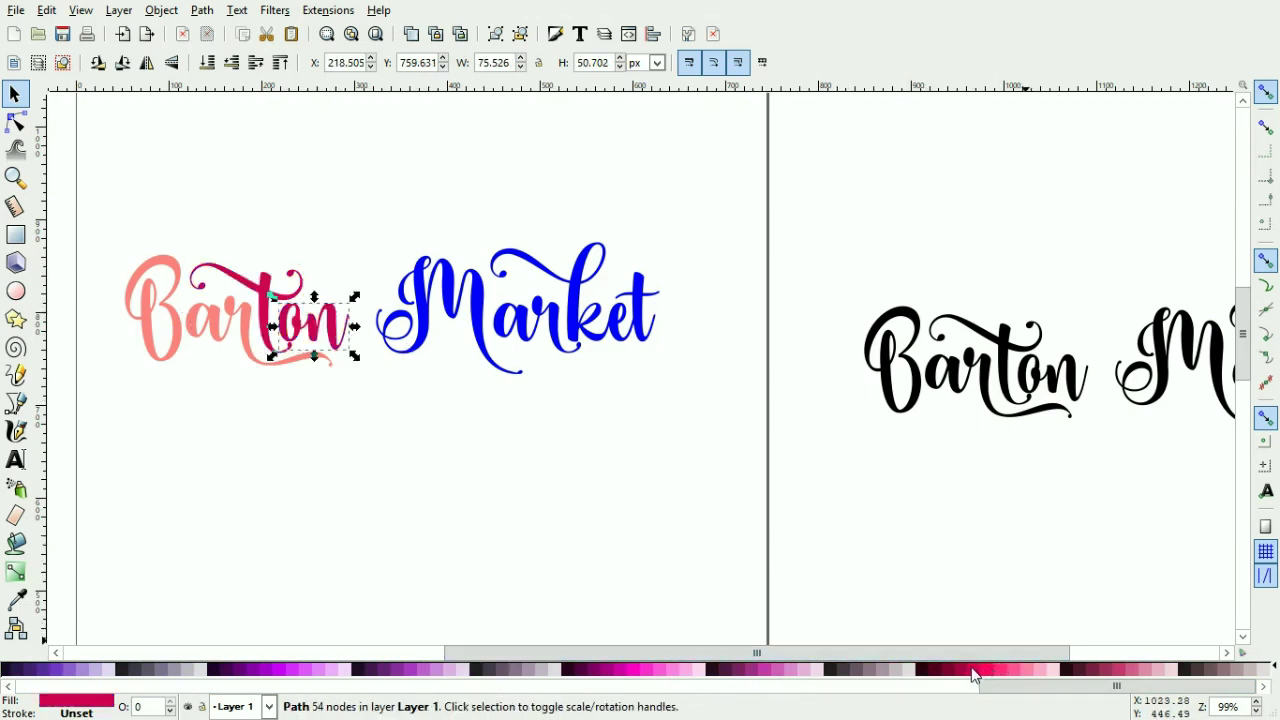
{"action": "left_click", "coordinate": [293, 405]}
Combine the salmon-red B and connected "ar" of "Barton" into a single path
{"action": "left_click", "coordinate": [165, 300]}
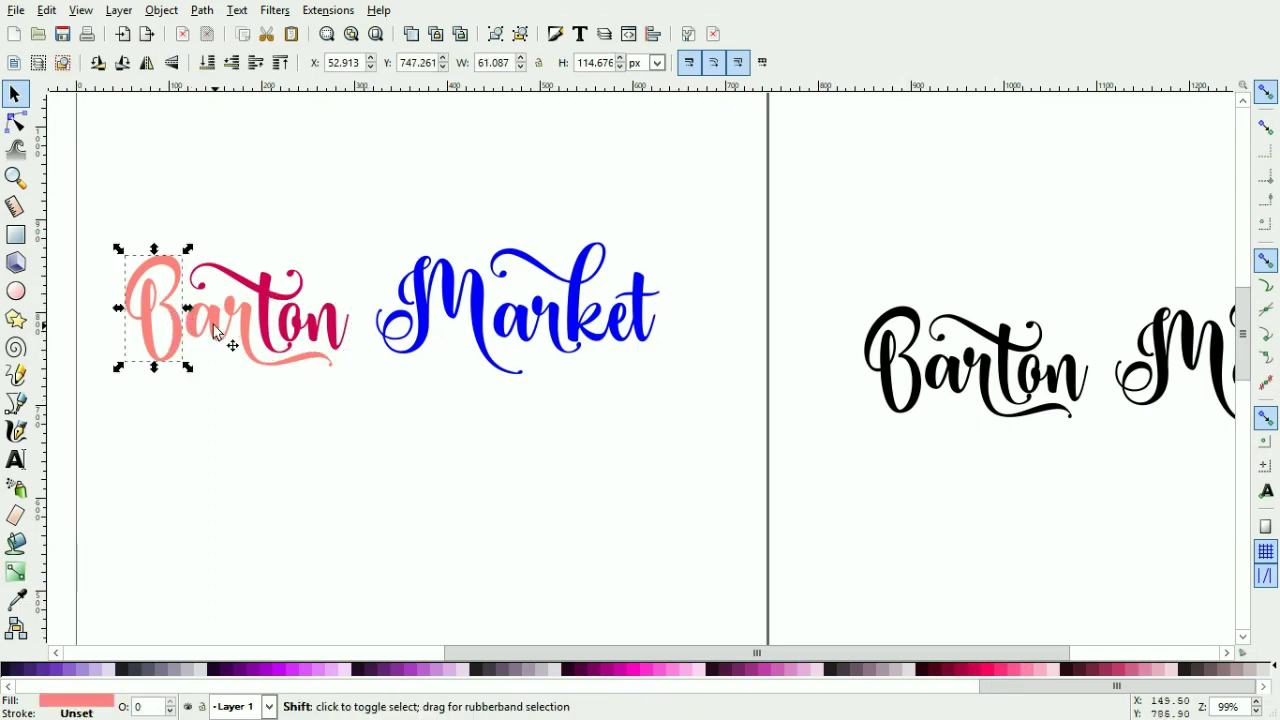
{"action": "left_click", "coordinate": [216, 322], "text": "shift"}
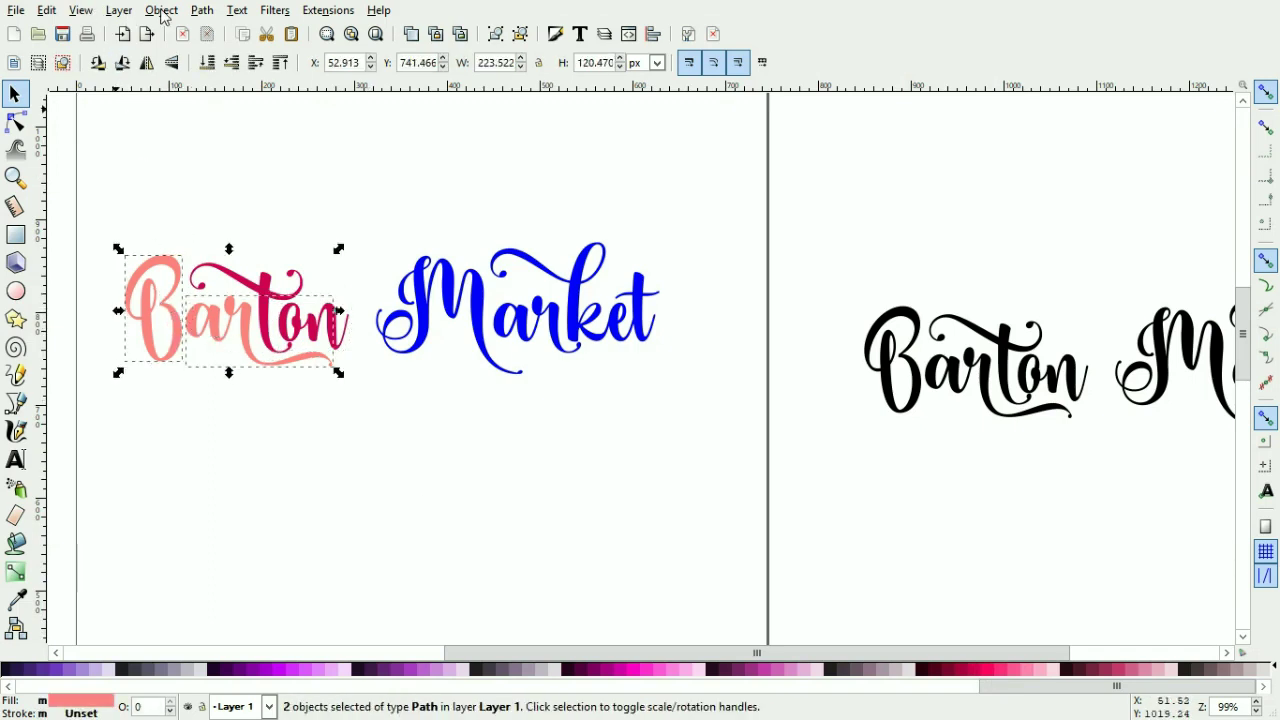
{"action": "left_click", "coordinate": [200, 11]}
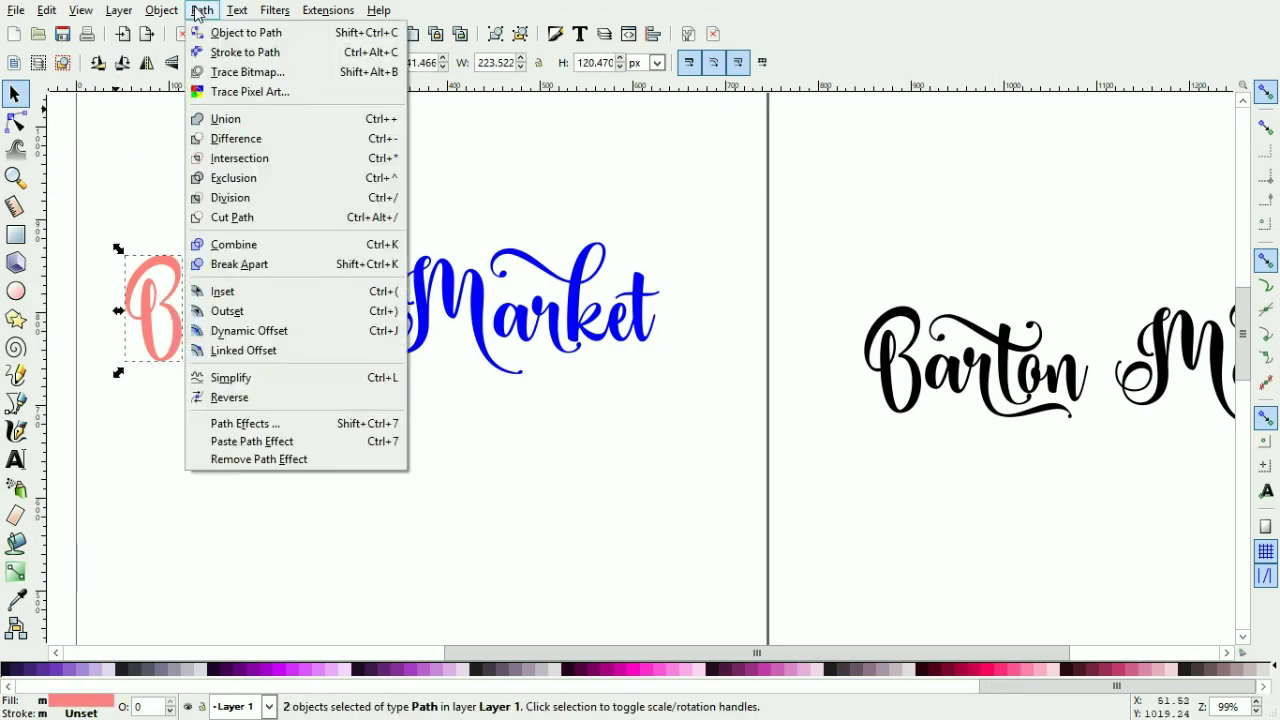
{"action": "left_click", "coordinate": [258, 250]}
{"action": "left_click", "coordinate": [257, 194]}
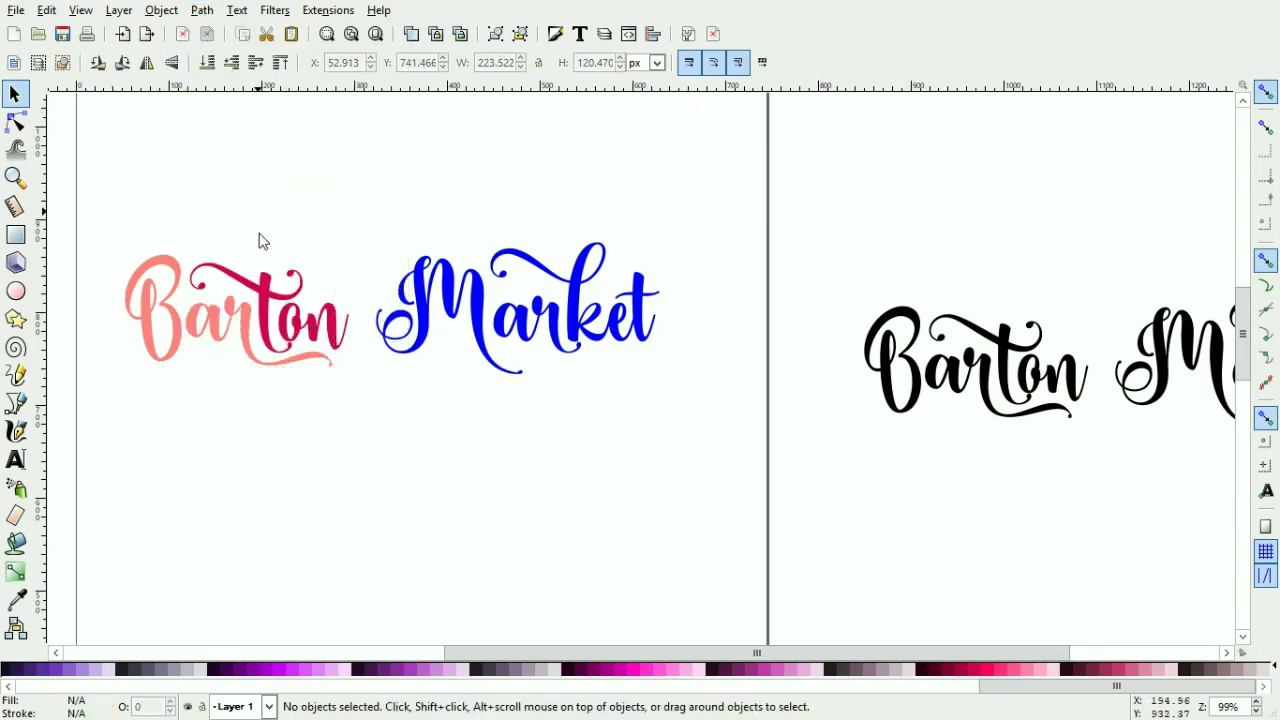
Combine the crimson t and connected "on" of "Barton" into a single path
{"action": "left_click", "coordinate": [265, 305]}
{"action": "left_click", "coordinate": [340, 338], "text": "shift"}
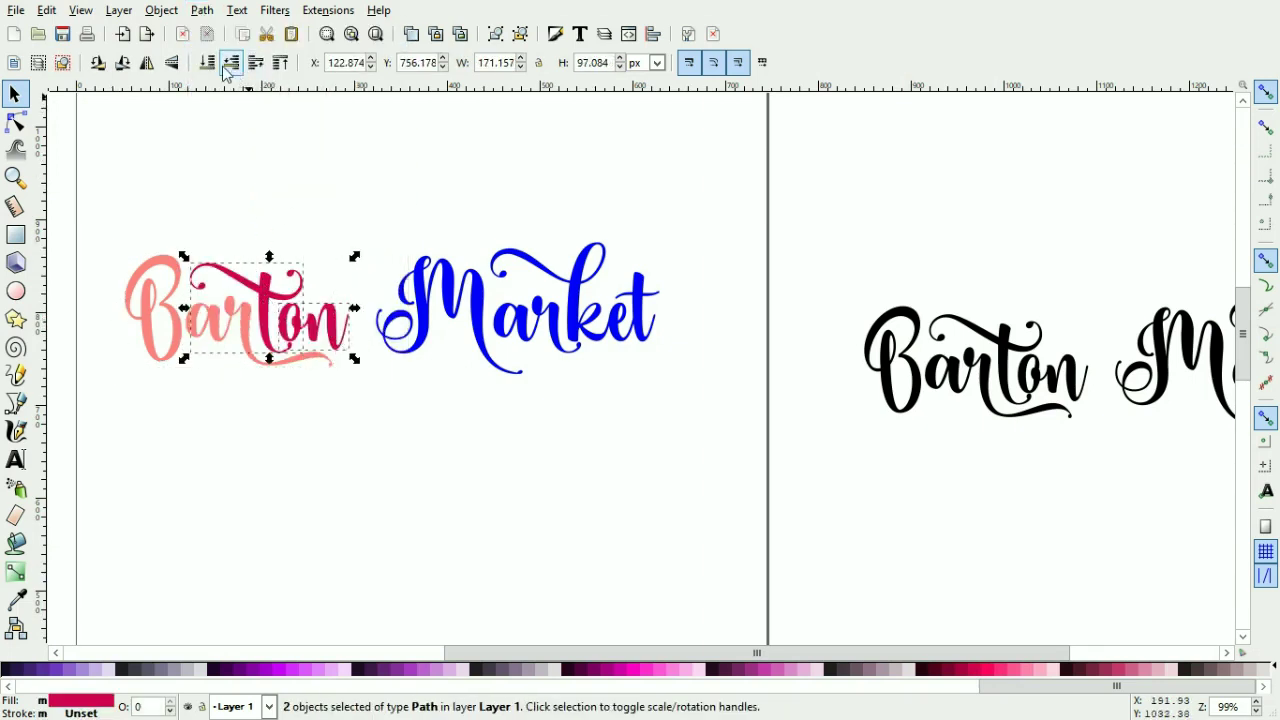
{"action": "left_click", "coordinate": [202, 11]}
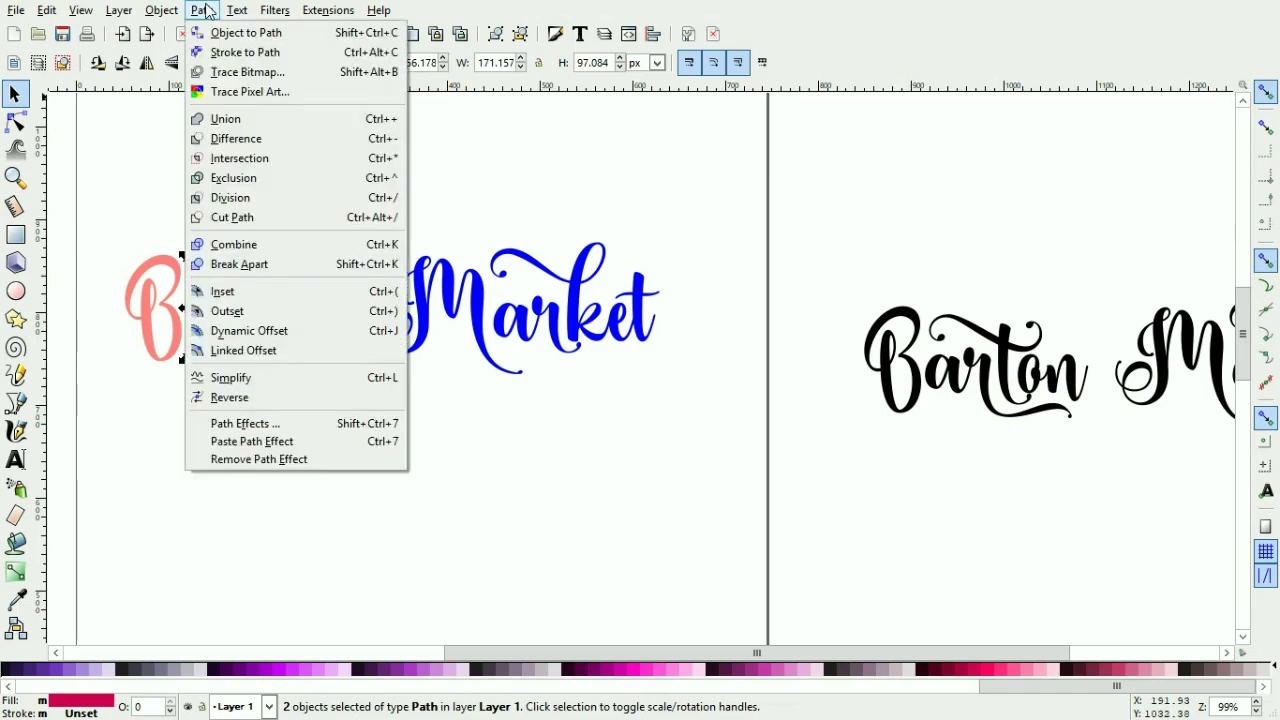
{"action": "left_click", "coordinate": [240, 245]}
{"action": "left_click", "coordinate": [266, 204]}
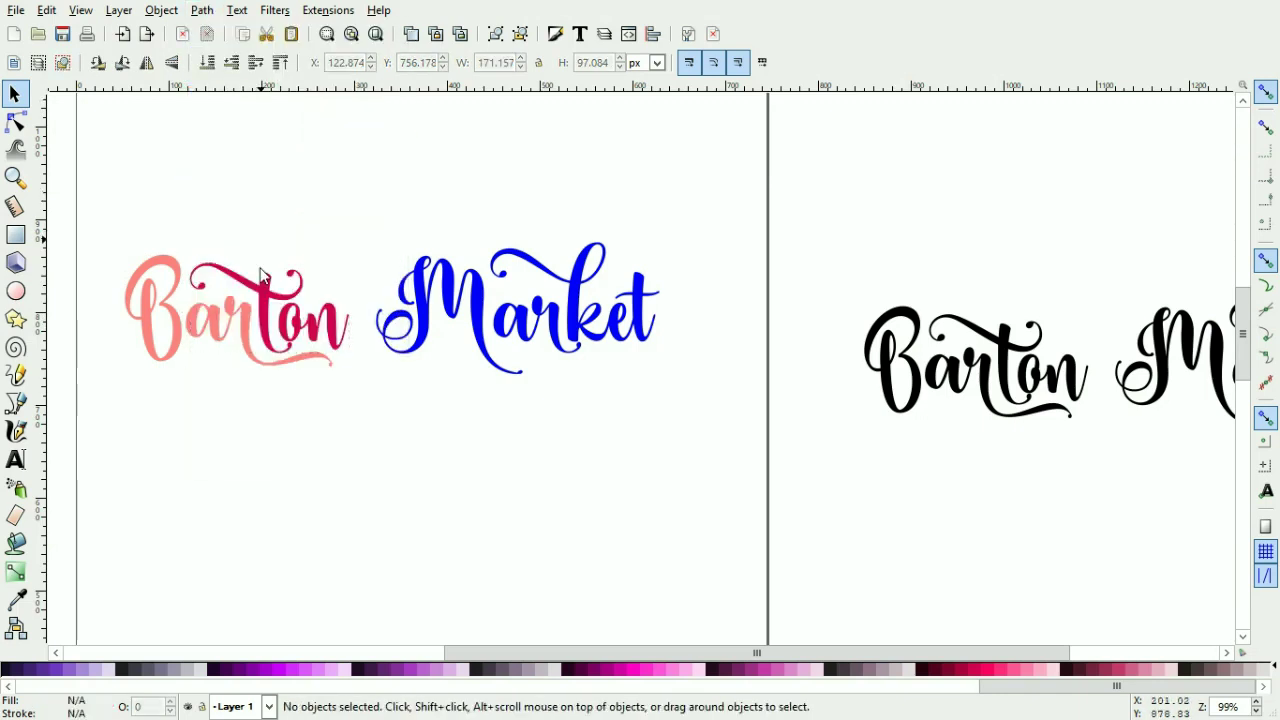
Move the combined "Bar" path down to about X 48, Y 683 px and break it apart
{"action": "left_click_drag", "start_coordinate": [245, 322], "coordinate": [255, 397]}
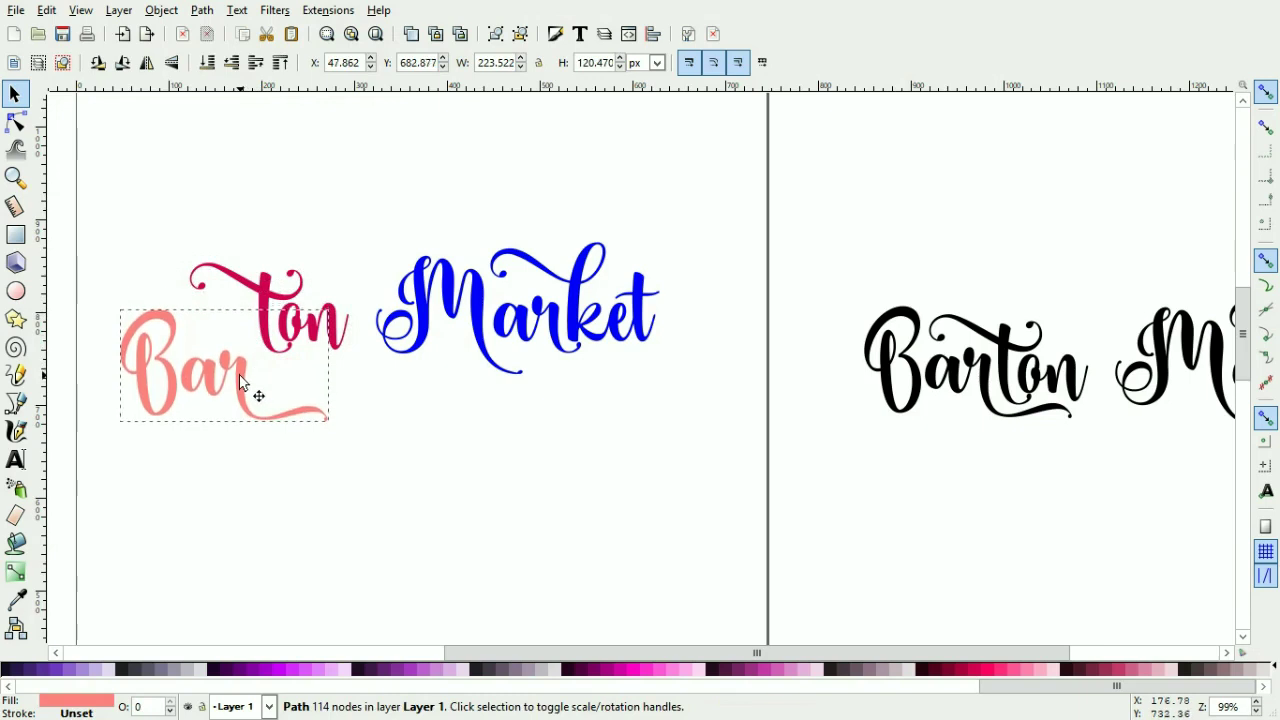
{"action": "left_click", "coordinate": [252, 512]}
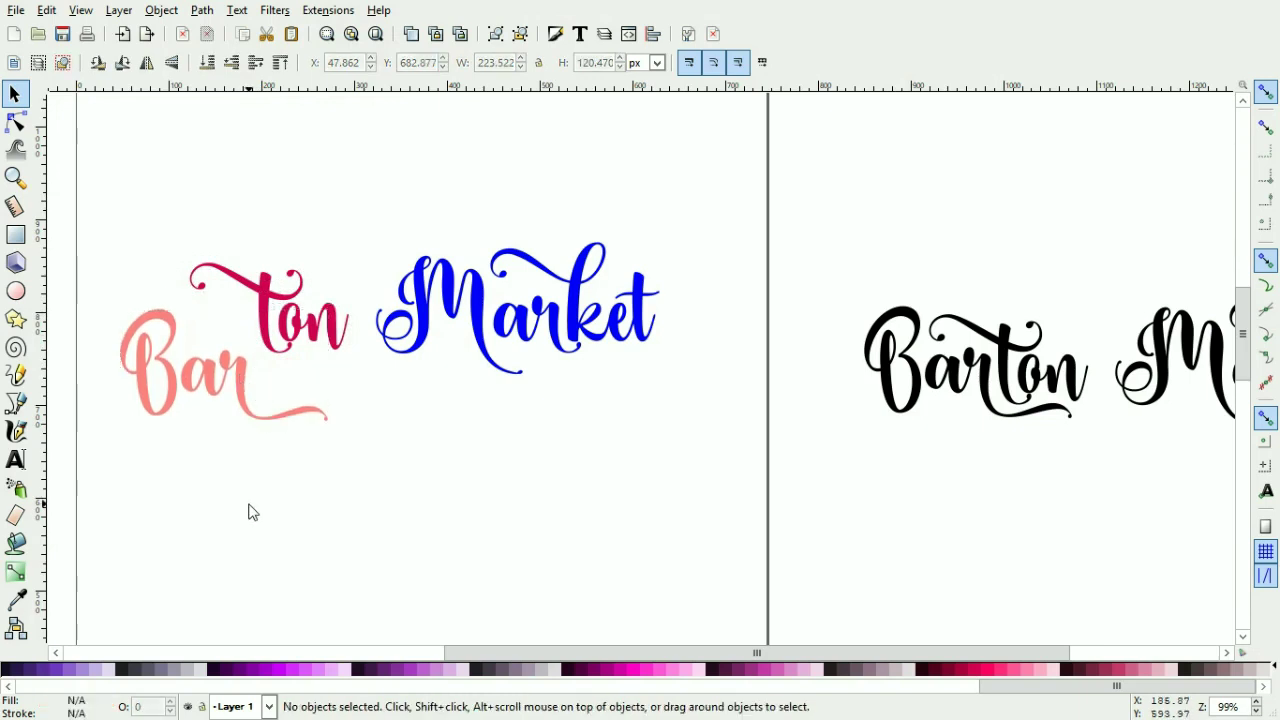
{"action": "left_click", "coordinate": [210, 375]}
{"action": "left_click", "coordinate": [202, 10]}
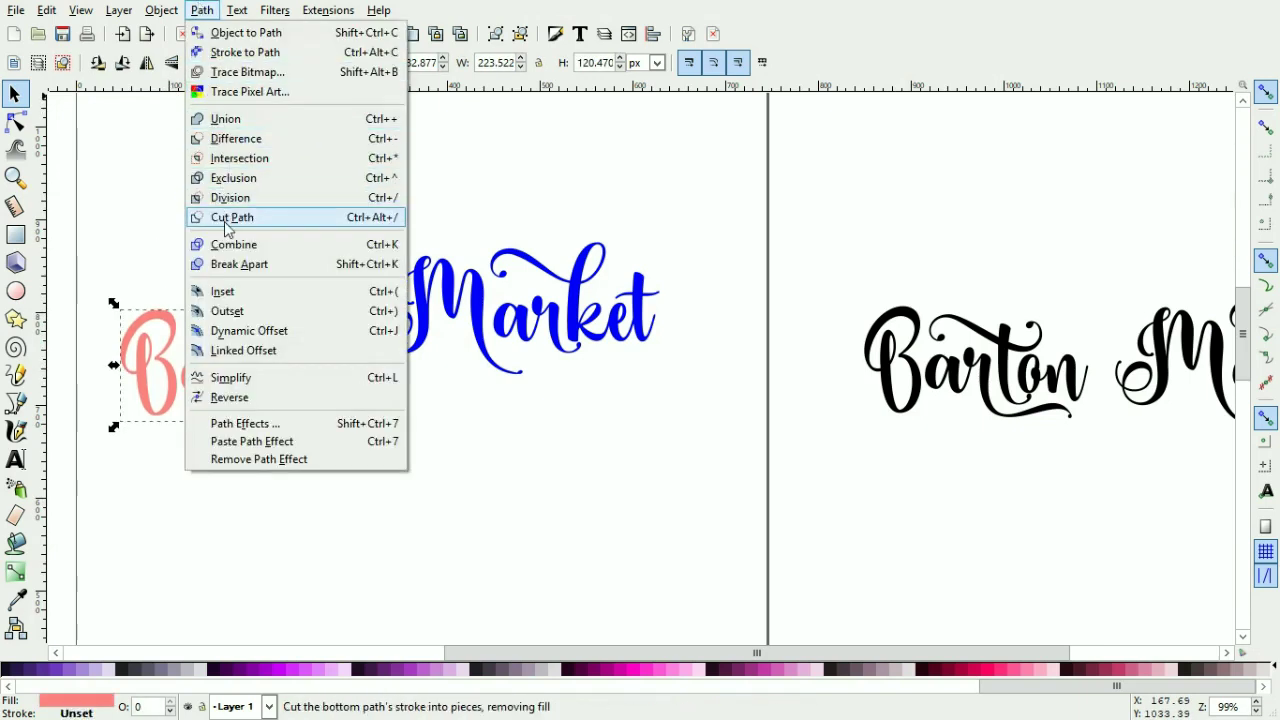
{"action": "left_click", "coordinate": [228, 266]}
{"action": "left_click", "coordinate": [363, 505]}
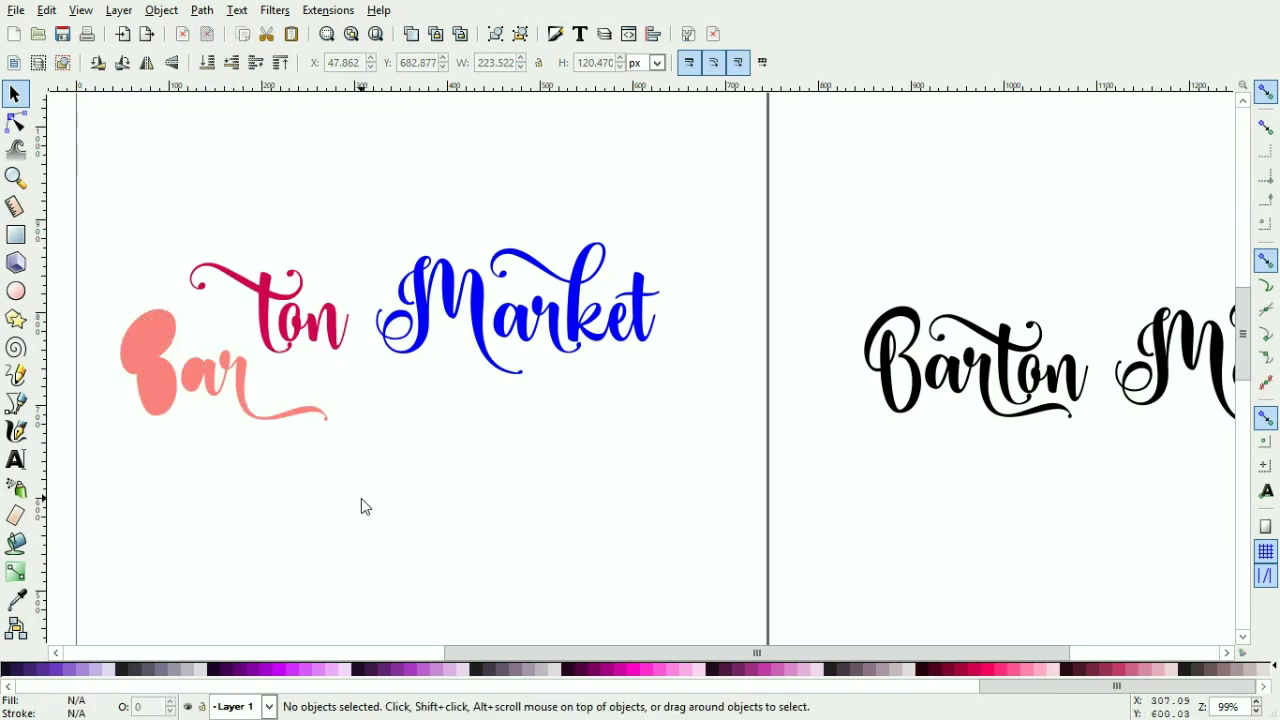
Combine the broken-apart pieces of the "ar" in "Barton" into one path and fill it with light violet
{"action": "left_click_drag", "start_coordinate": [421, 504], "coordinate": [184, 336]}
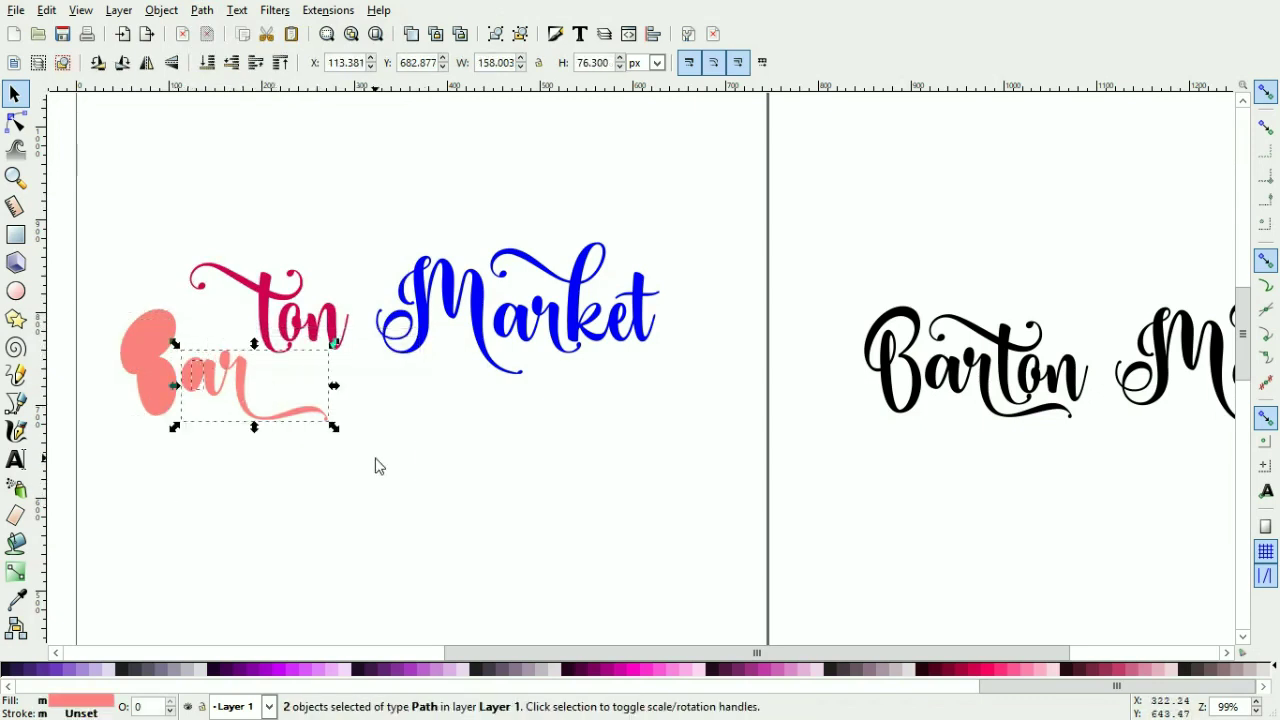
{"action": "left_click", "coordinate": [202, 10]}
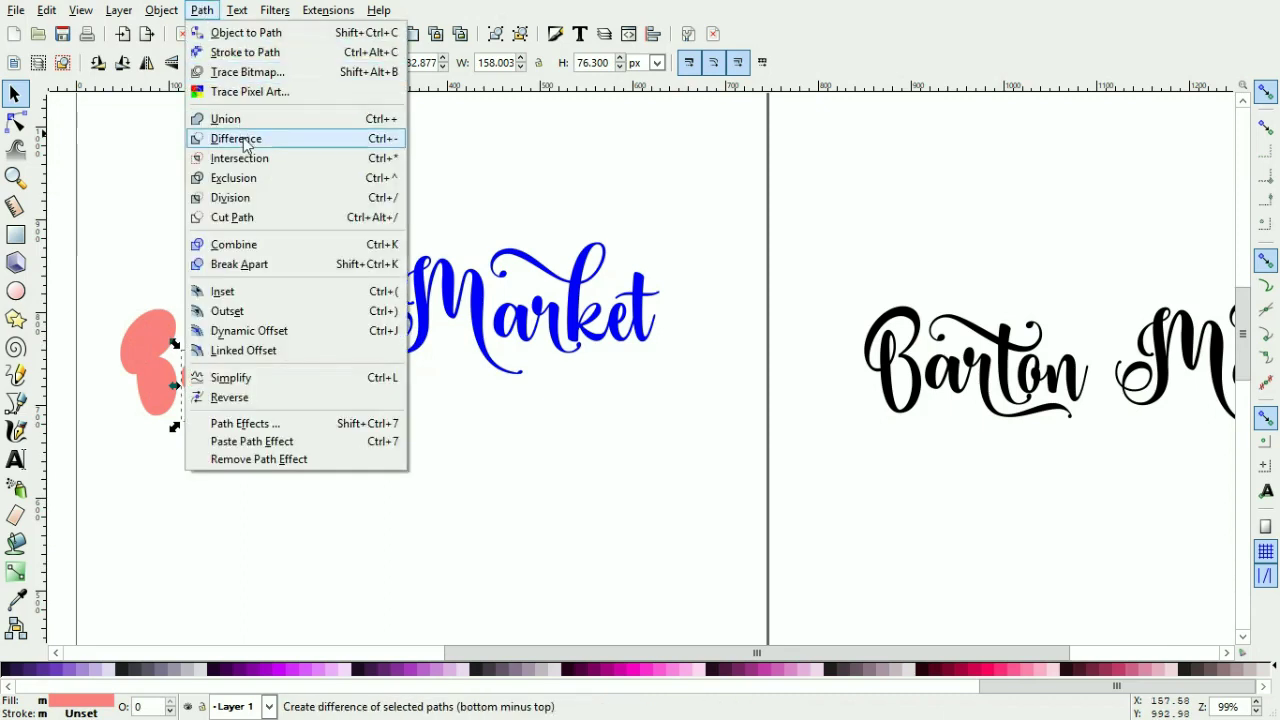
{"action": "left_click", "coordinate": [234, 244]}
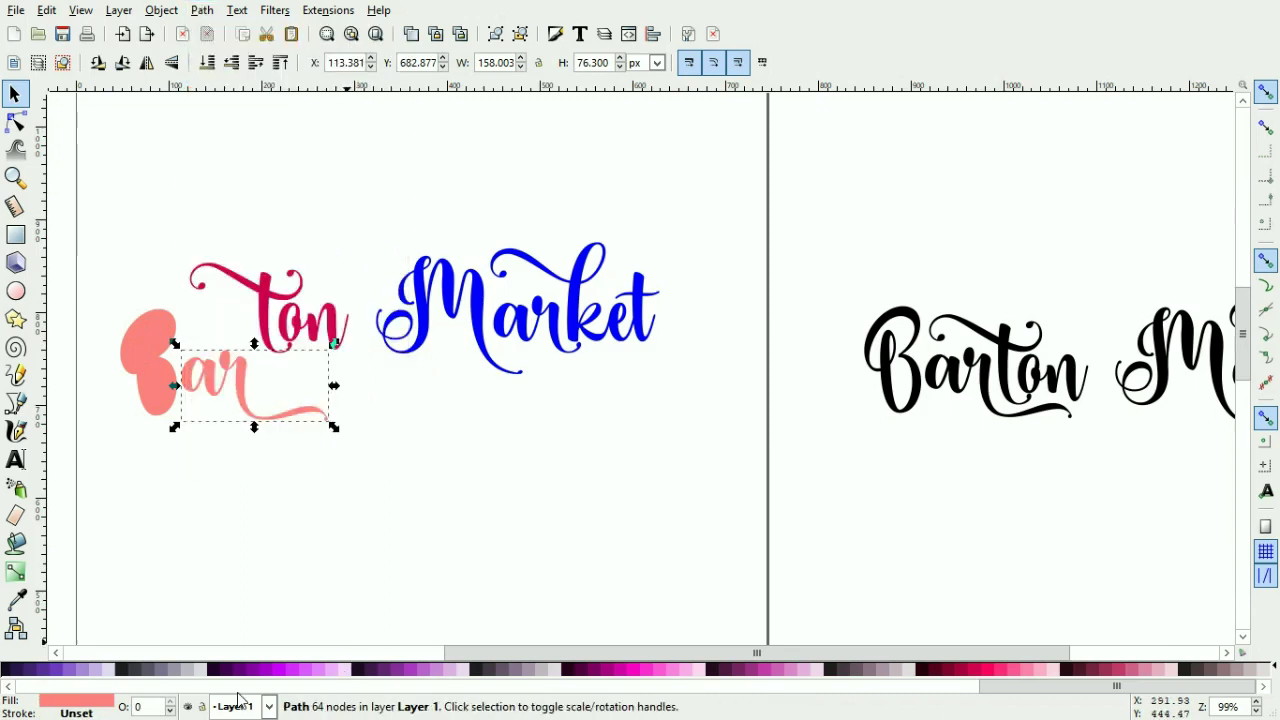
{"action": "left_click", "coordinate": [326, 670]}
{"action": "left_click", "coordinate": [344, 515]}
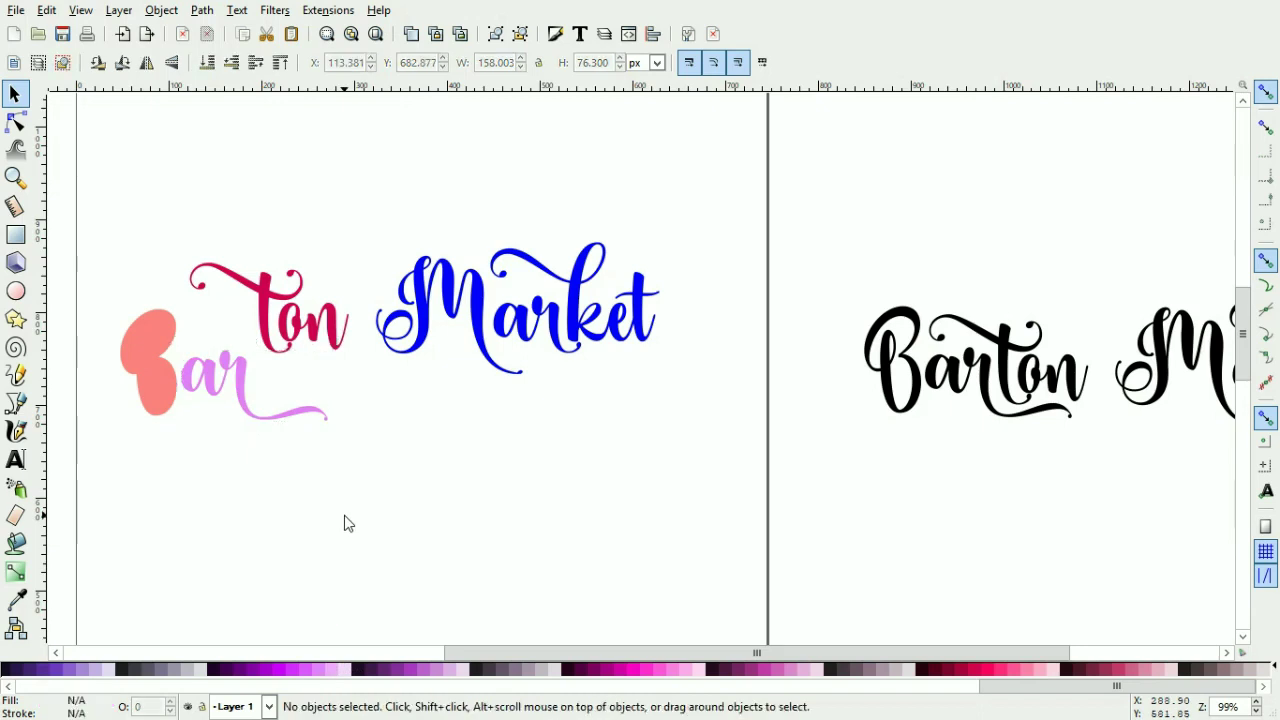
Combine the broken-apart pieces of the salmon-red B into one path to restore its counters
{"action": "left_click_drag", "start_coordinate": [88, 268], "coordinate": [200, 456]}
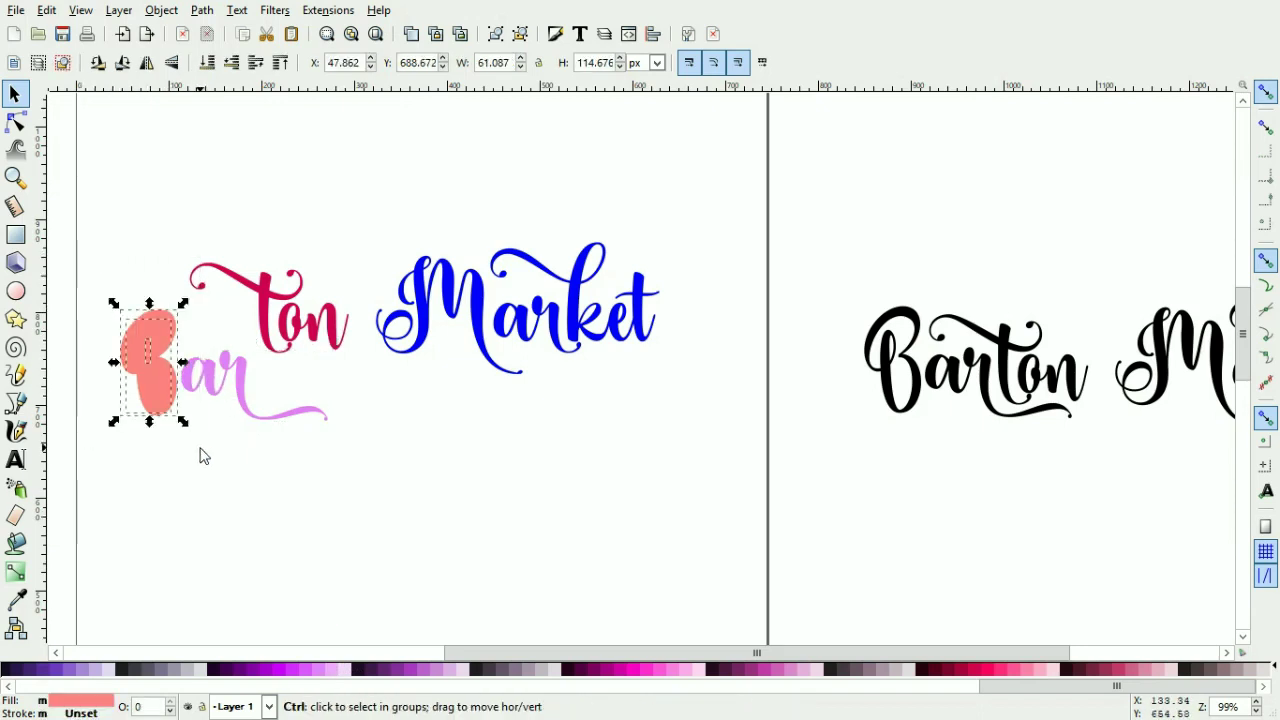
{"action": "left_click", "coordinate": [203, 9]}
{"action": "left_click", "coordinate": [232, 243]}
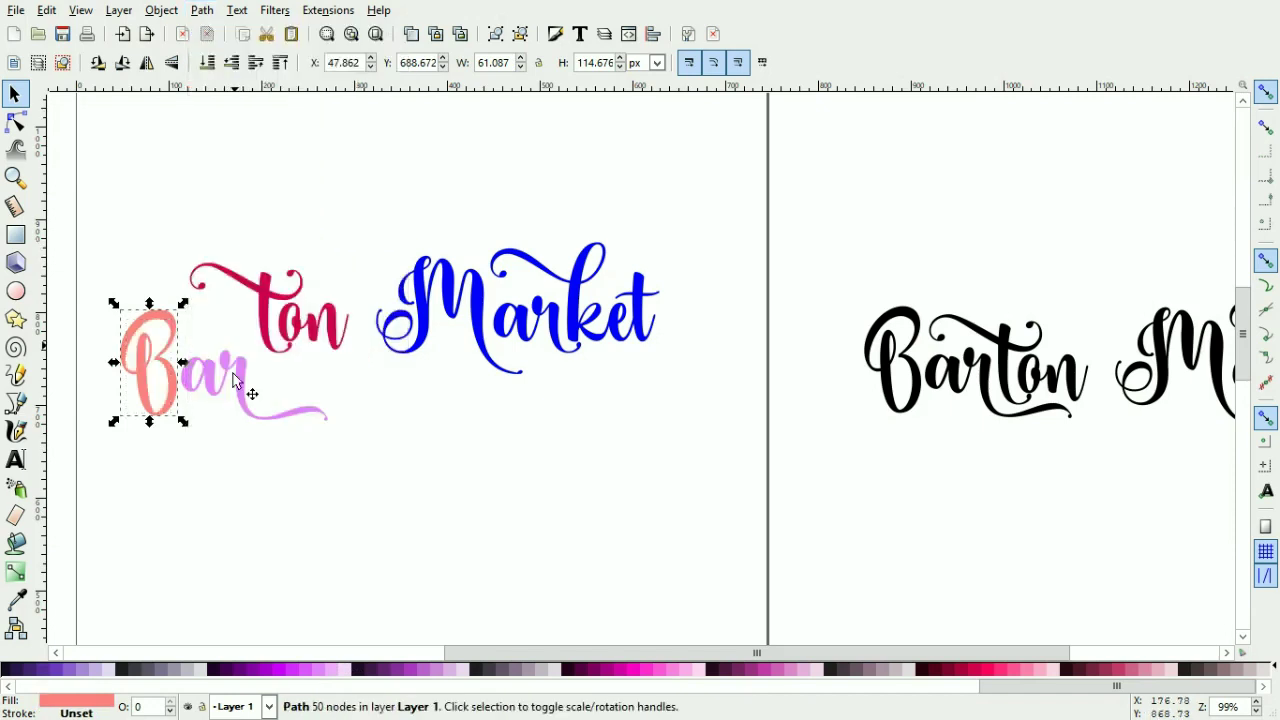
Move the B and the light violet "ar" together straight up to about Y 743 px, back in line with "ton"
{"action": "left_click", "coordinate": [236, 368], "text": "shift"}
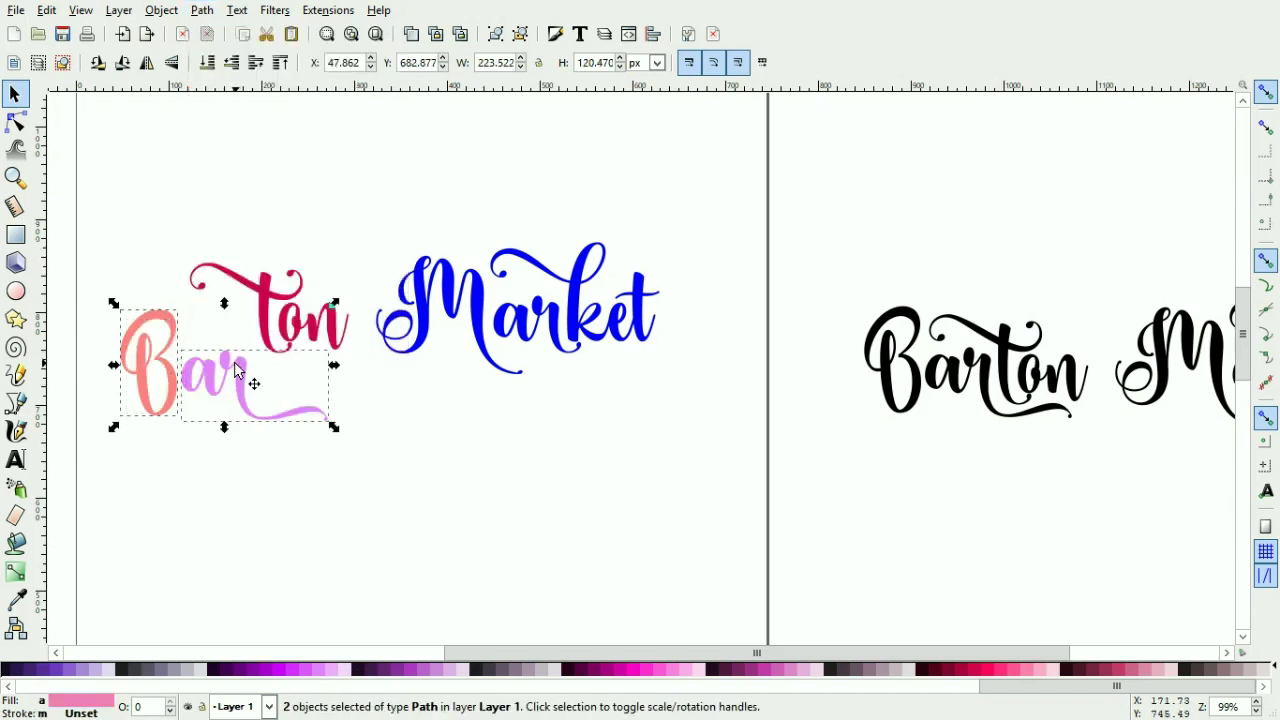
{"action": "key", "text": "Up"}
{"action": "key", "text": "Up"}
{"action": "key", "text": "Up"}
{"action": "key", "text": "Up"}
{"action": "key", "text": "Up"}
{"action": "key", "text": "Up"}
{"action": "key", "text": "Up"}
{"action": "key", "text": "Up"}
{"action": "key", "text": "Up"}
{"action": "key", "text": "Up"}
{"action": "key", "text": "Up"}
{"action": "key", "text": "Up"}
{"action": "key", "text": "Up"}
{"action": "key", "text": "Up"}
{"action": "key", "text": "Up"}
{"action": "key", "text": "Up"}
{"action": "key", "text": "Up"}
{"action": "key", "text": "Up"}
{"action": "key", "text": "Up"}
{"action": "key", "text": "Up"}
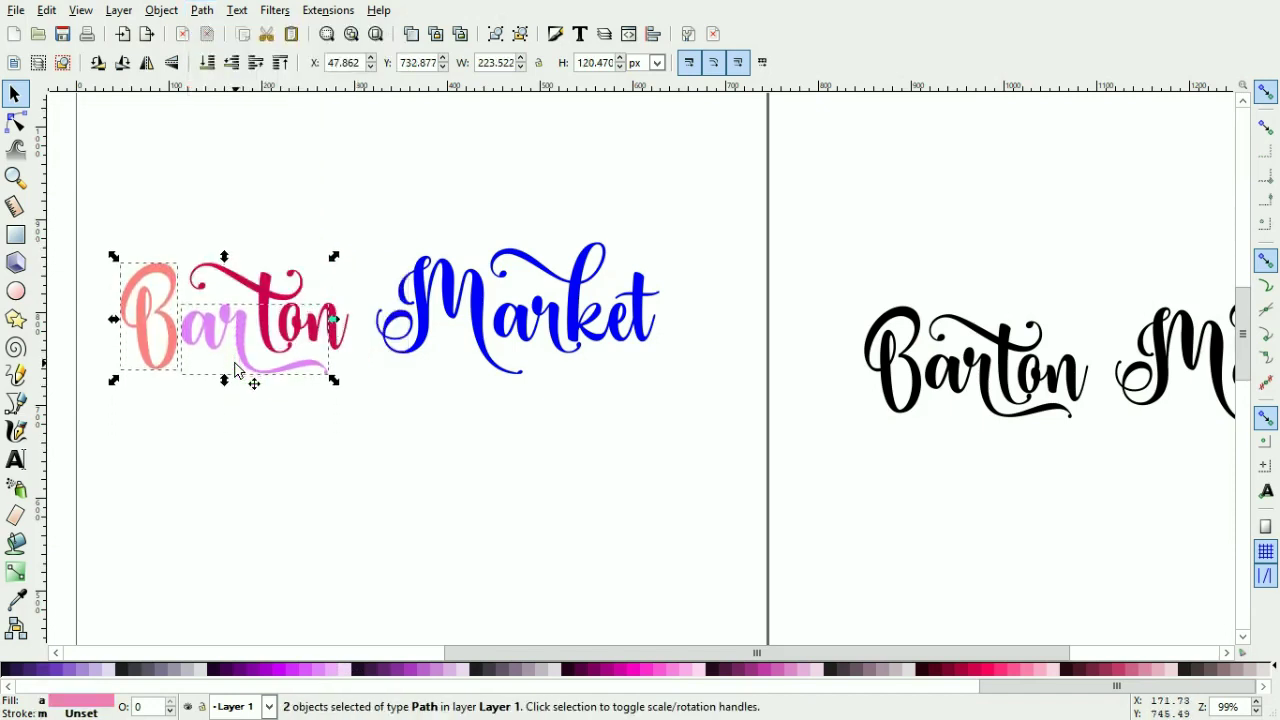
{"action": "key", "text": "Up"}
{"action": "key", "text": "Up"}
{"action": "key", "text": "Up"}
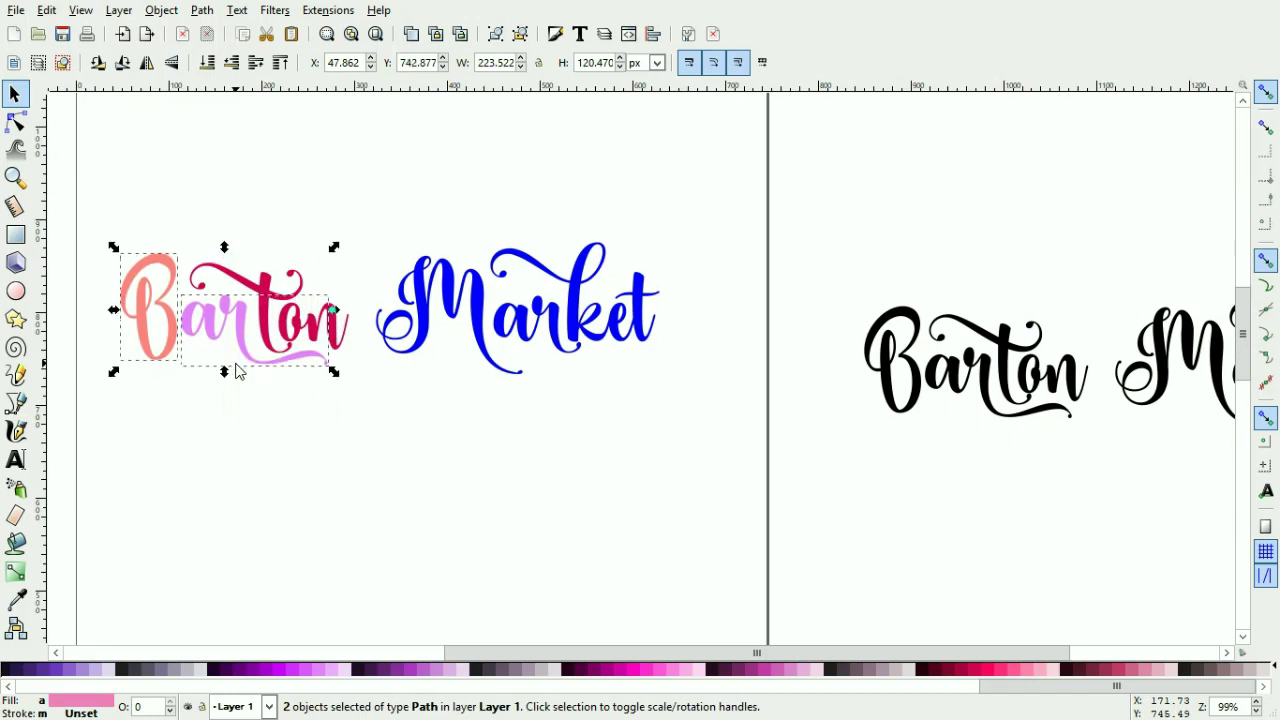
{"action": "left_click", "coordinate": [309, 480]}
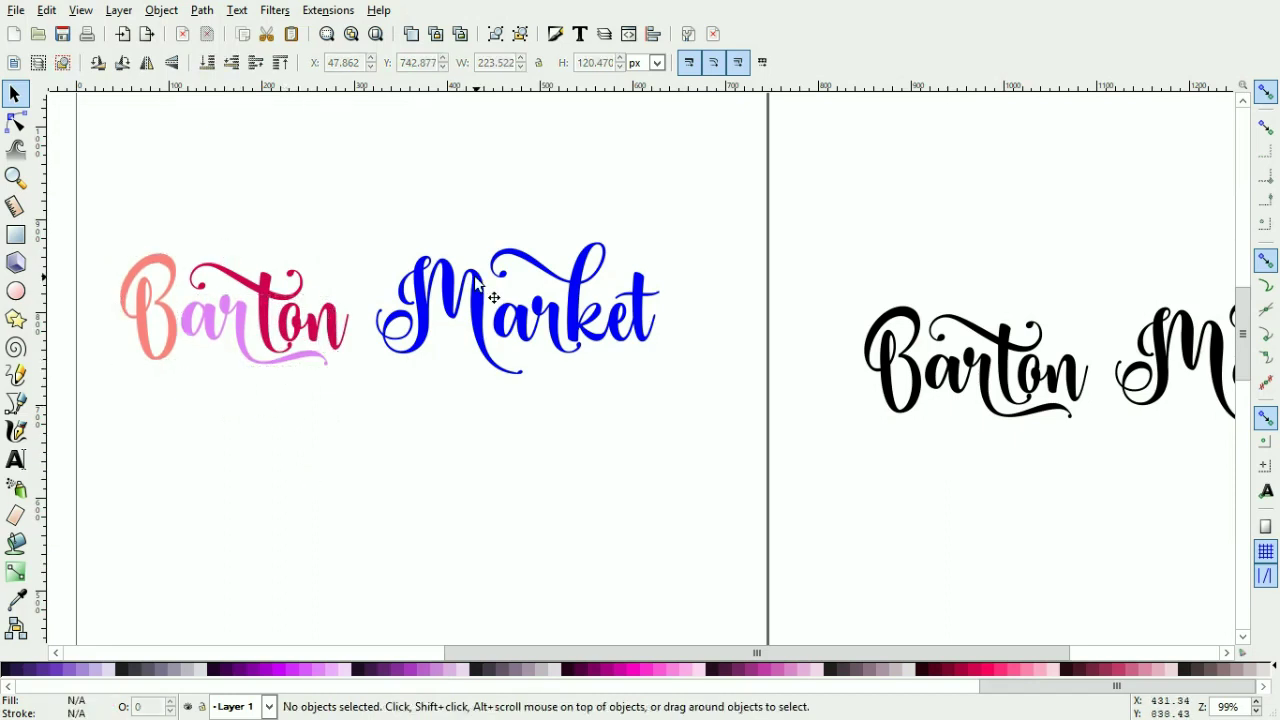
Recolor the M of "Market" with the dark purple fill #672178
{"action": "left_click", "coordinate": [440, 297]}
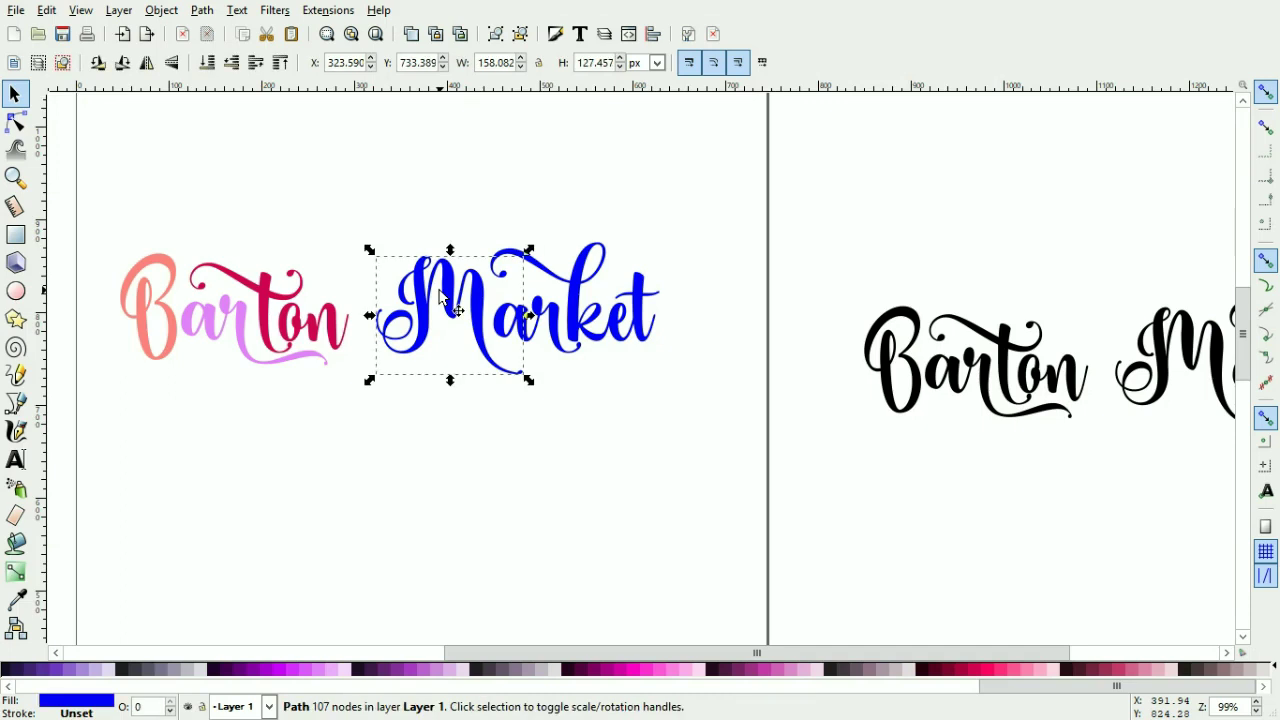
{"action": "left_click", "coordinate": [388, 670]}
{"action": "left_click", "coordinate": [531, 503]}
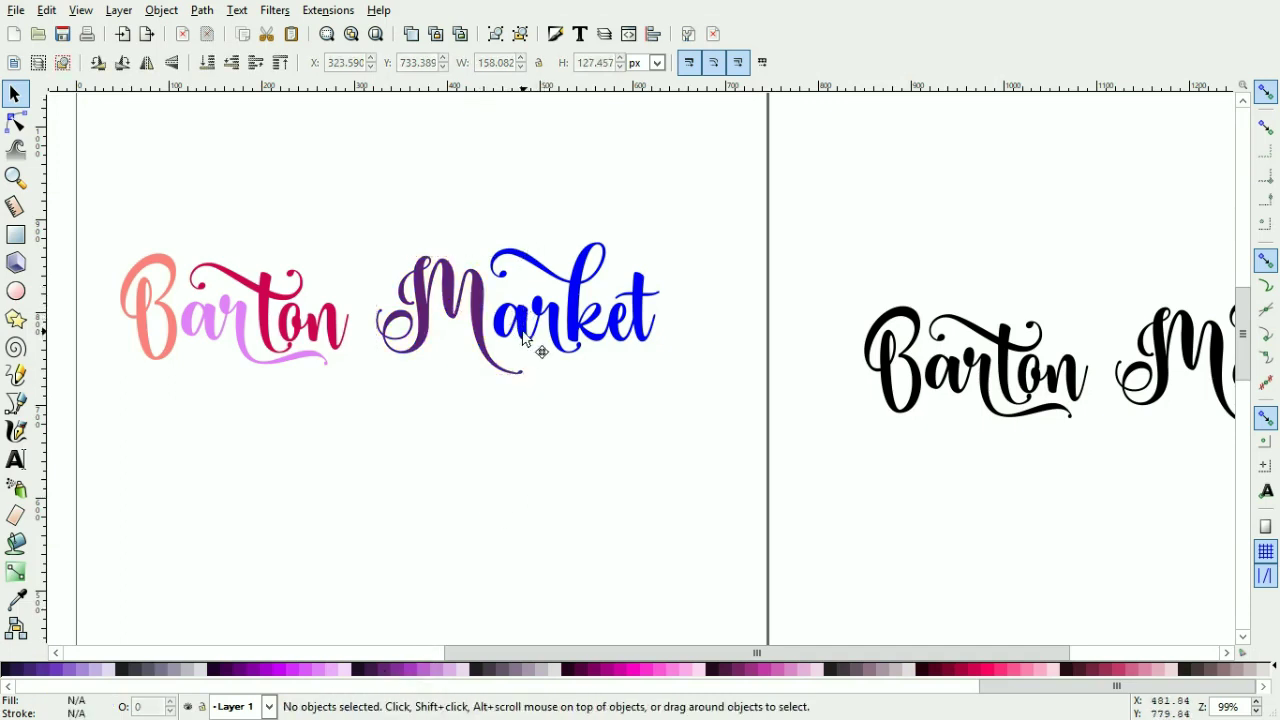
Recolor the connected "ar" of "Market" with the M's purple #672178, sampled with the Dropper
{"action": "left_click", "coordinate": [522, 338]}
{"action": "left_click", "coordinate": [376, 670]}
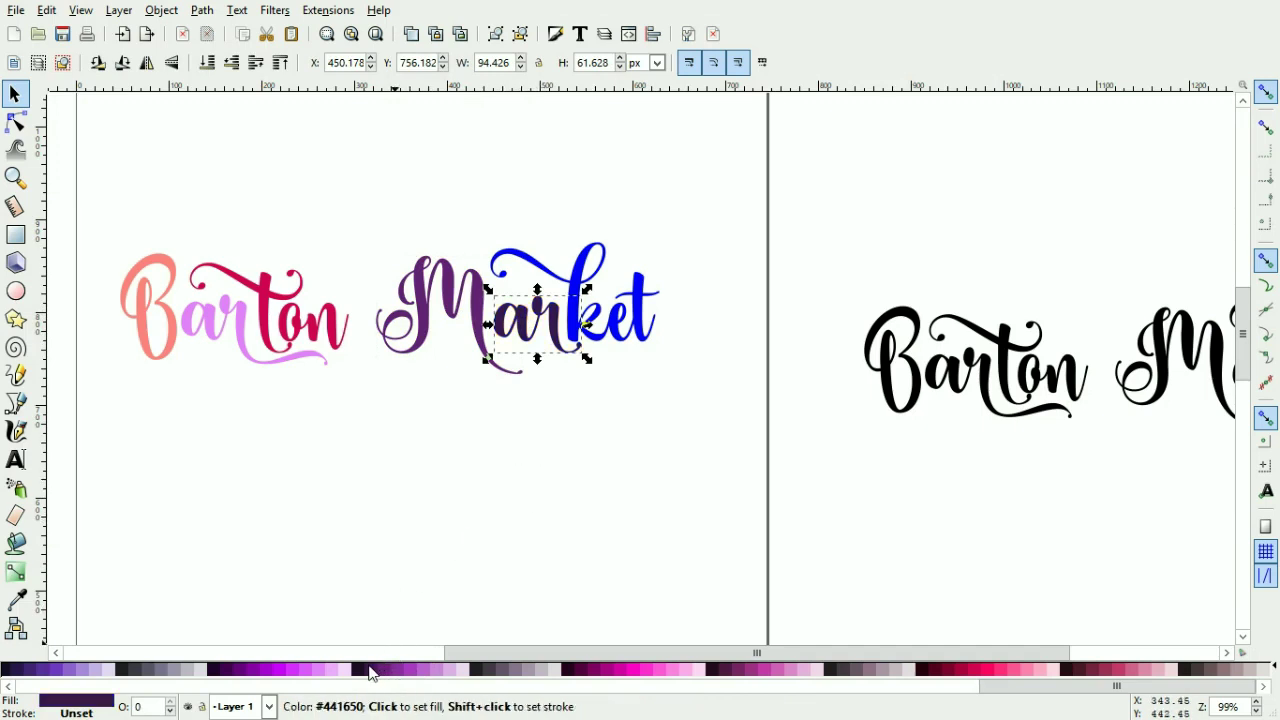
{"action": "left_click", "coordinate": [17, 600]}
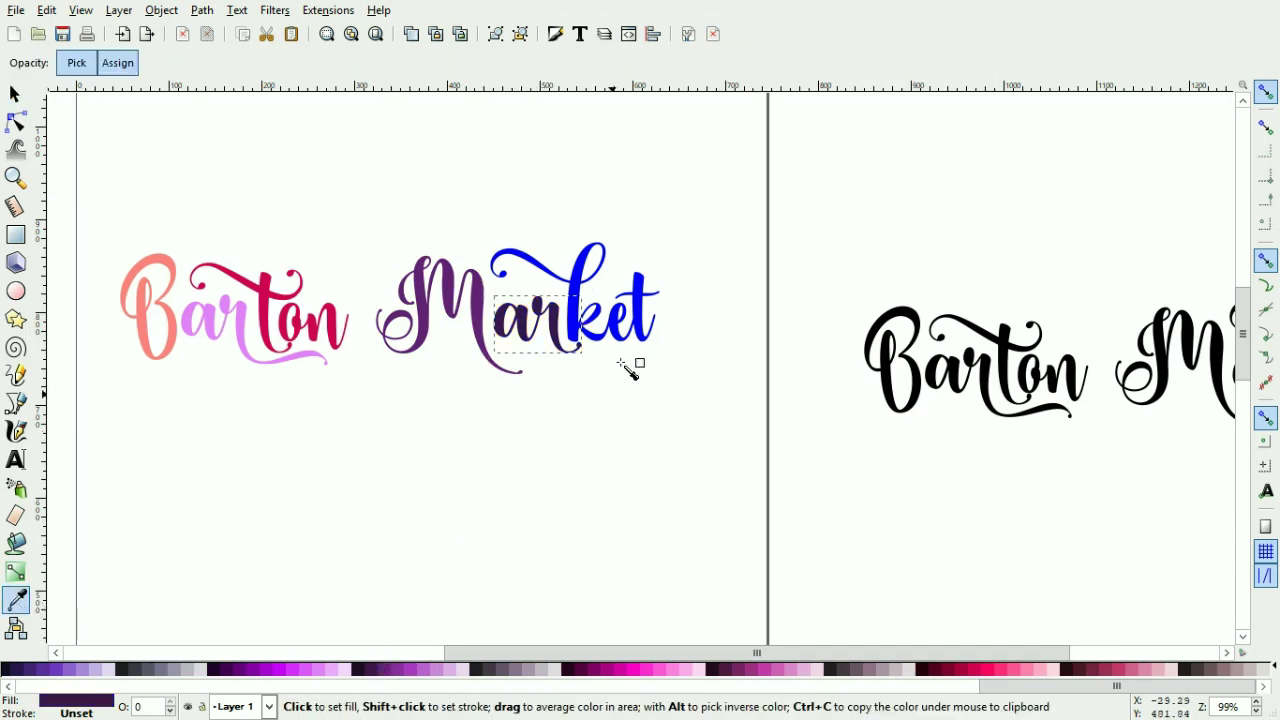
{"action": "left_click", "coordinate": [477, 304]}
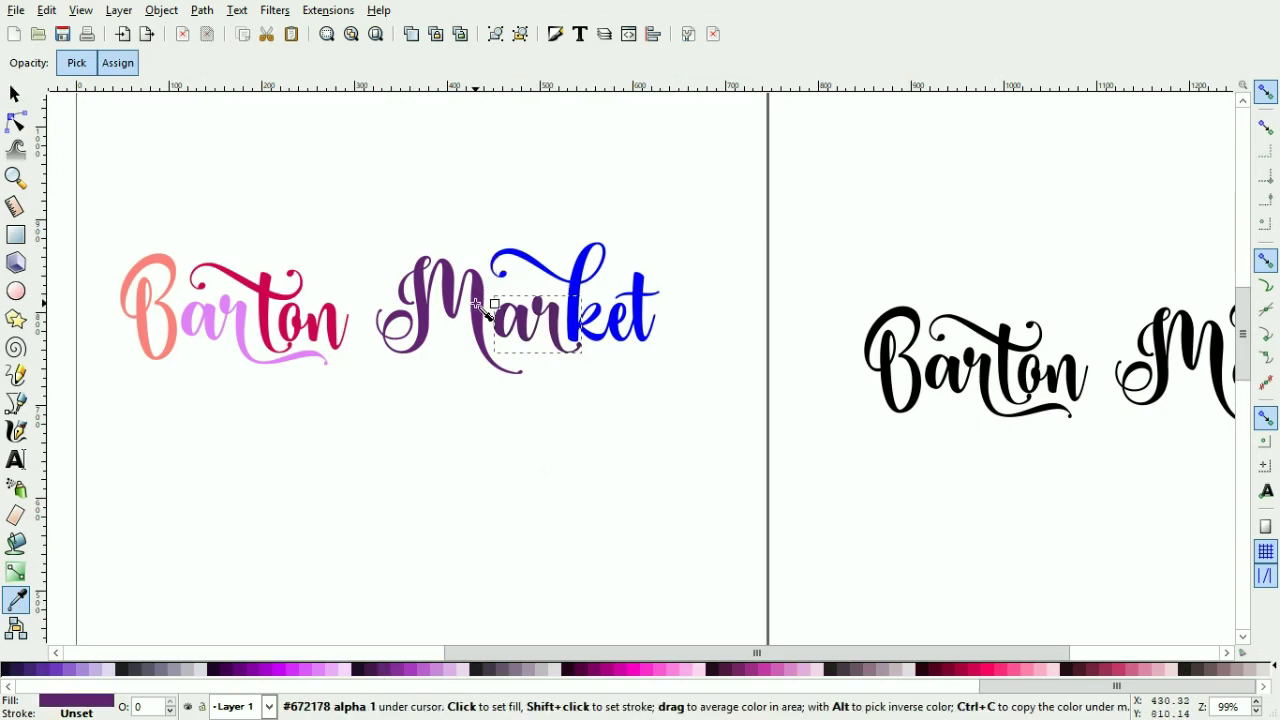
Combine the purple M and connected "ar" of "Market" into a single path
{"action": "left_click", "coordinate": [14, 94]}
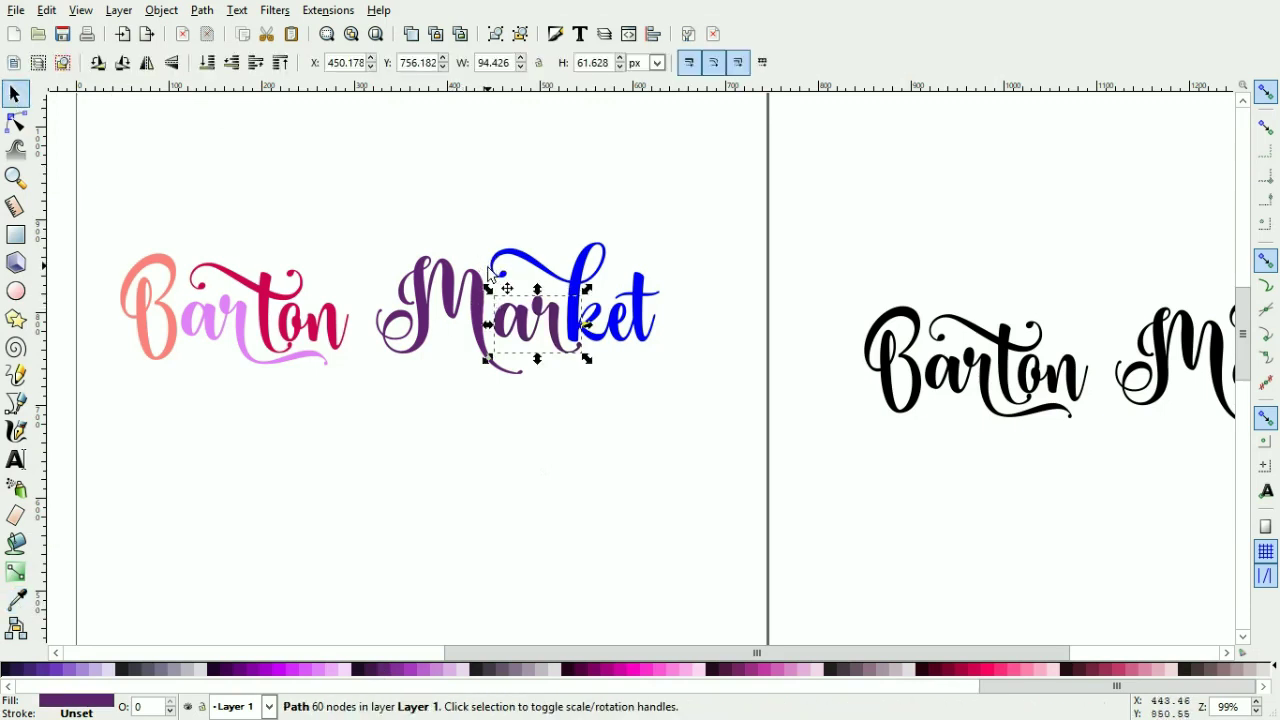
{"action": "left_click", "coordinate": [202, 10]}
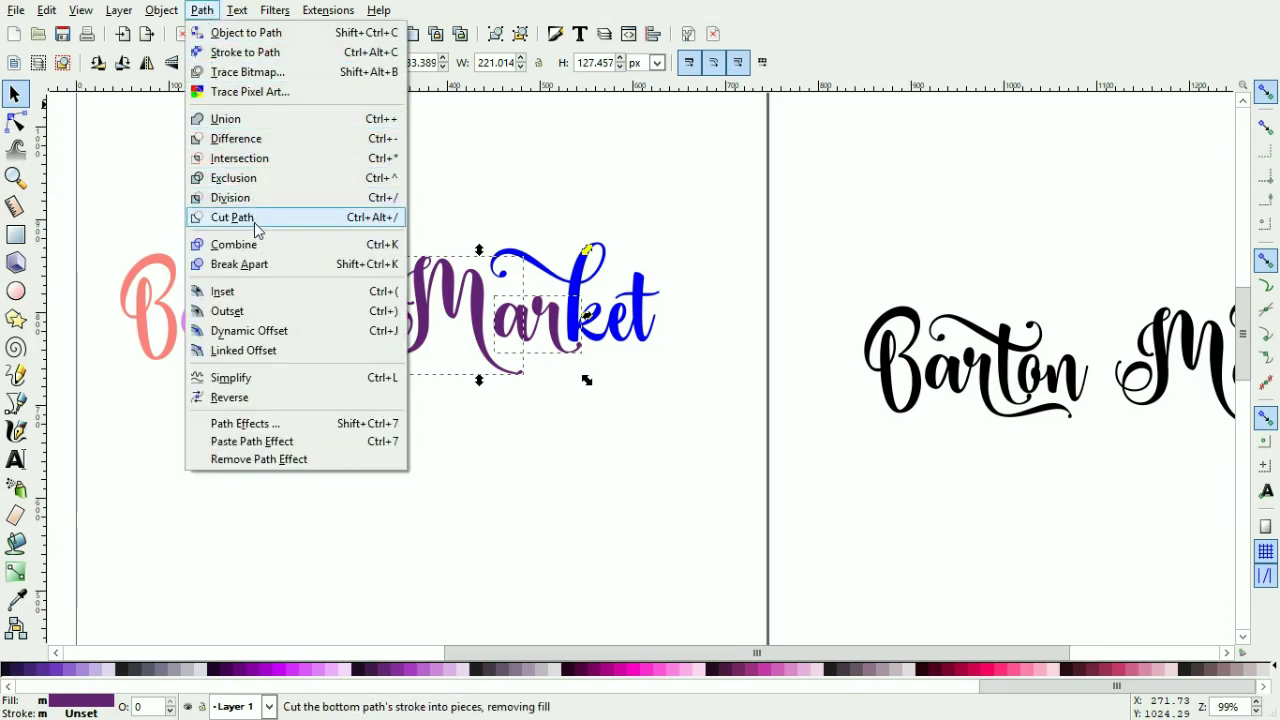
{"action": "left_click", "coordinate": [252, 254]}
{"action": "left_click", "coordinate": [649, 217]}
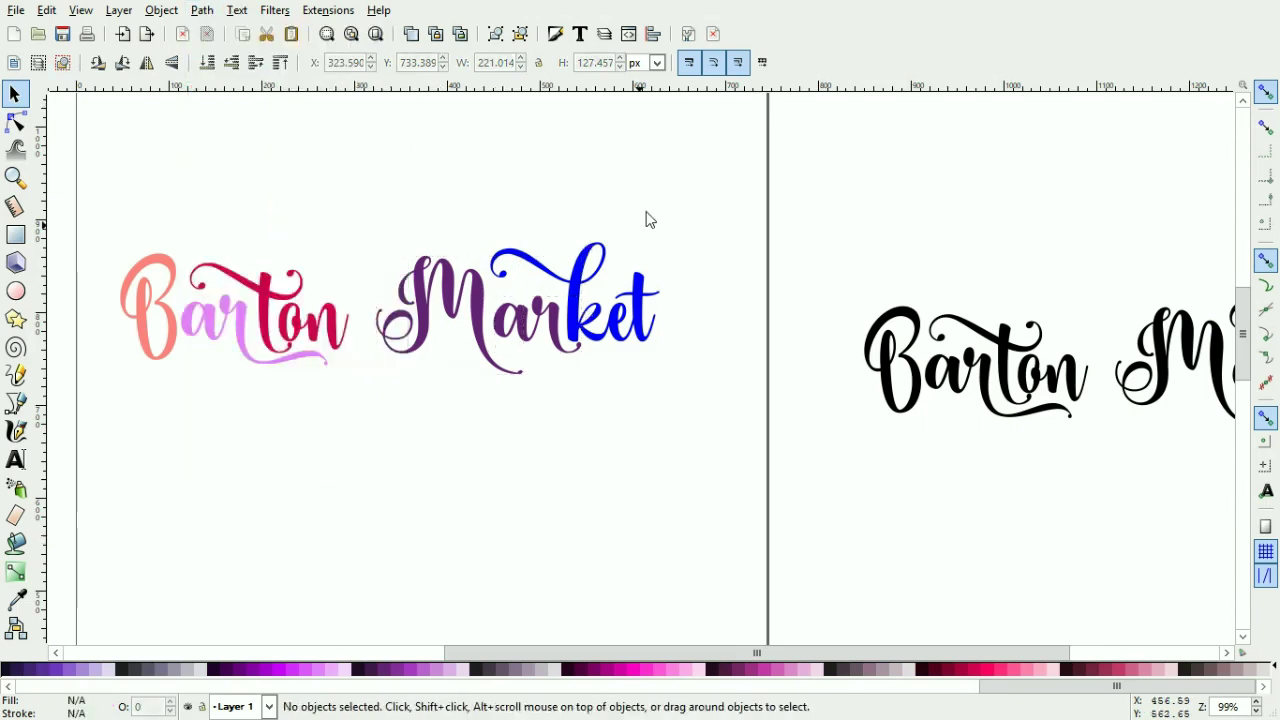
Recolor the blue "ket" of "Market", including the k's swash, with a lighter purple fill
{"action": "left_click_drag", "start_coordinate": [754, 385], "coordinate": [486, 172]}
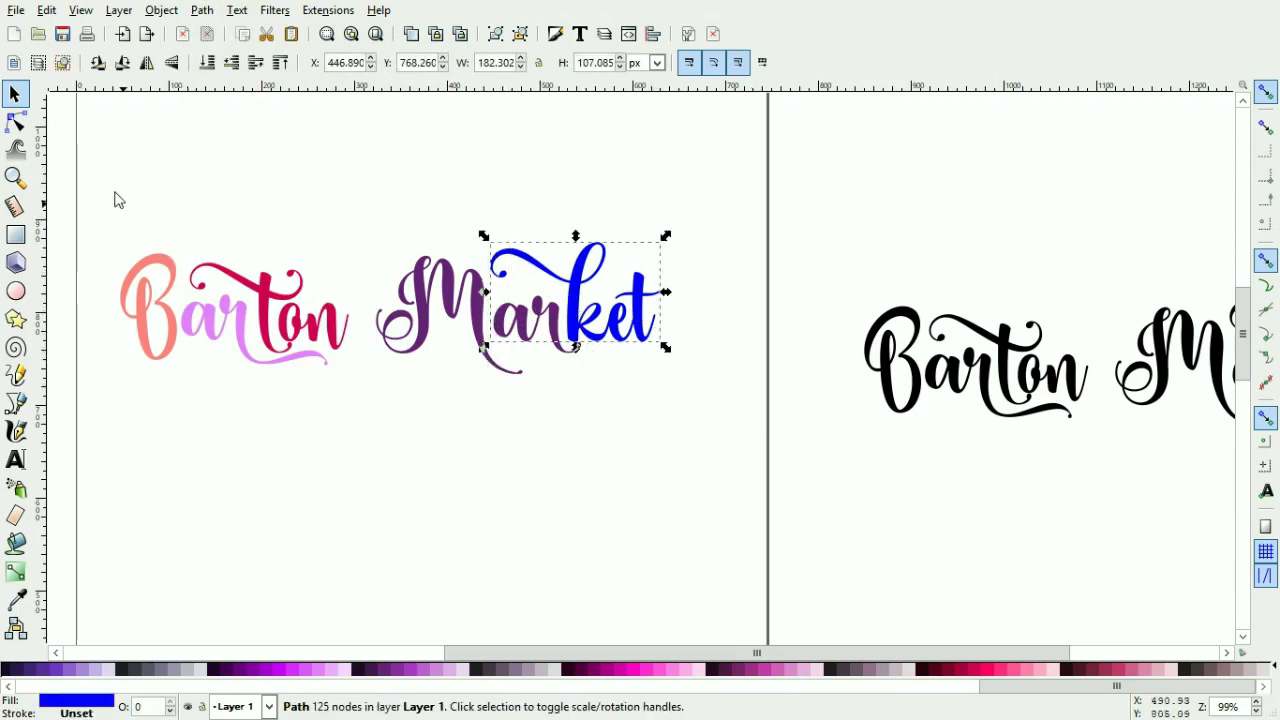
{"action": "left_click", "coordinate": [430, 677]}
{"action": "left_click", "coordinate": [451, 506]}
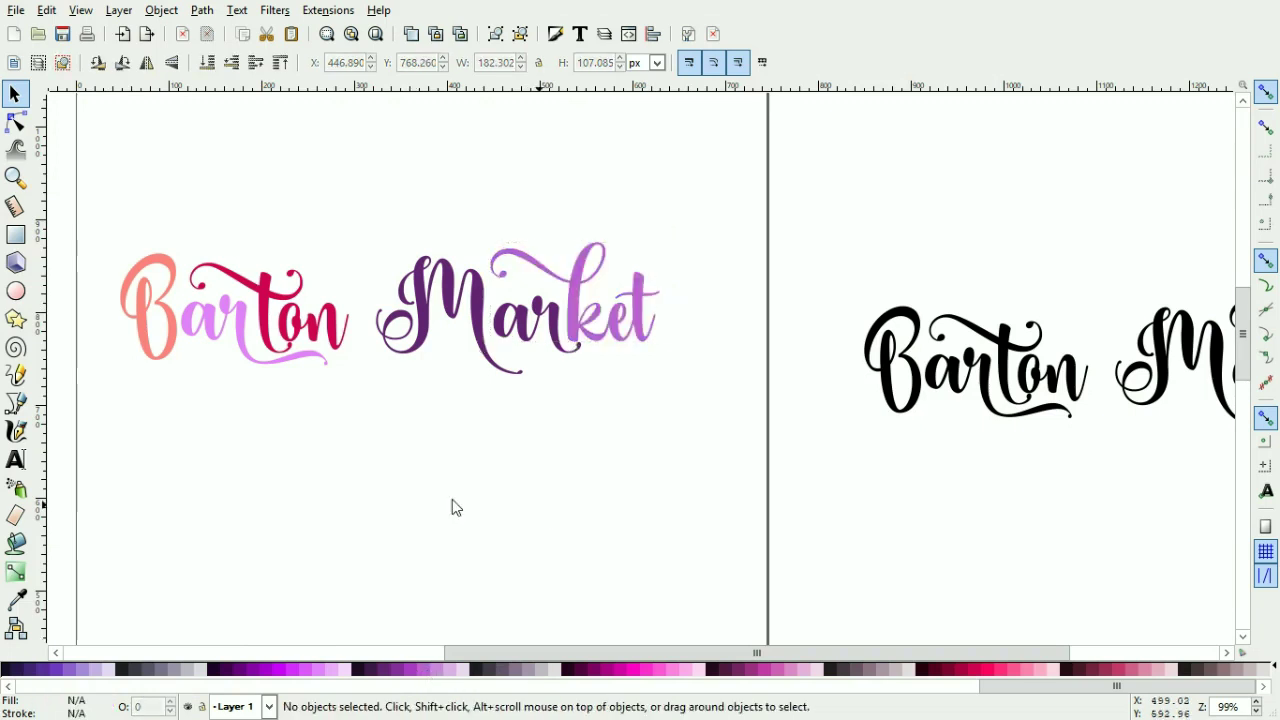
Recolor the light violet "ar" of "Barton" with the B's salmon #ff8080, sampled with the Dropper
{"action": "left_click", "coordinate": [210, 340]}
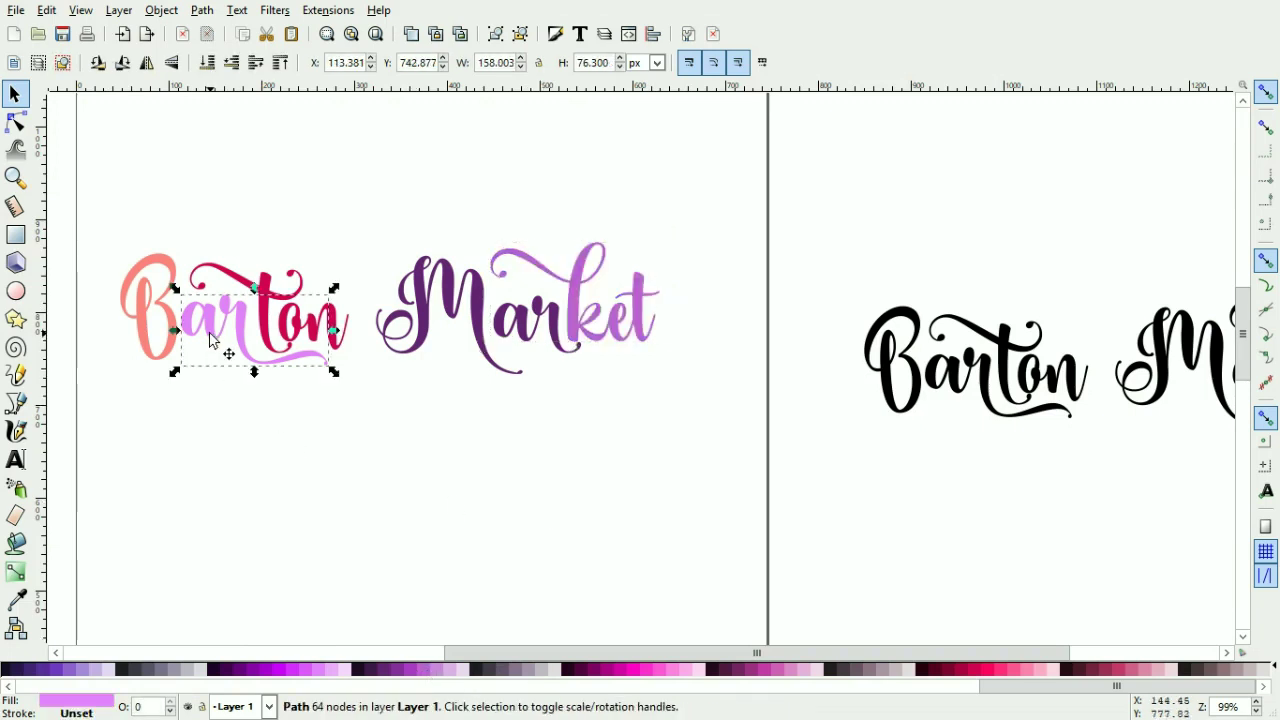
{"action": "left_click", "coordinate": [16, 599]}
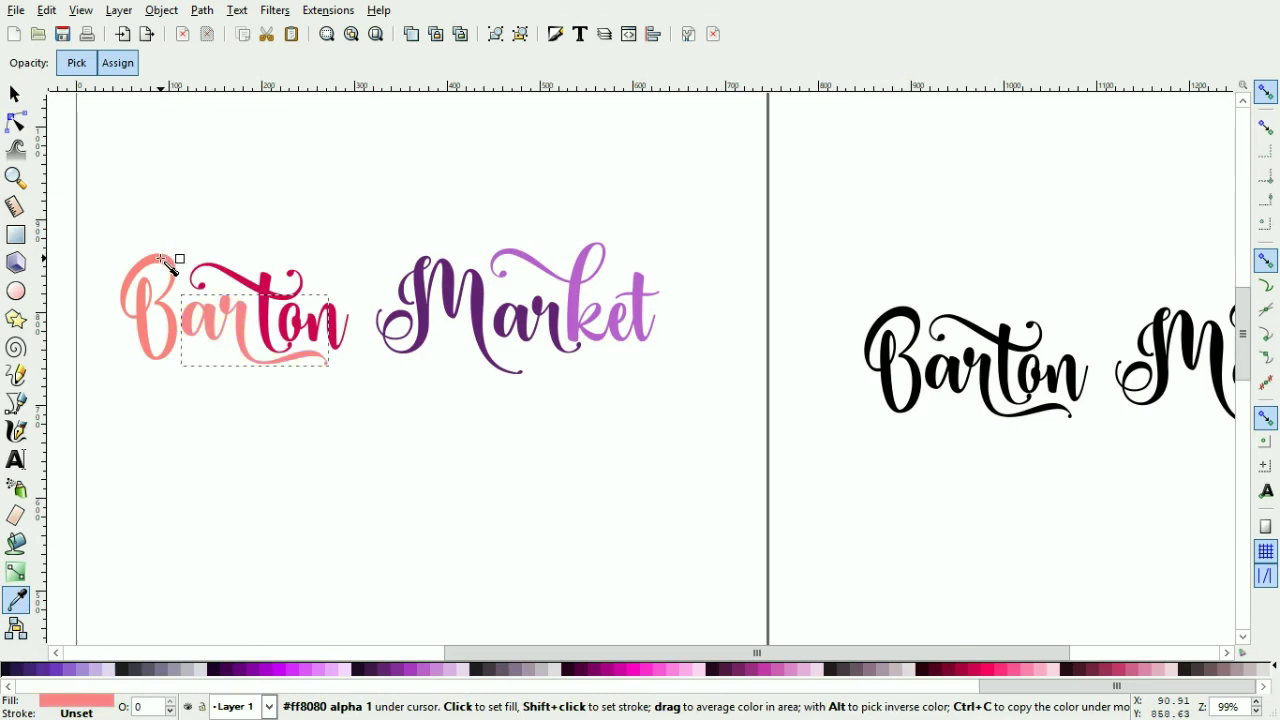
{"action": "left_click", "coordinate": [15, 93]}
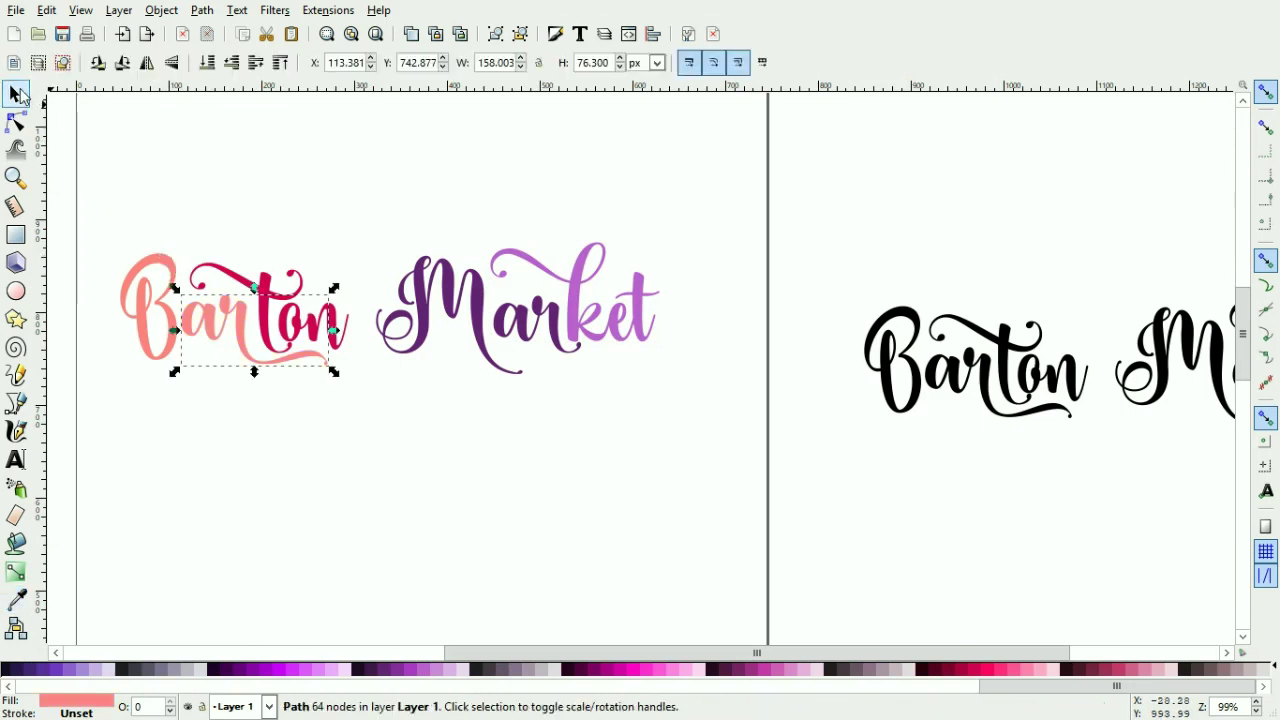
Combine the salmon B and "ar" of "Barton" into a single path
{"action": "left_click", "coordinate": [157, 313], "text": "shift"}
{"action": "left_click", "coordinate": [202, 10]}
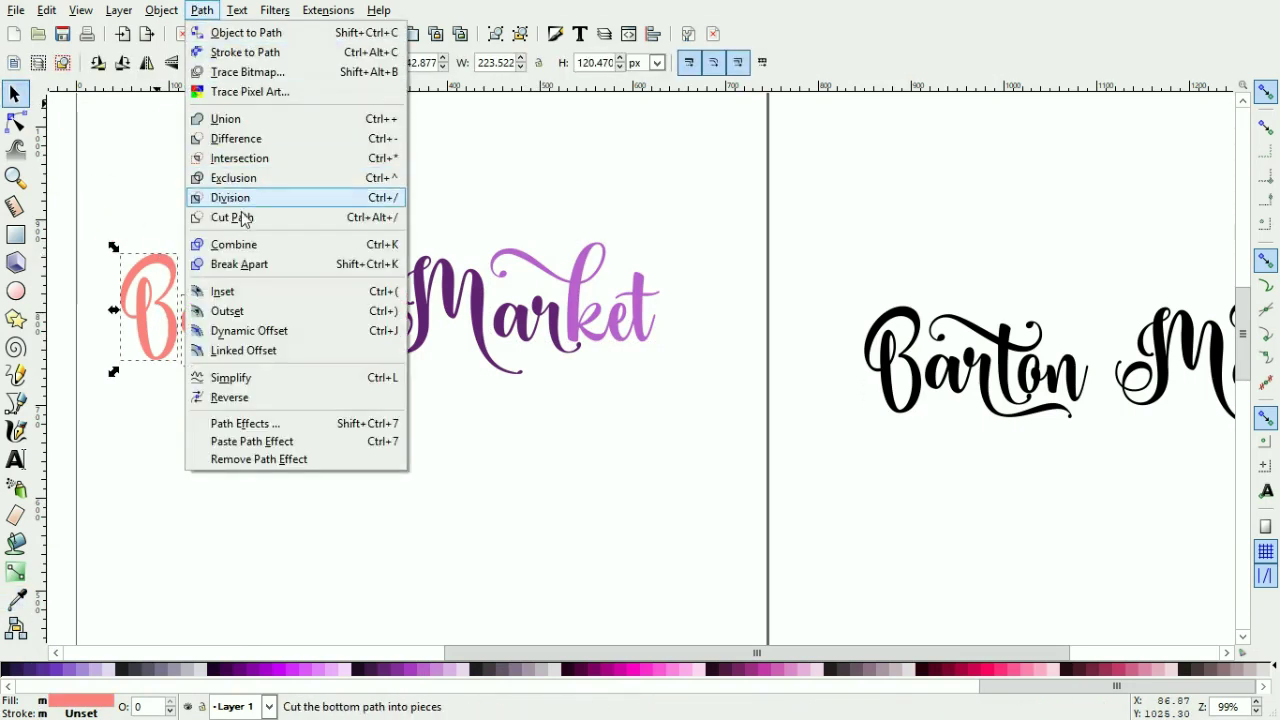
{"action": "left_click", "coordinate": [240, 245]}
{"action": "left_click", "coordinate": [343, 452]}
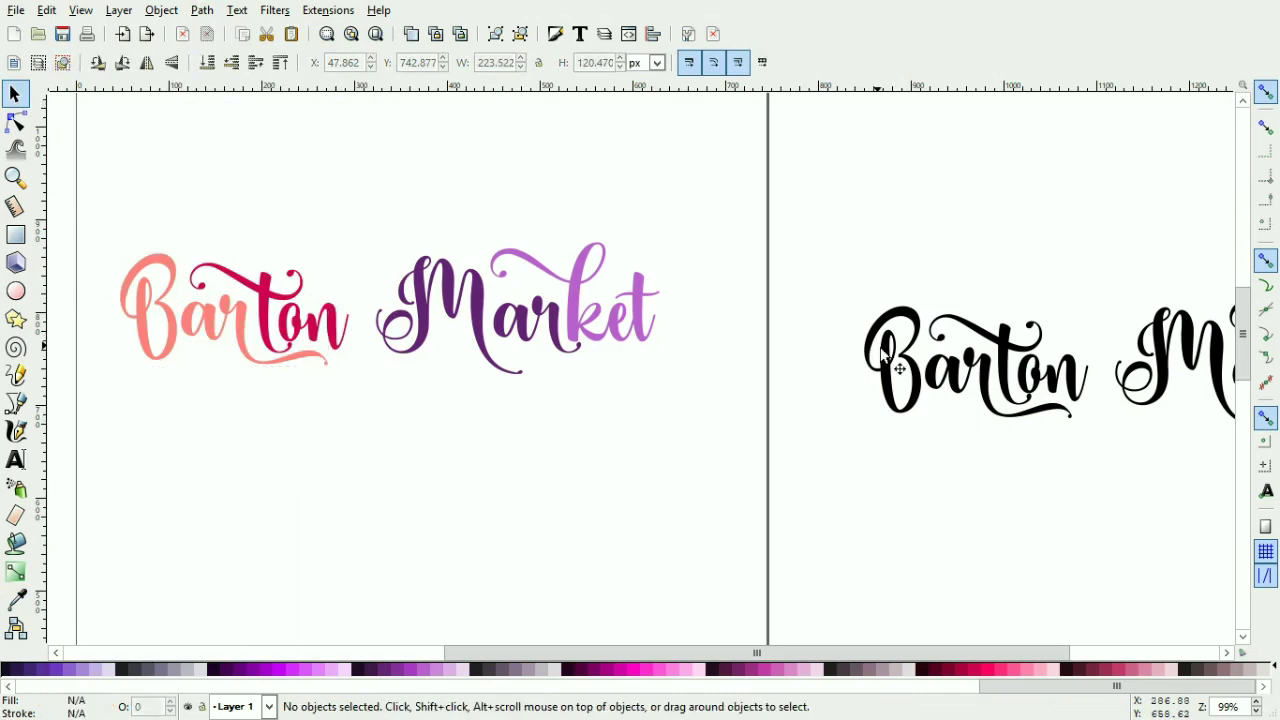
Save the drawing to the Desktop as BartonMarket in Inkscape SVG format, replacing the existing file
{"action": "left_click", "coordinate": [12, 10]}
{"action": "left_click", "coordinate": [46, 152]}
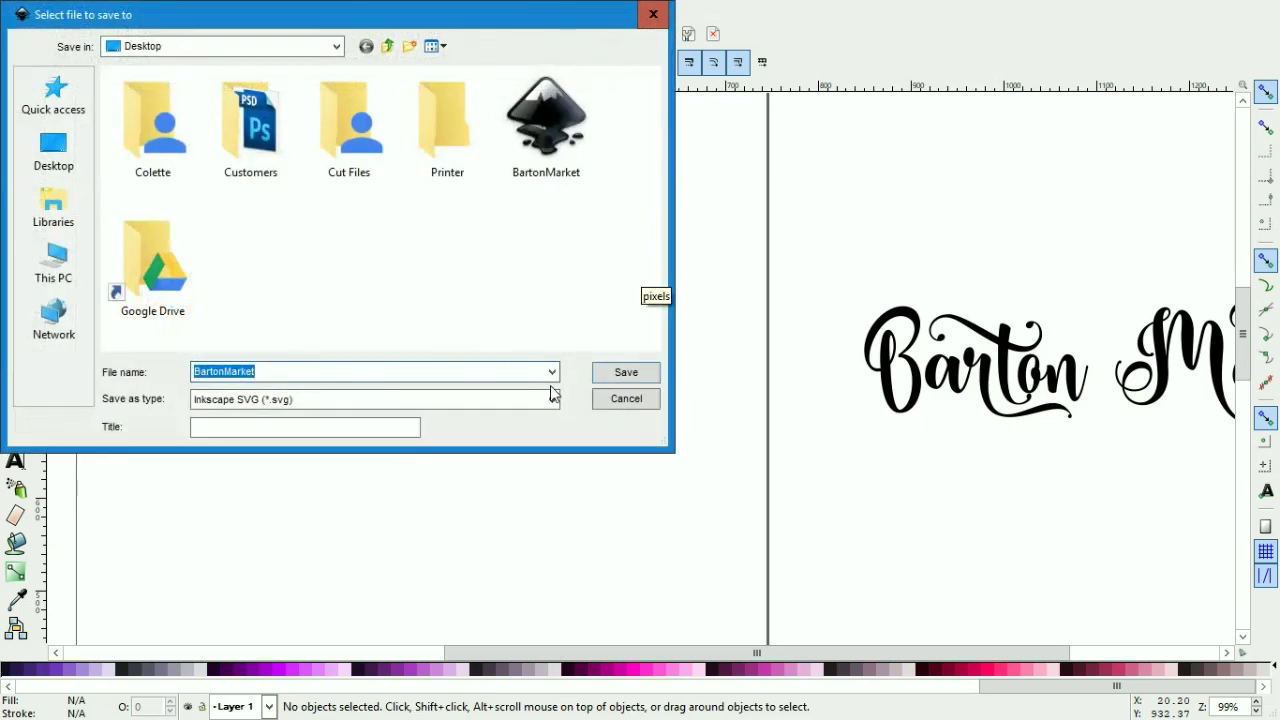
{"action": "left_click", "coordinate": [540, 399]}
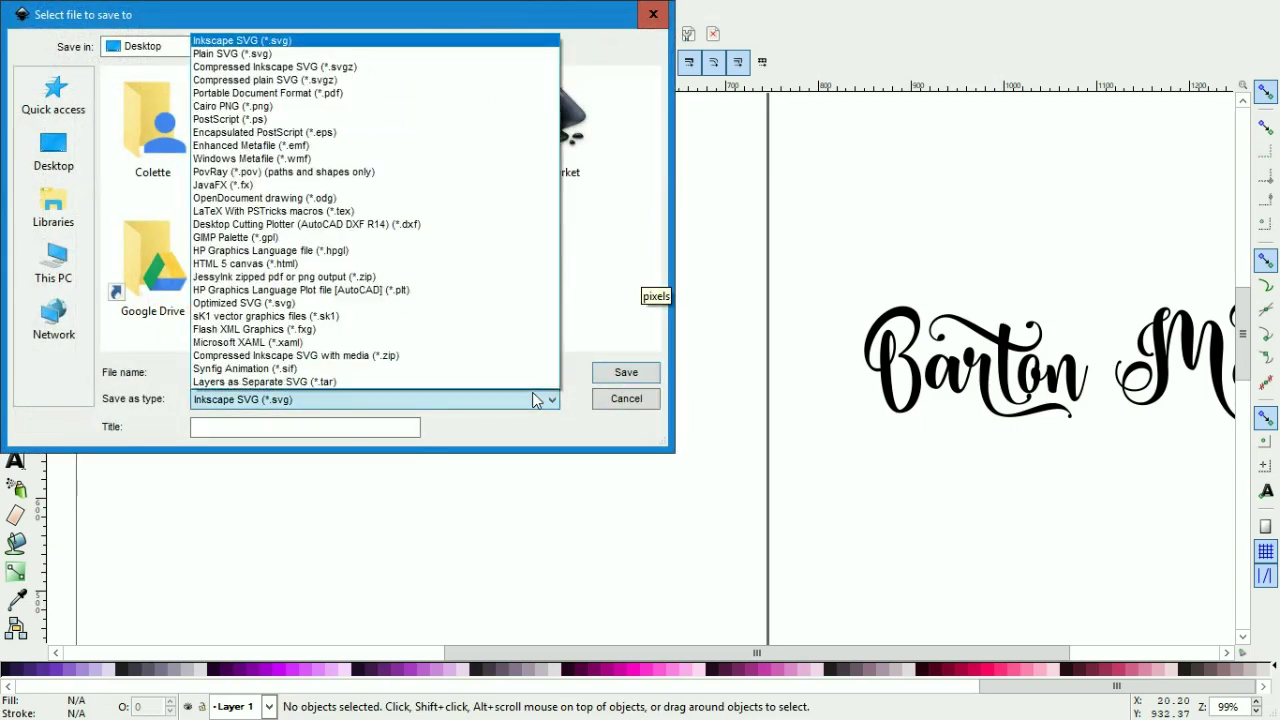
{"action": "left_click", "coordinate": [535, 399]}
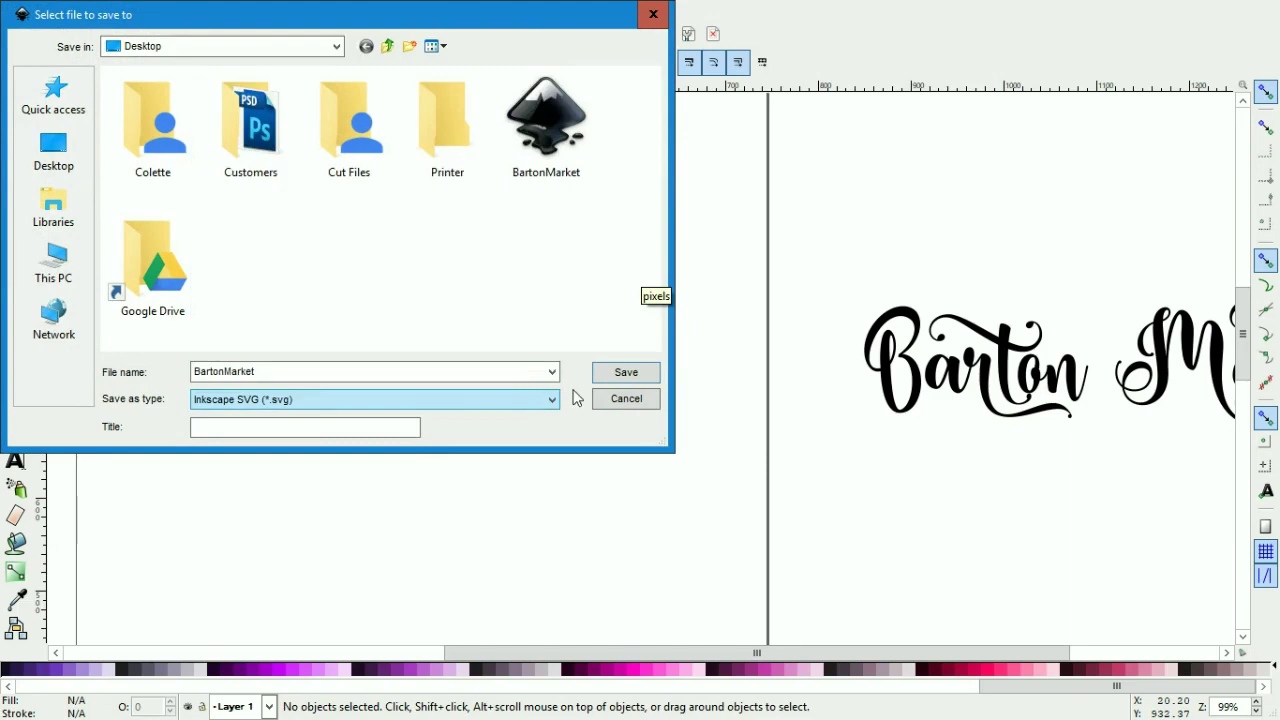
{"action": "left_click", "coordinate": [645, 378]}
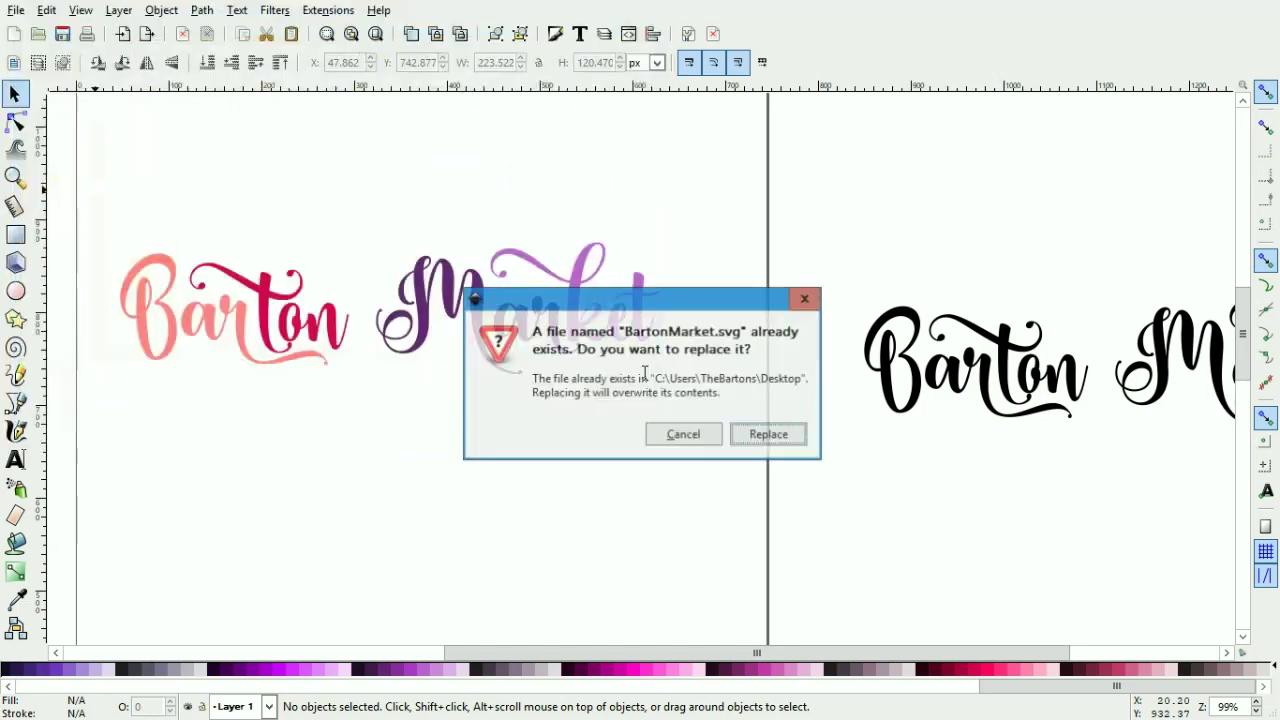
{"action": "left_click", "coordinate": [766, 434]}
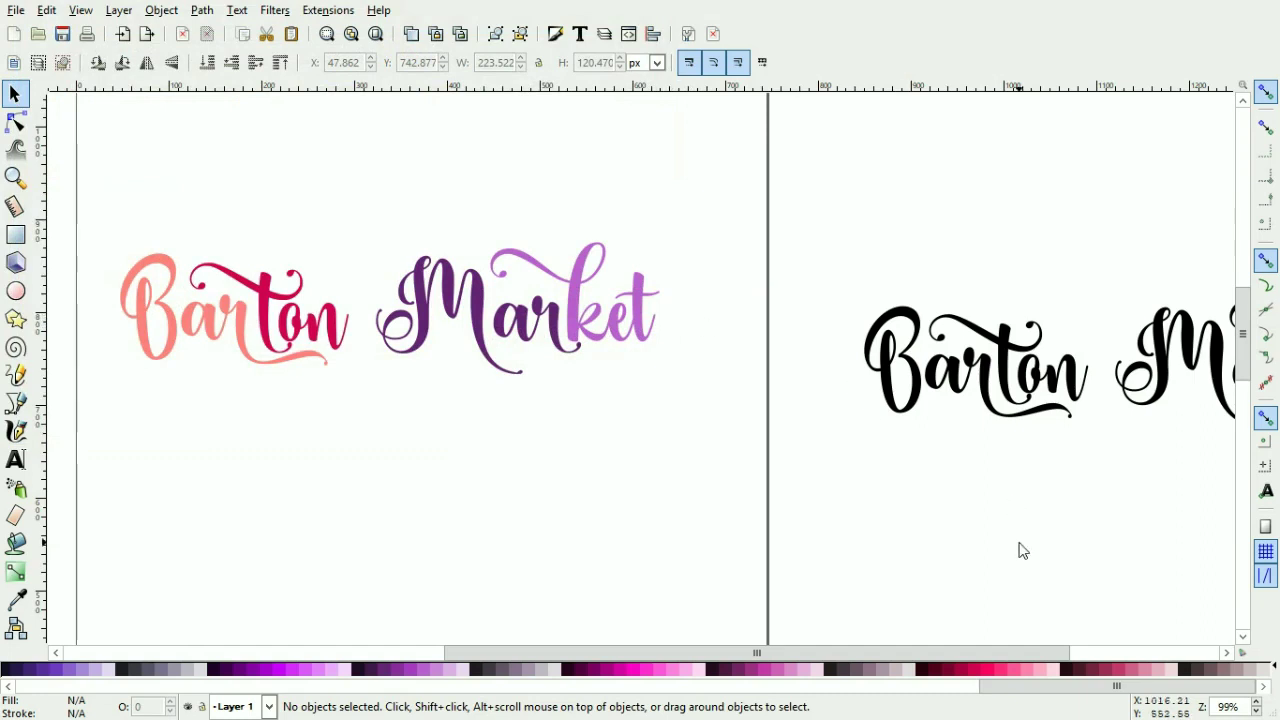
Bring up the viewing options for the drawing
{"action": "left_click", "coordinate": [80, 10]}
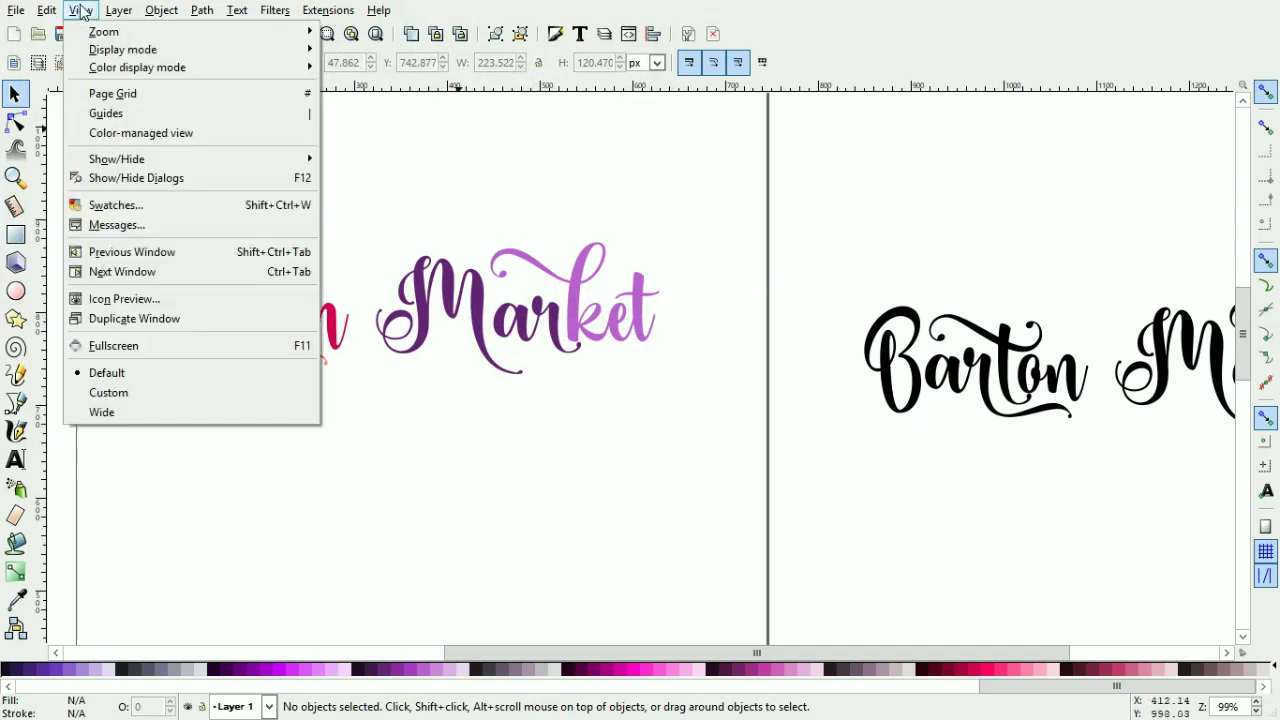